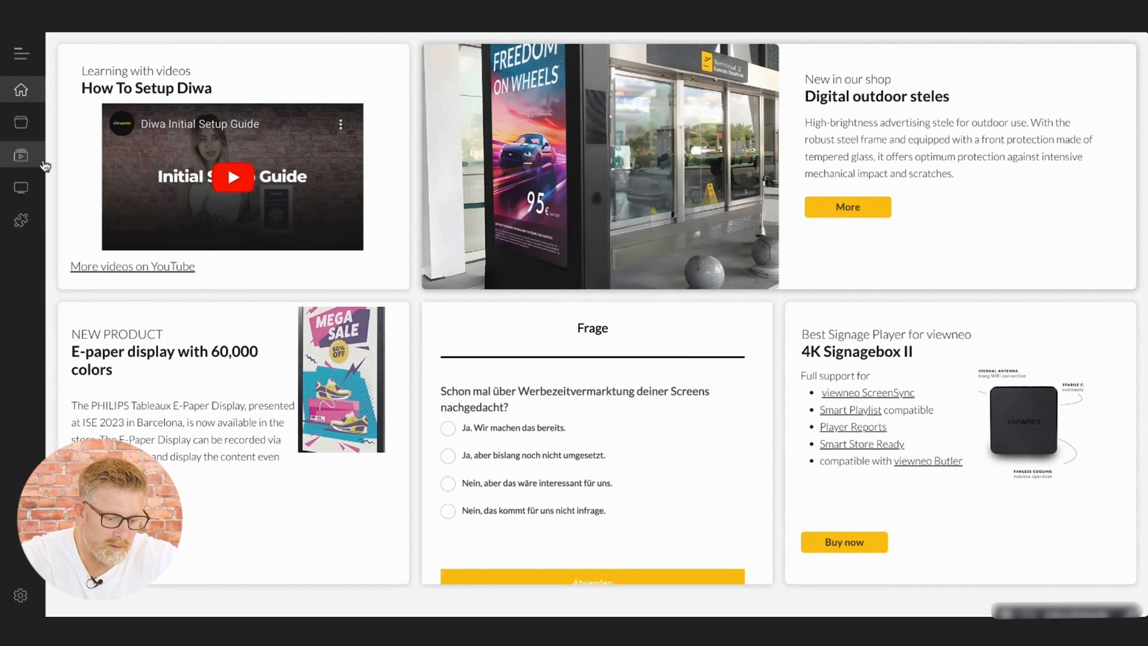
# Step: Open the media library and upload the image file viewneo Stele.jpg to the Start folder
pyautogui.moveTo(50, 108)
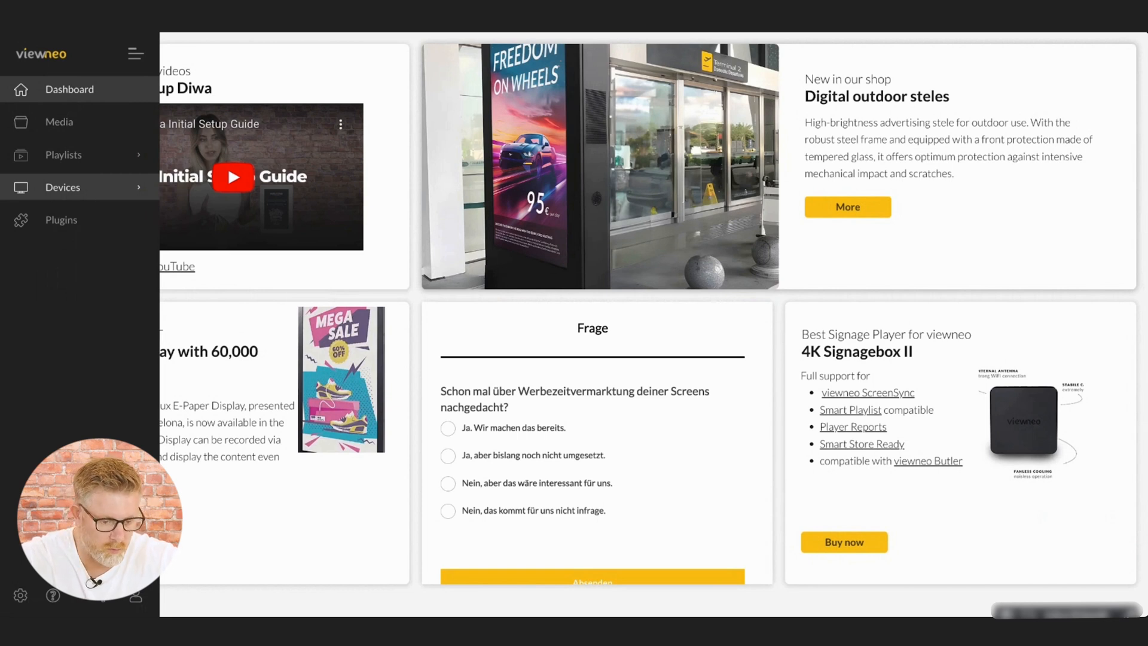
pyautogui.click(95, 125)
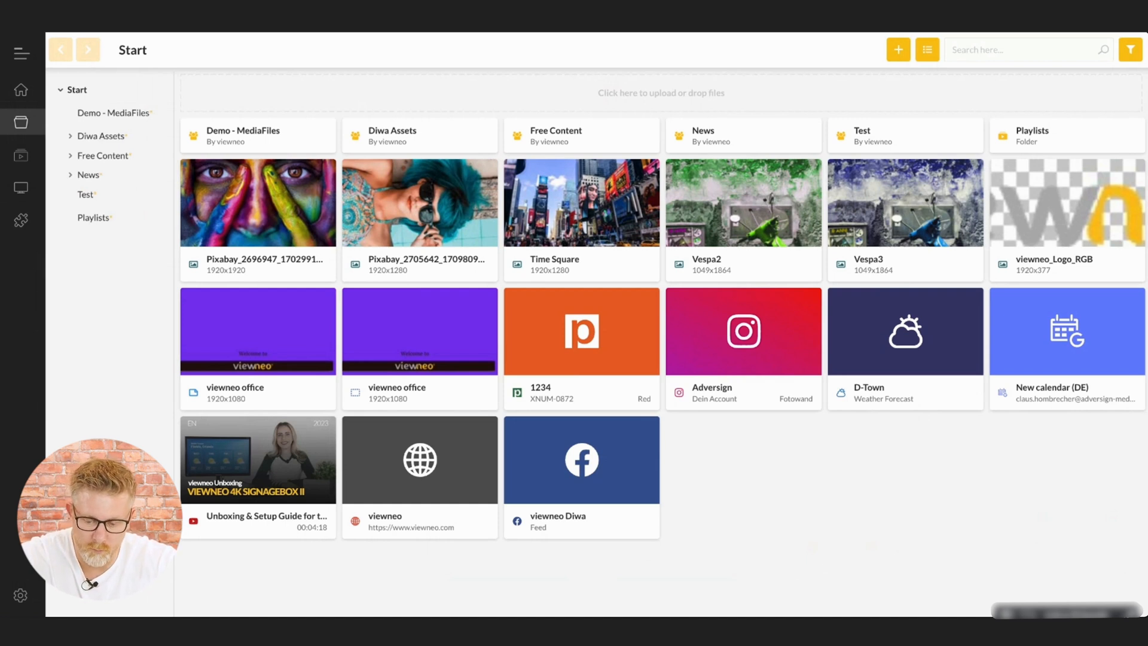
pyautogui.click(900, 51)
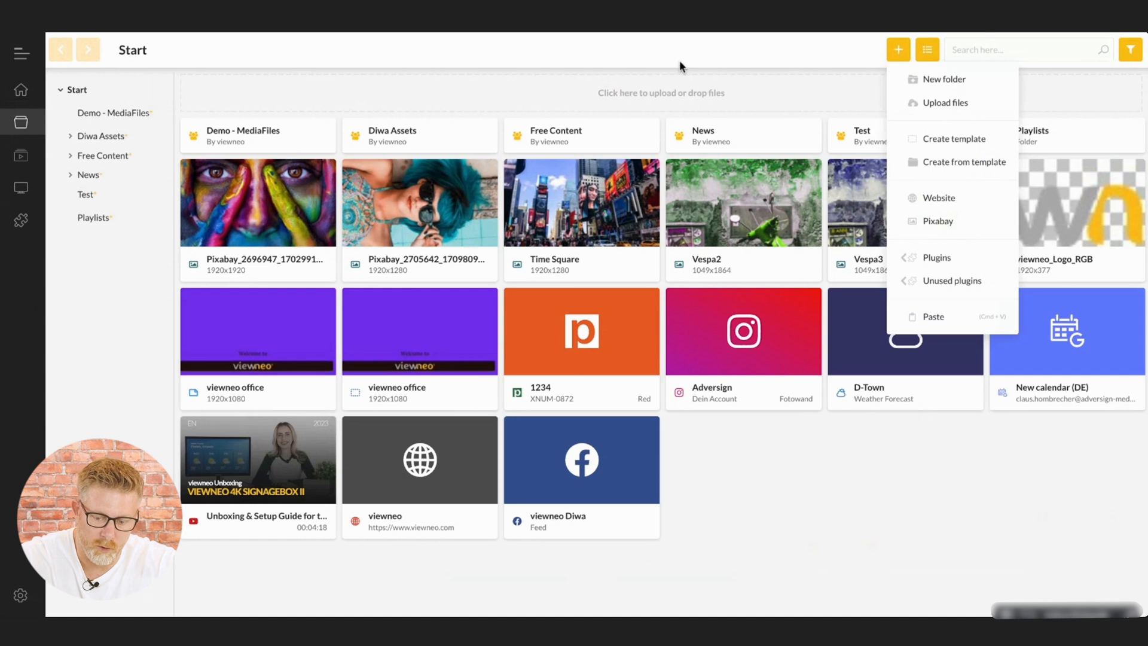
pyautogui.click(660, 94)
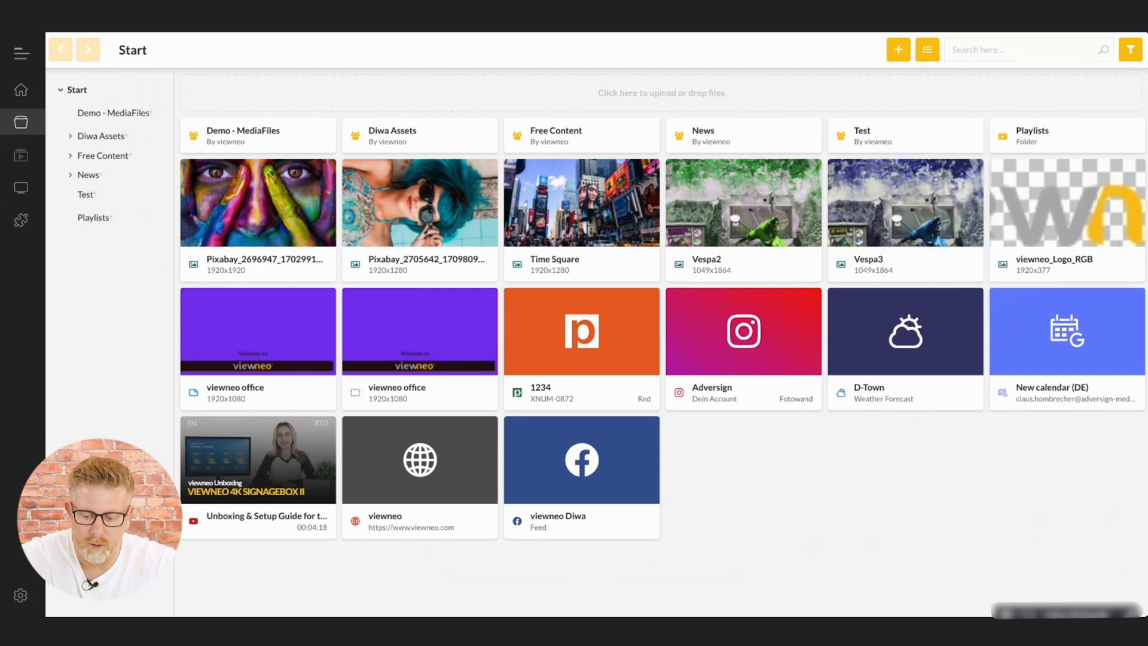
pyautogui.rightClick(825, 480)
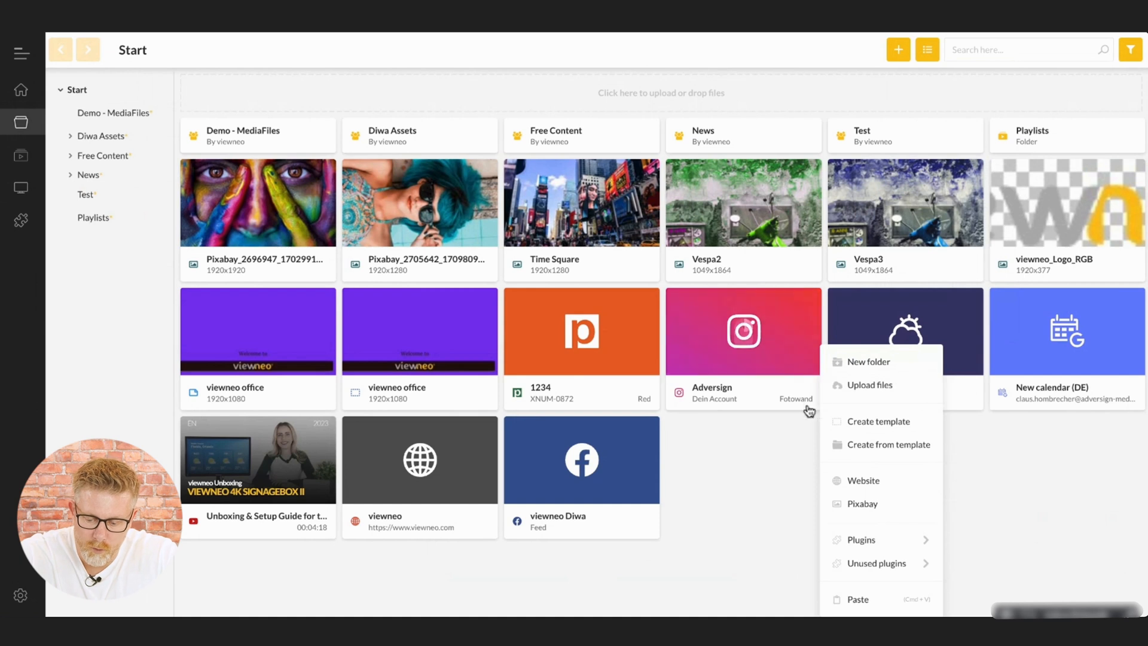
pyautogui.click(897, 390)
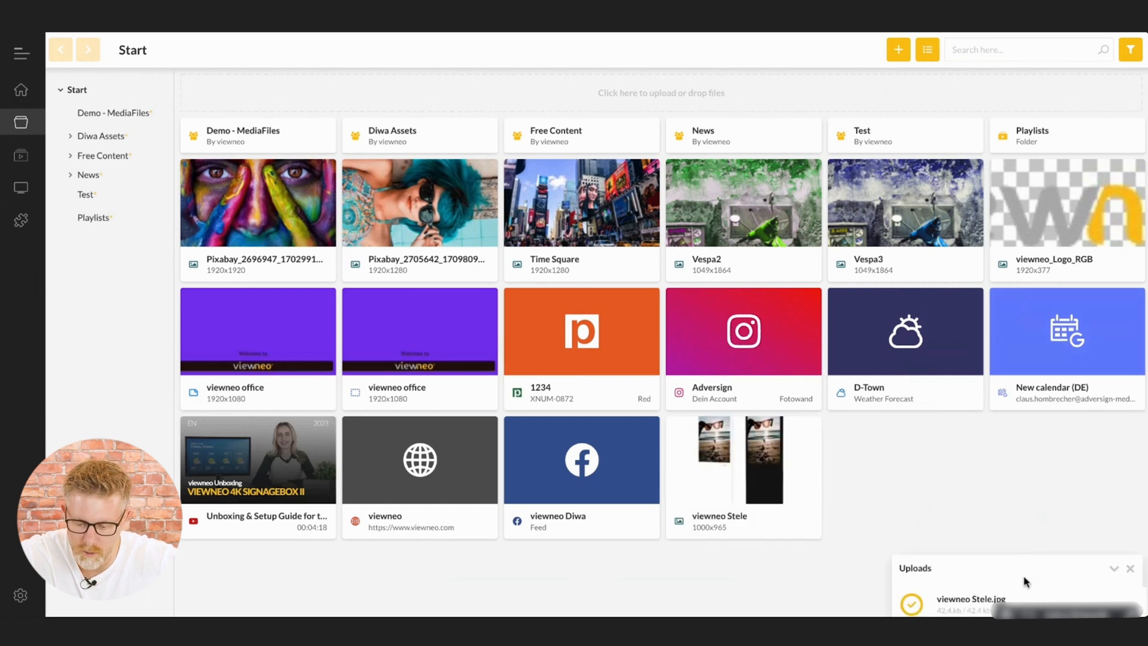
# Step: Preview the uploaded viewneo Stele image, then close the preview and dismiss the upload list
pyautogui.click(774, 485)
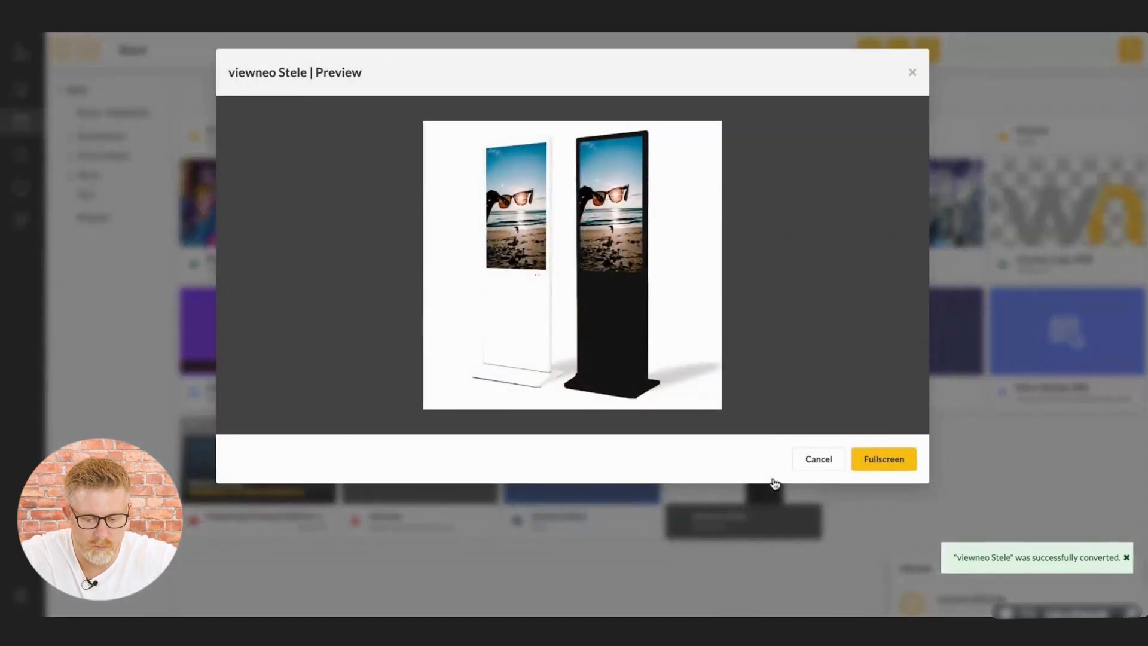
pyautogui.click(915, 72)
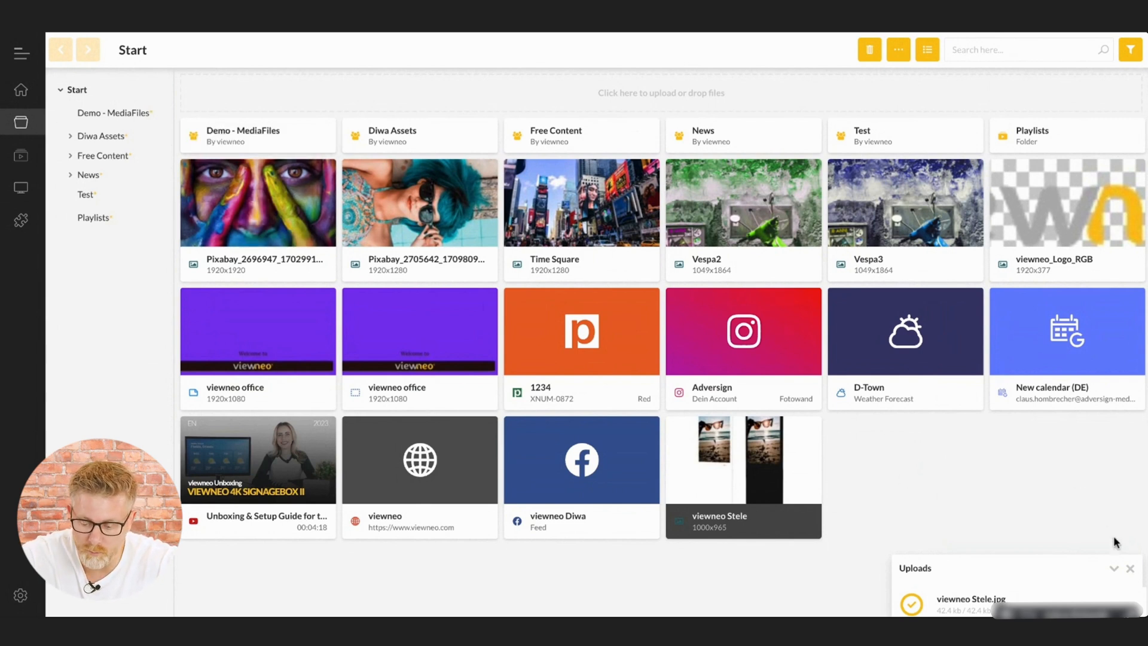
pyautogui.click(1132, 570)
pyautogui.click(1132, 569)
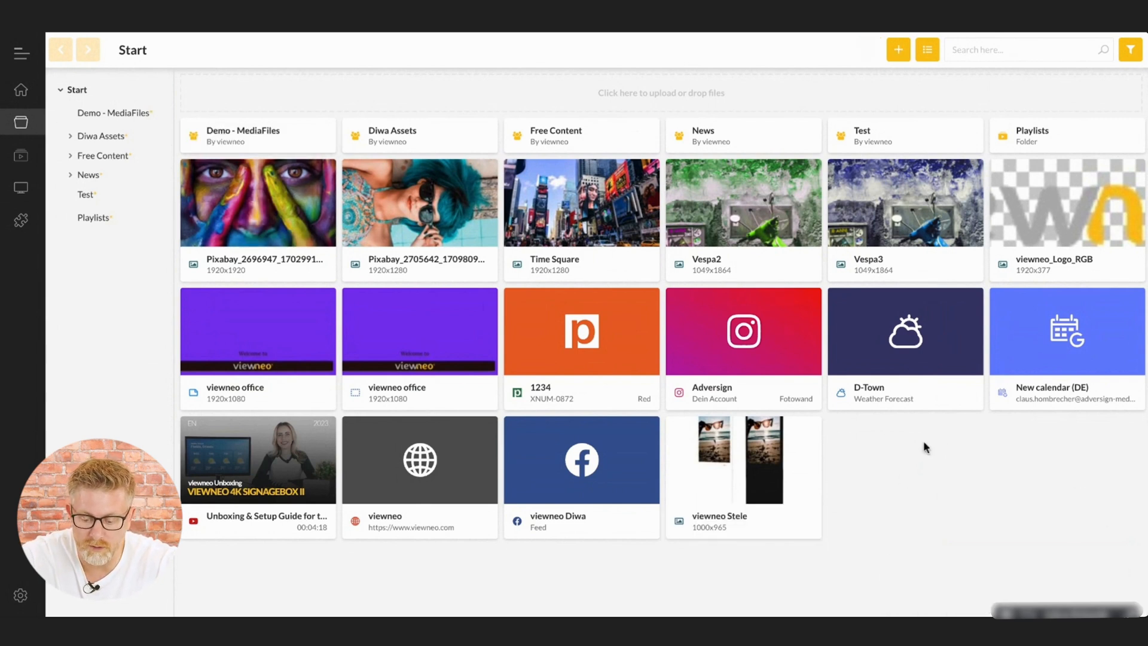
# Step: Create a new template named viewneo 1 for a Full HD Display (1080p) in landscape orientation
pyautogui.rightClick(868, 452)
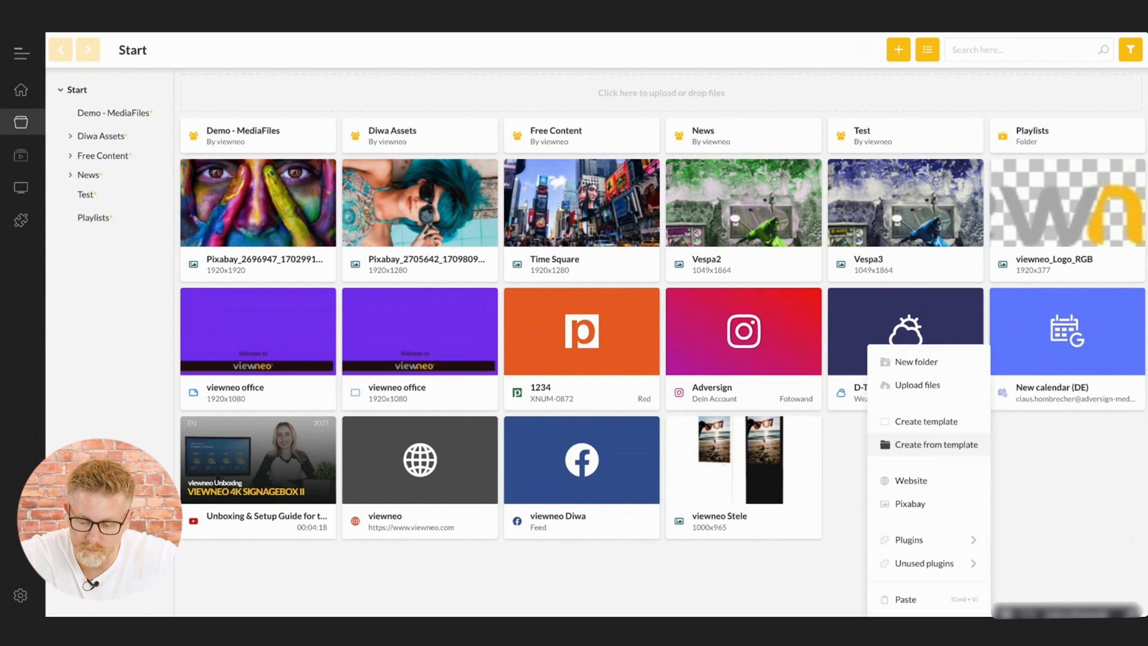
pyautogui.click(921, 428)
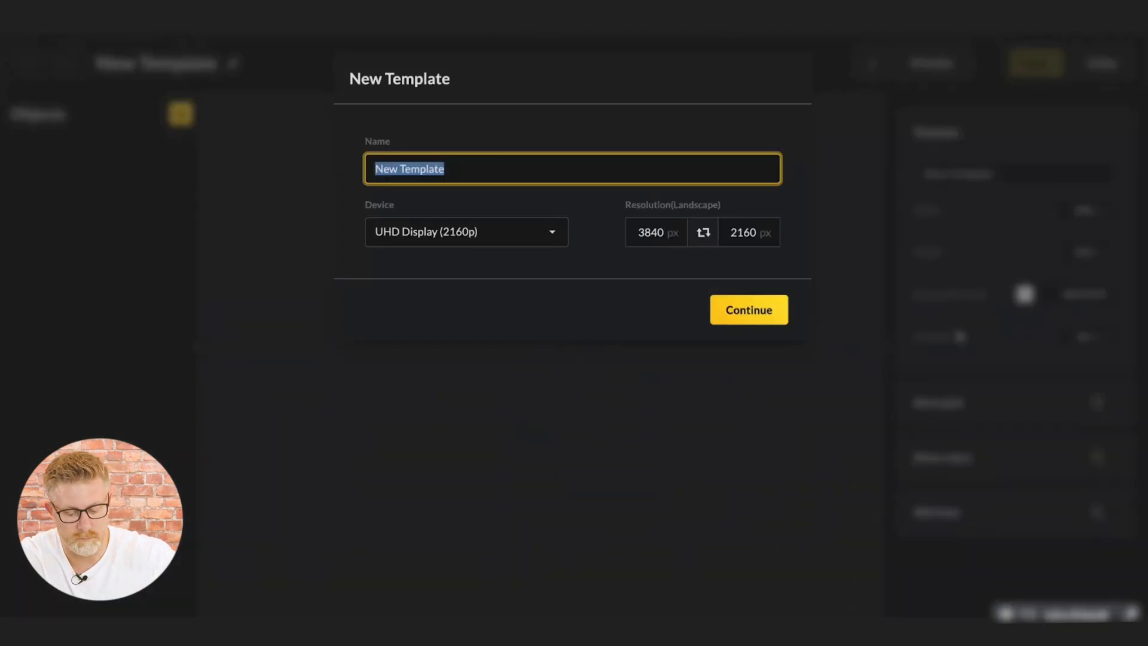
pyautogui.write('viewneo')
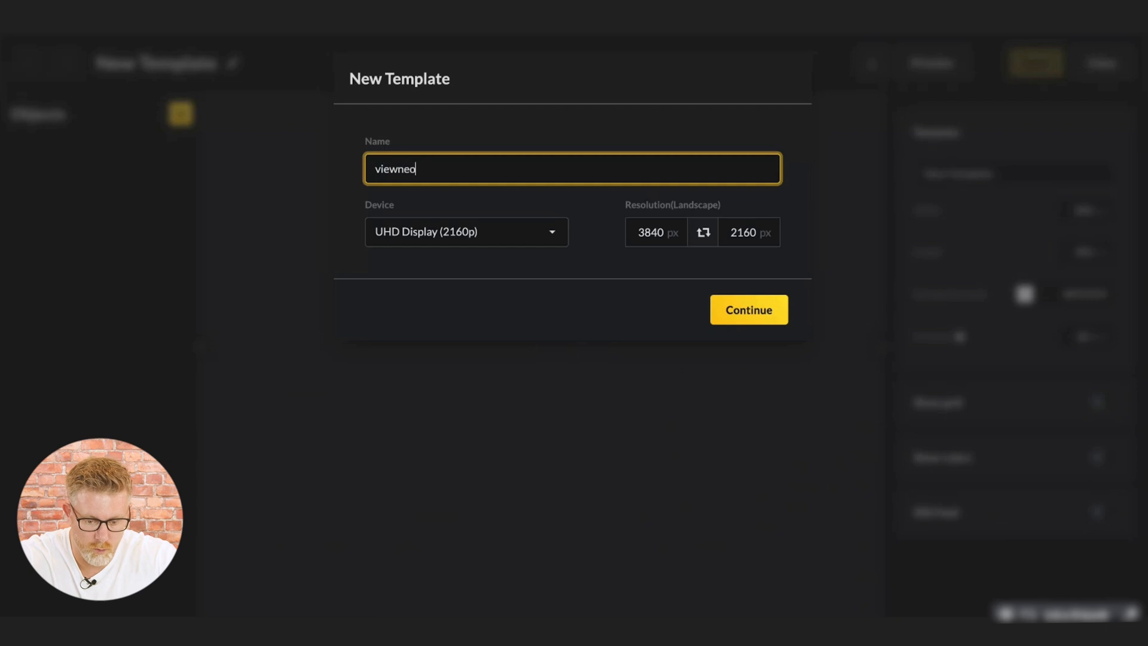
pyautogui.write(' 1')
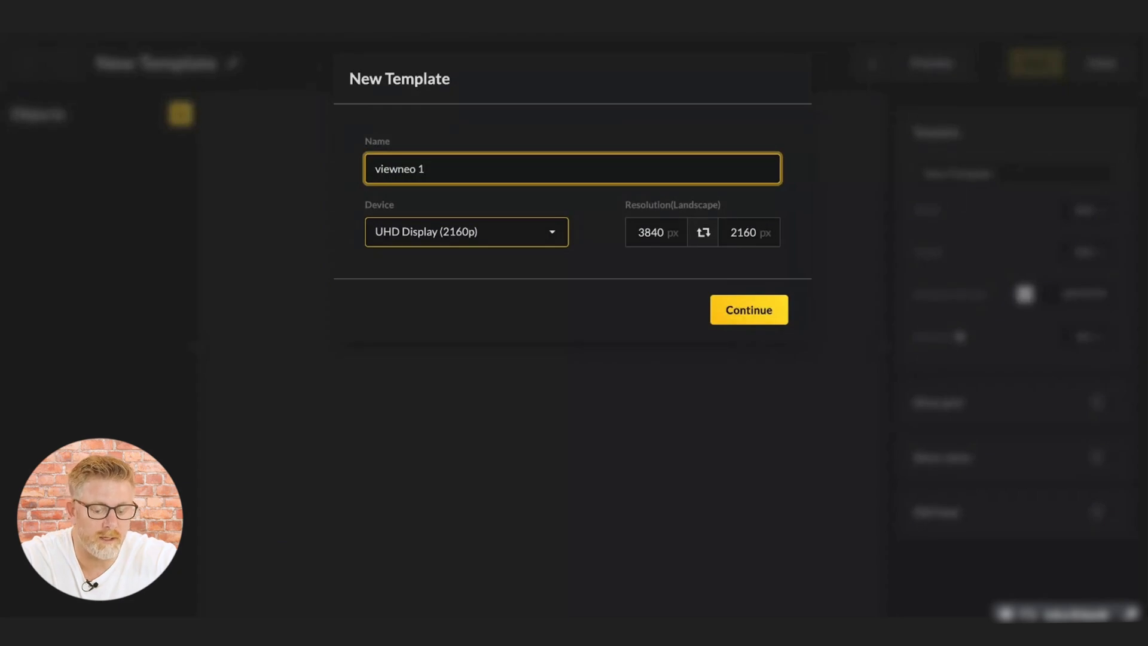
pyautogui.click(466, 232)
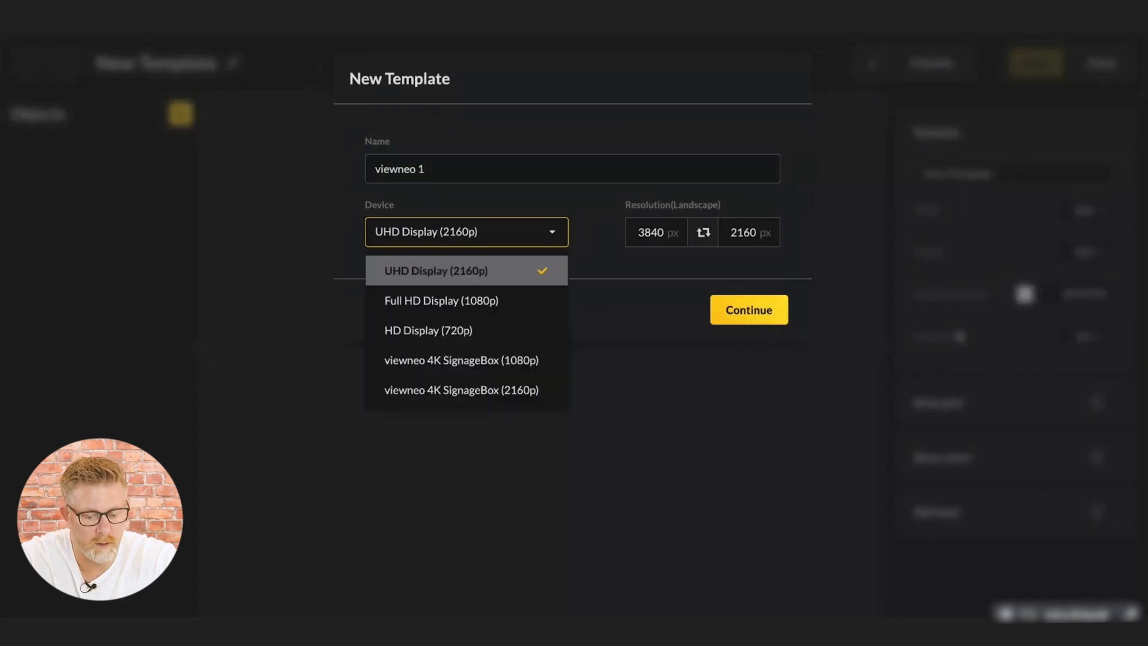
pyautogui.click(501, 304)
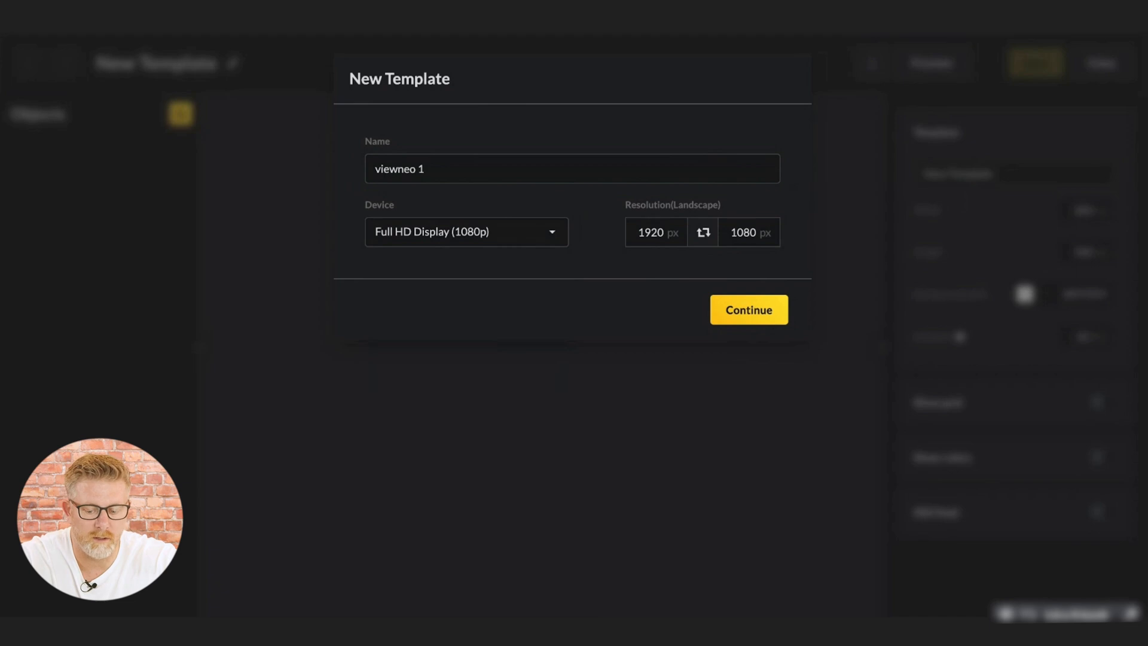
pyautogui.click(703, 232)
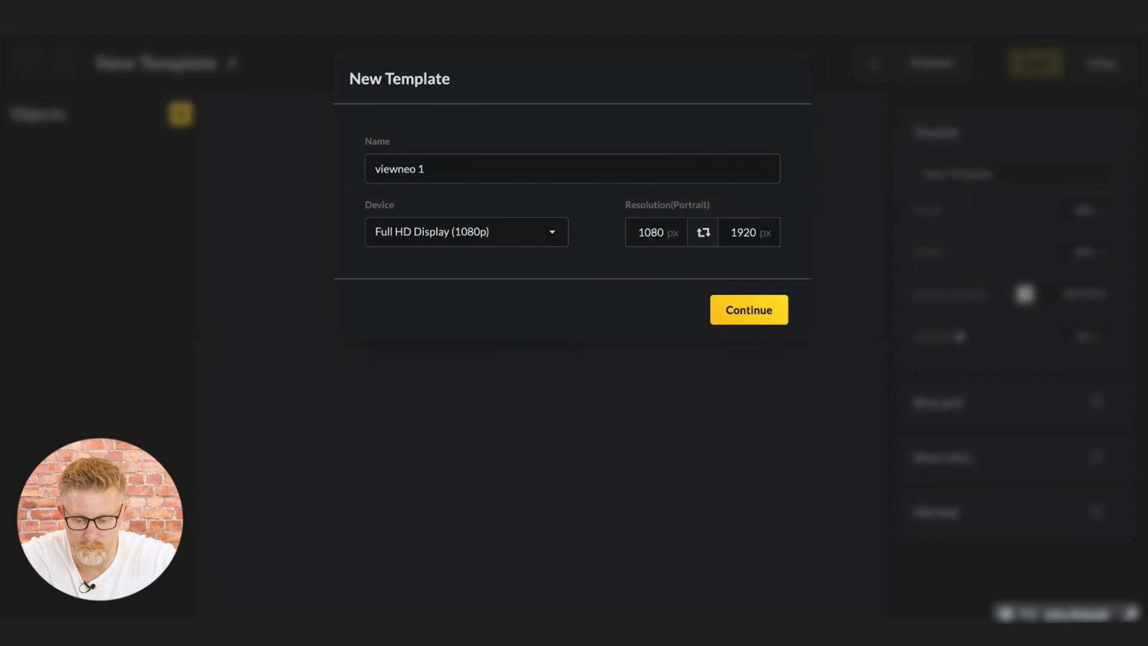
pyautogui.click(703, 232)
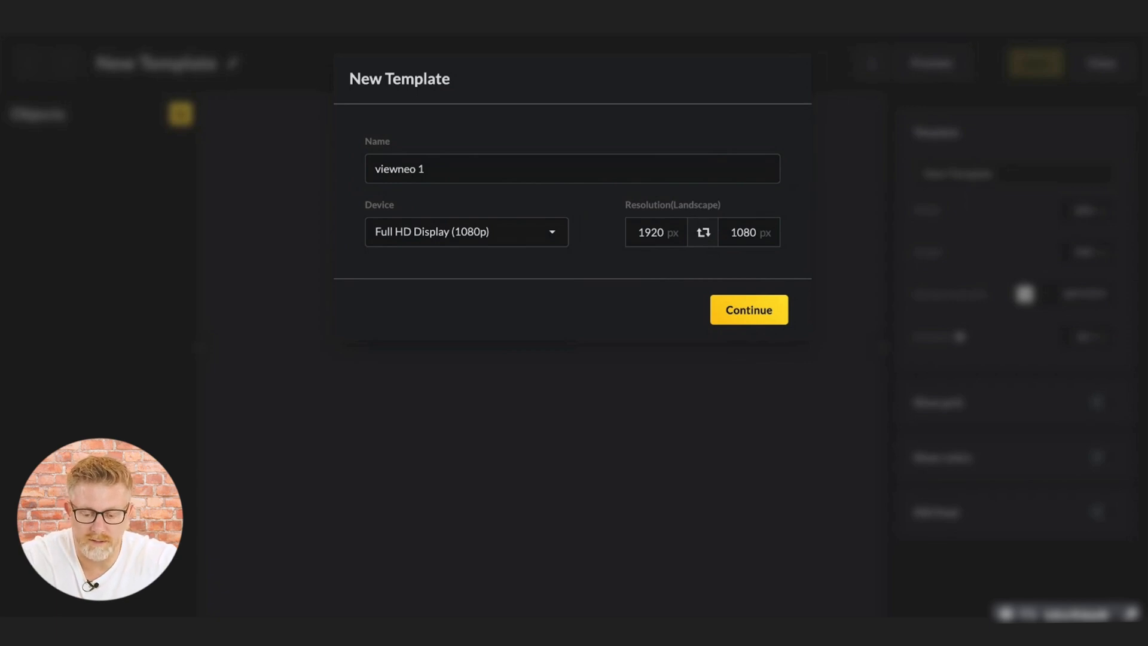
pyautogui.click(744, 310)
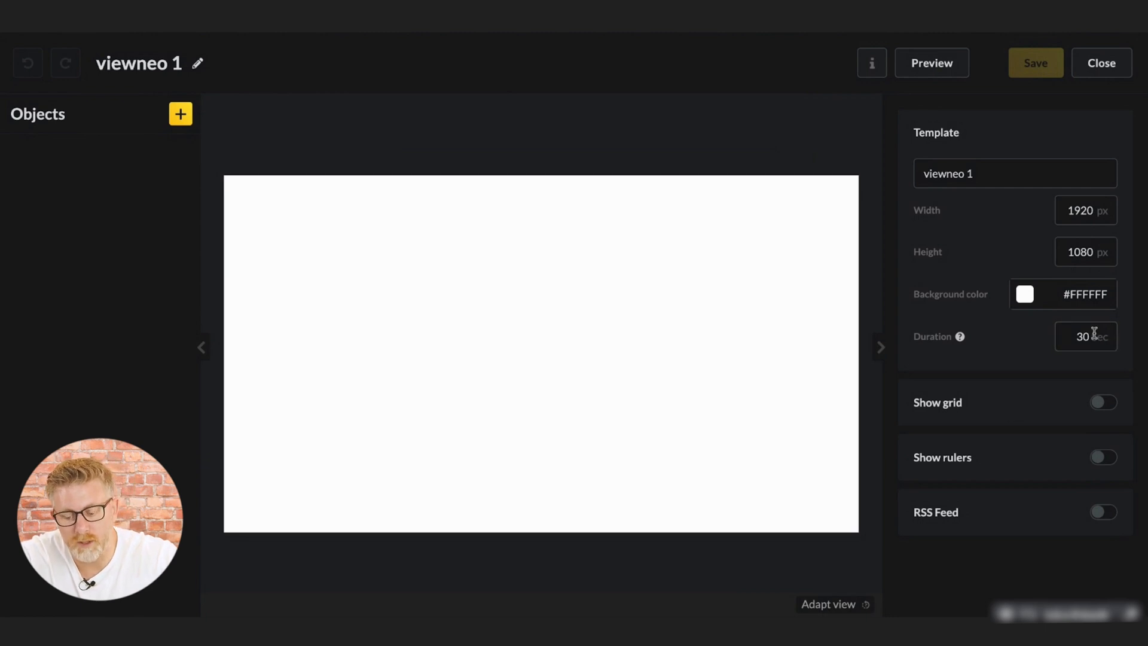
# Step: Insert the viewneo Stele media file, scaled to about 839 × 810 px and placed in the left half of the canvas
pyautogui.moveTo(1095, 333); pyautogui.dragTo(1082, 336)
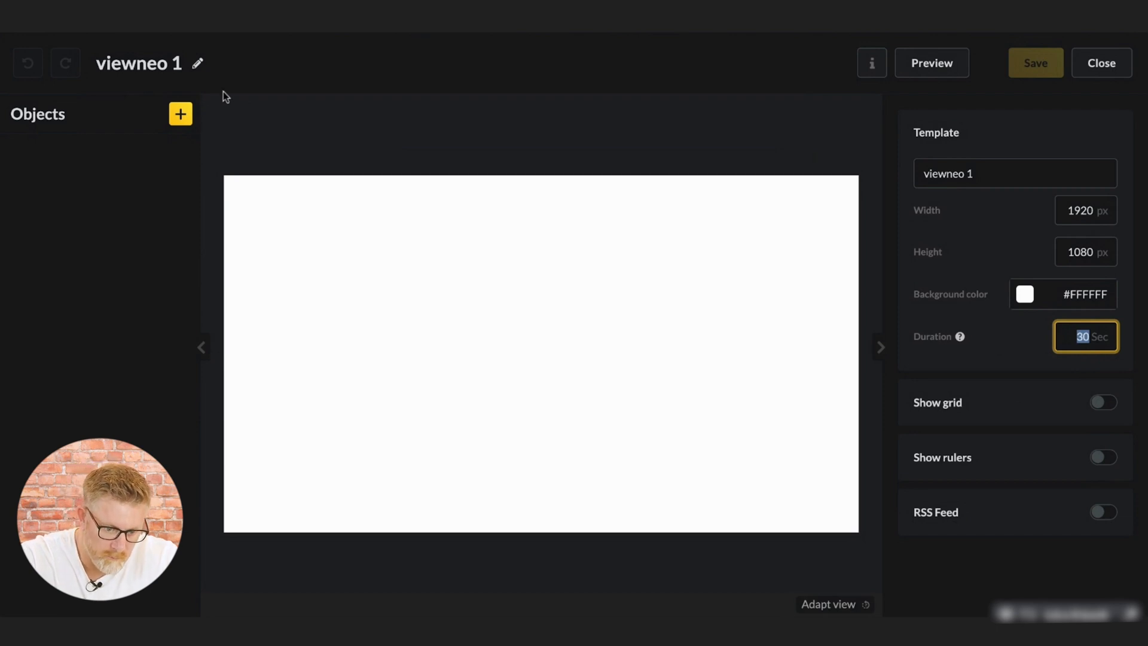
pyautogui.click(181, 114)
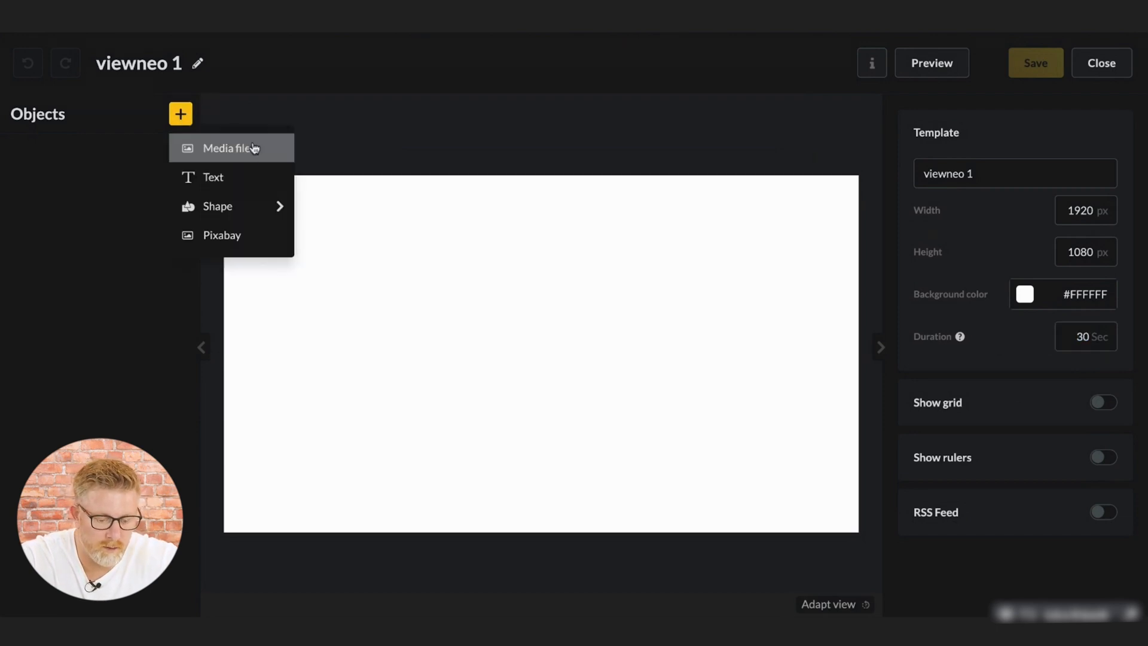
pyautogui.click(251, 161)
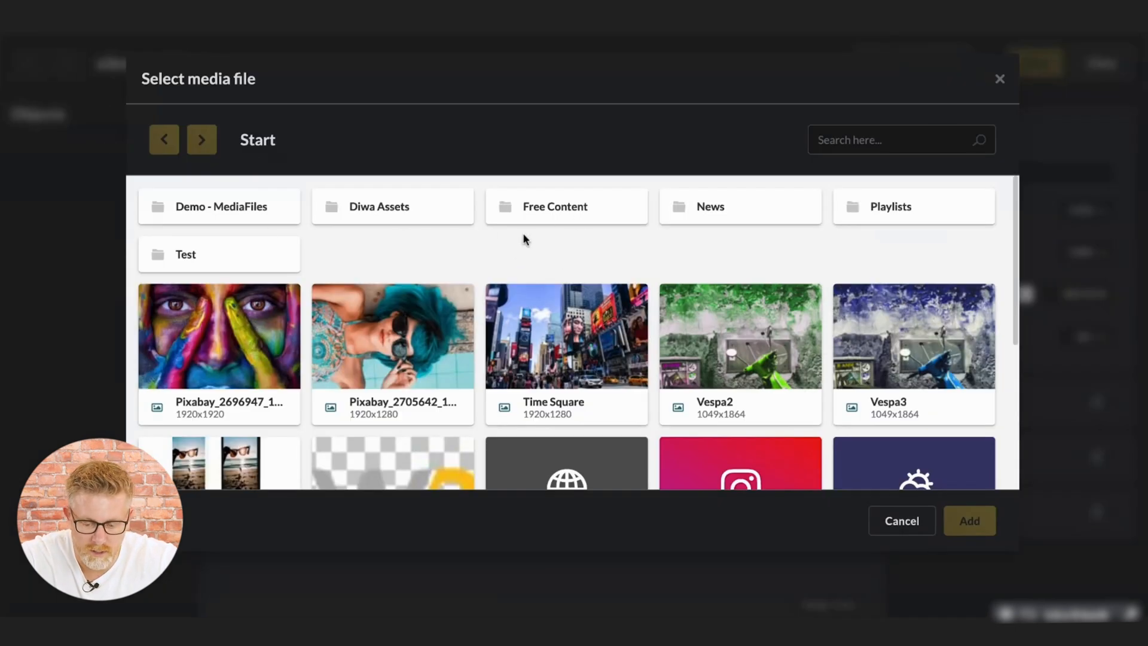
pyautogui.scroll(-1, 515, 245)
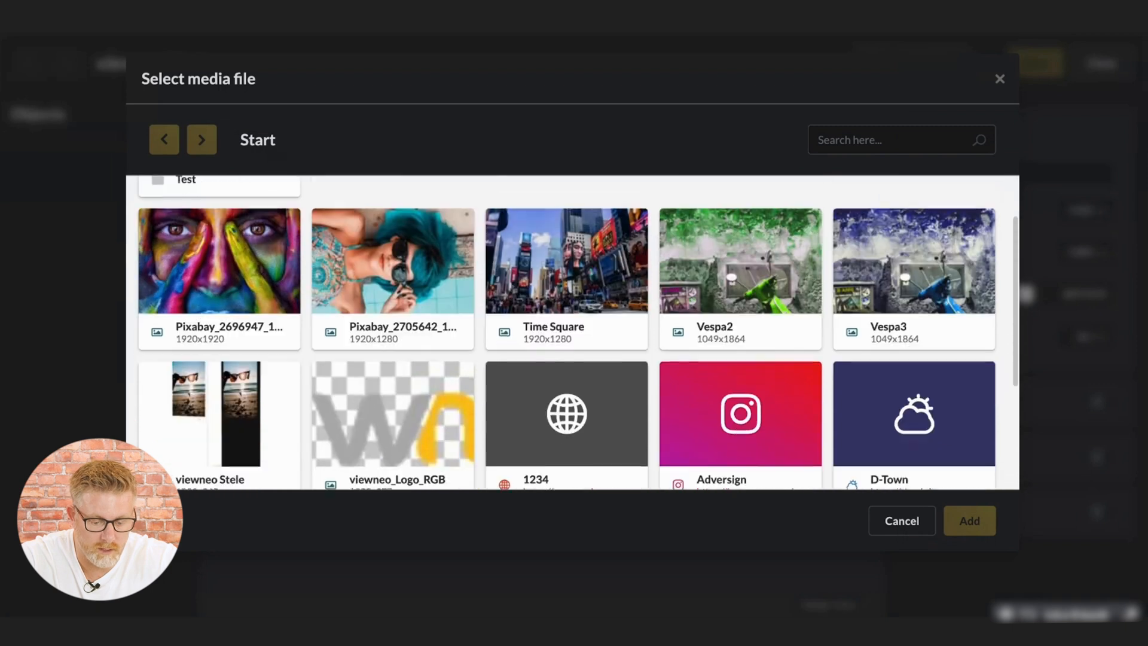
pyautogui.click(266, 436)
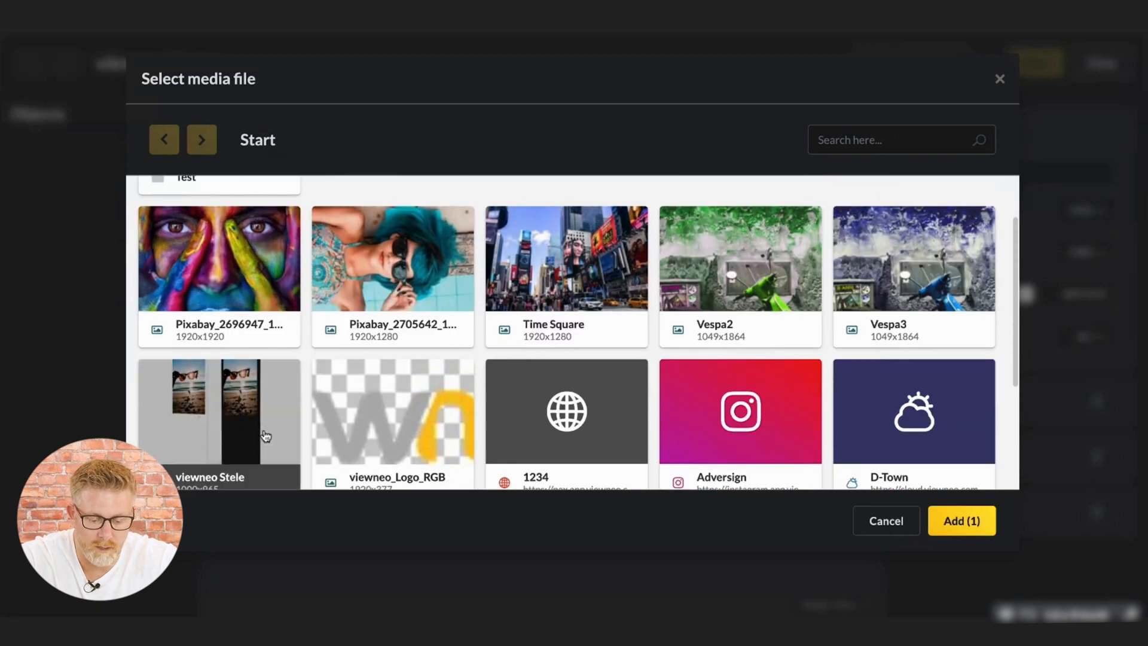
pyautogui.click(976, 530)
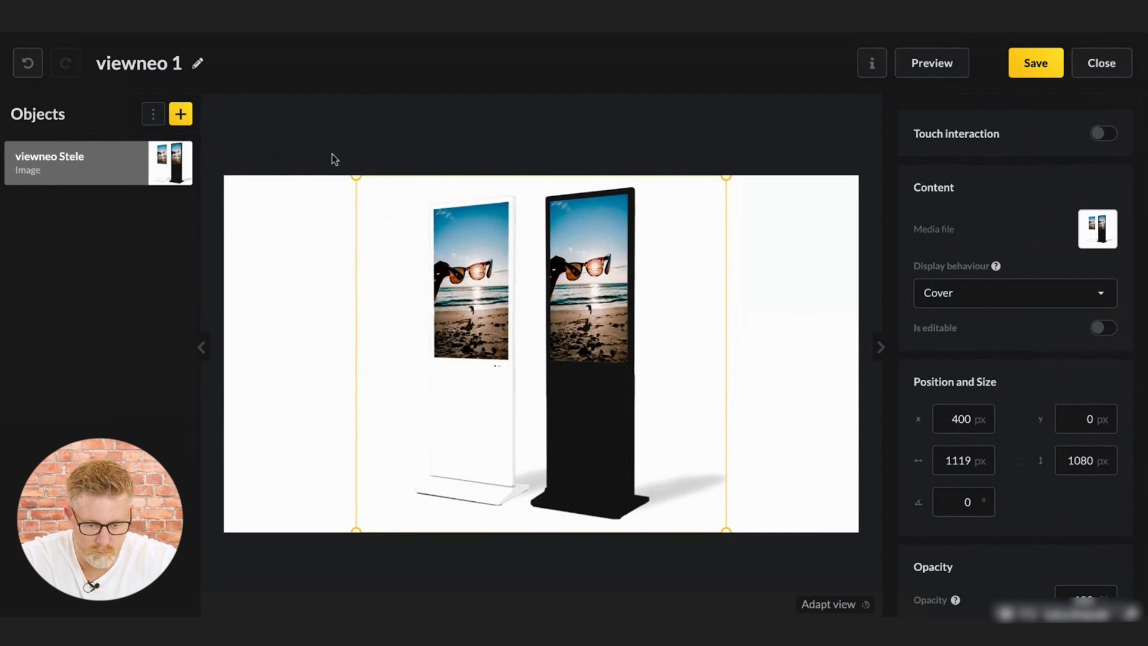
pyautogui.moveTo(358, 177); pyautogui.dragTo(449, 266)
pyautogui.moveTo(513, 331); pyautogui.dragTo(309, 309)
# Step: Add a text object and place it in the upper right part of the canvas beside the stele image
pyautogui.click(180, 113)
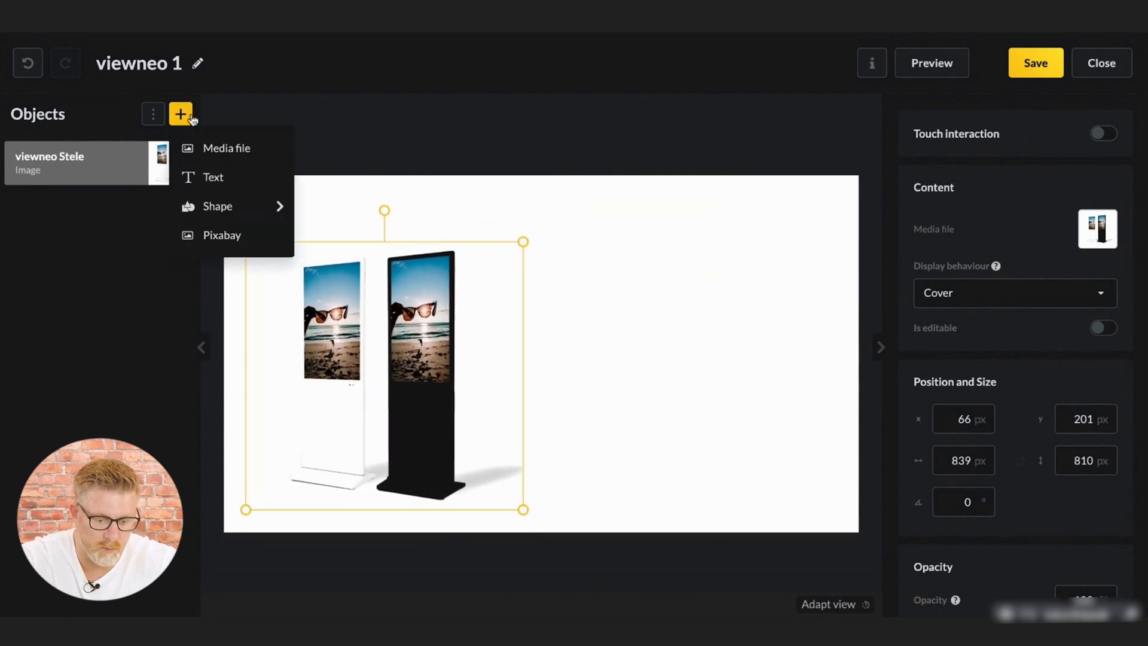
pyautogui.click(238, 178)
pyautogui.moveTo(622, 366); pyautogui.dragTo(755, 274)
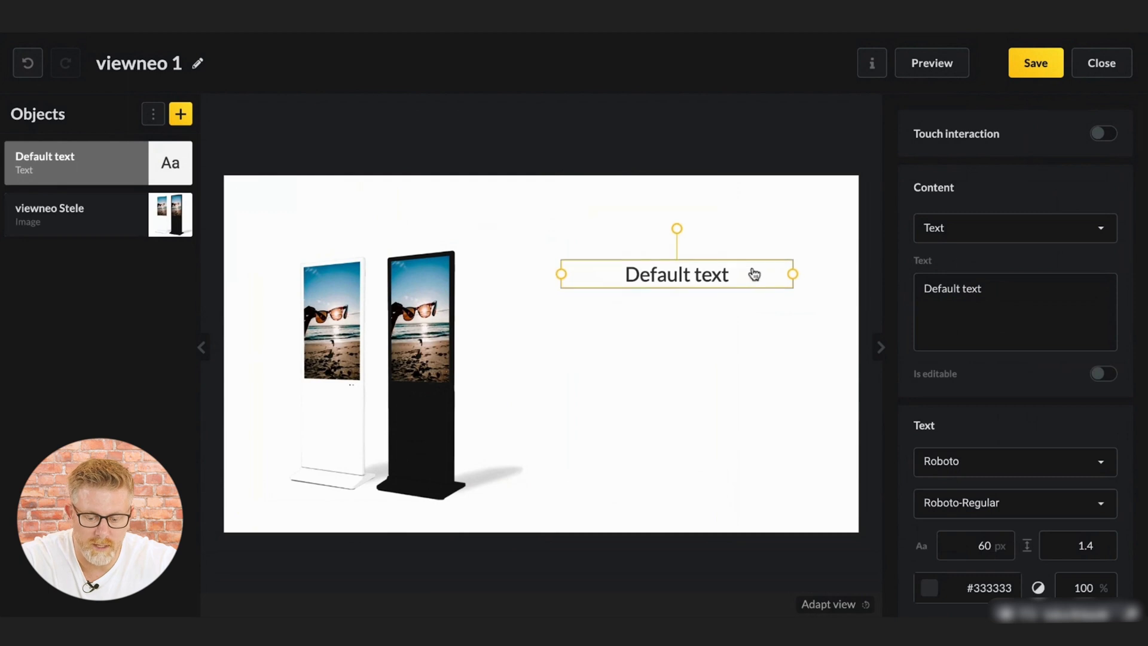
# Step: Insert the viewneo_Logo_RGB media file into the template
pyautogui.click(180, 113)
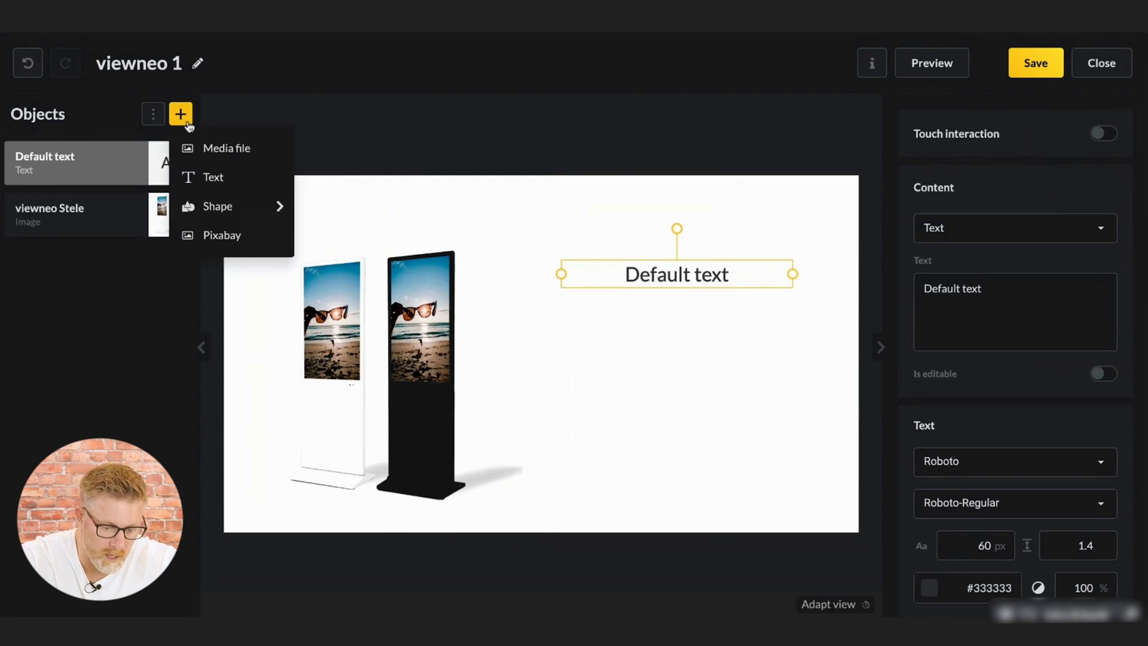
pyautogui.moveTo(241, 206)
pyautogui.click(231, 150)
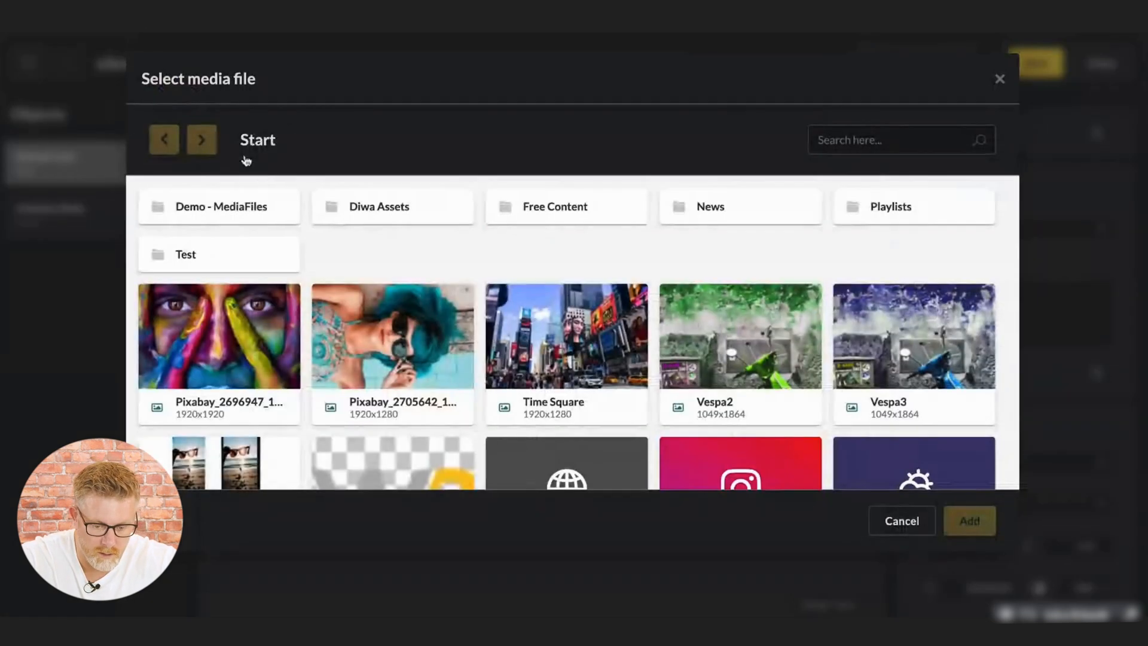
pyautogui.scroll(-2, 504, 319)
pyautogui.click(407, 396)
pyautogui.click(964, 518)
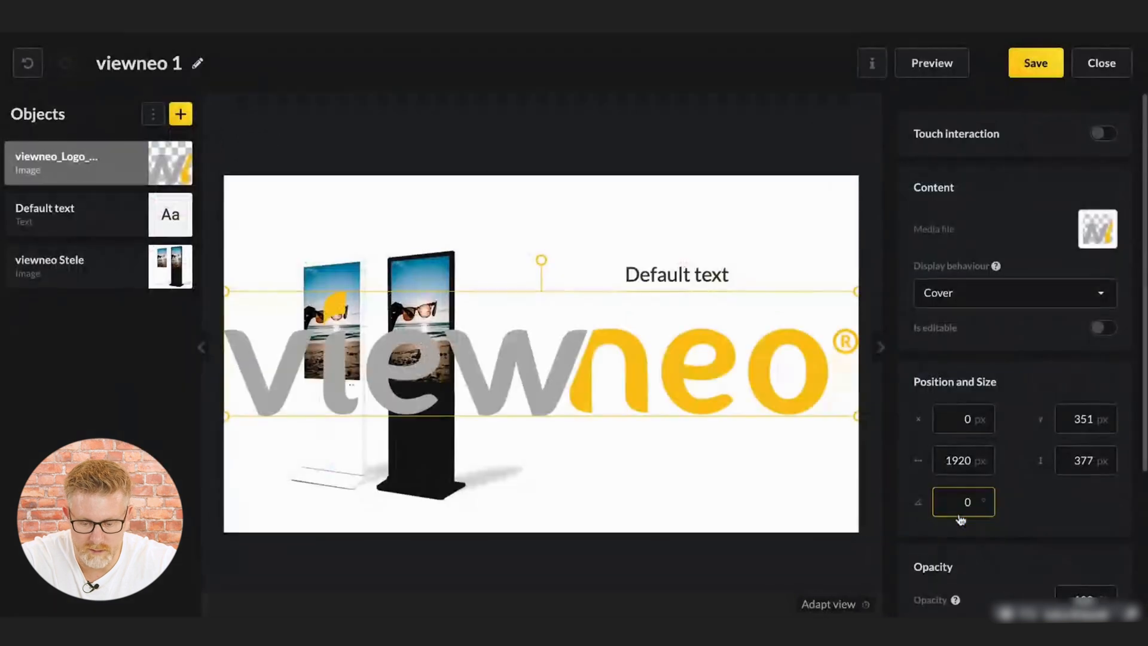
# Step: Shrink the viewneo logo to about 356 × 70 px and place it in the canvas's lower right corner
pyautogui.moveTo(648, 364); pyautogui.dragTo(691, 420)
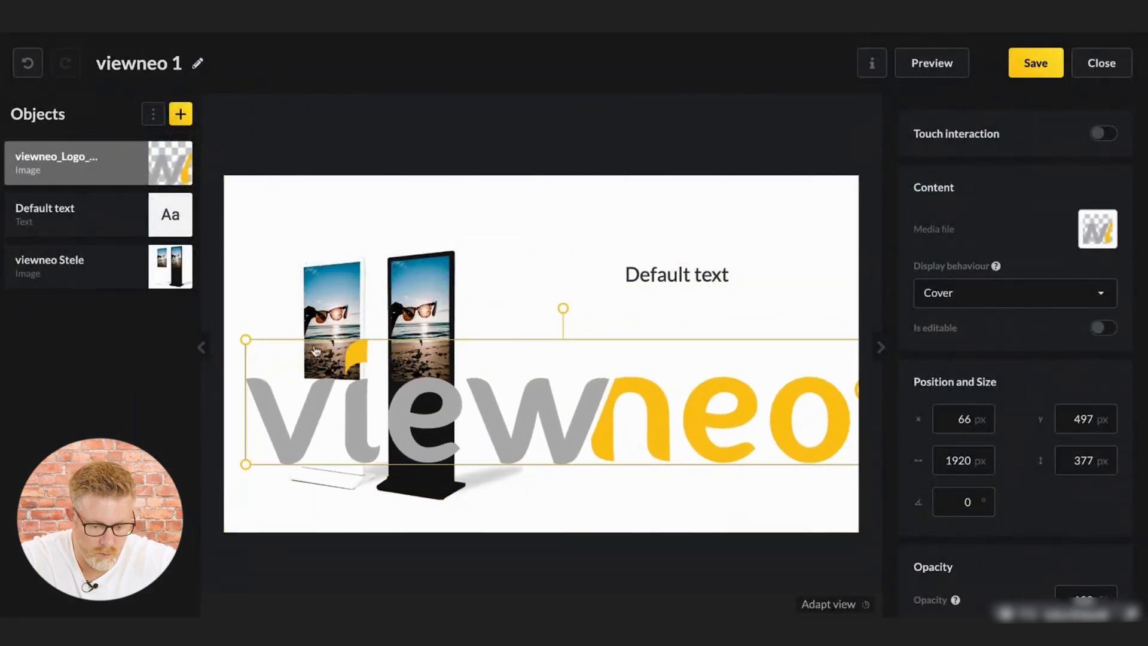
pyautogui.moveTo(245, 464); pyautogui.dragTo(752, 505)
pyautogui.rightClick(804, 453)
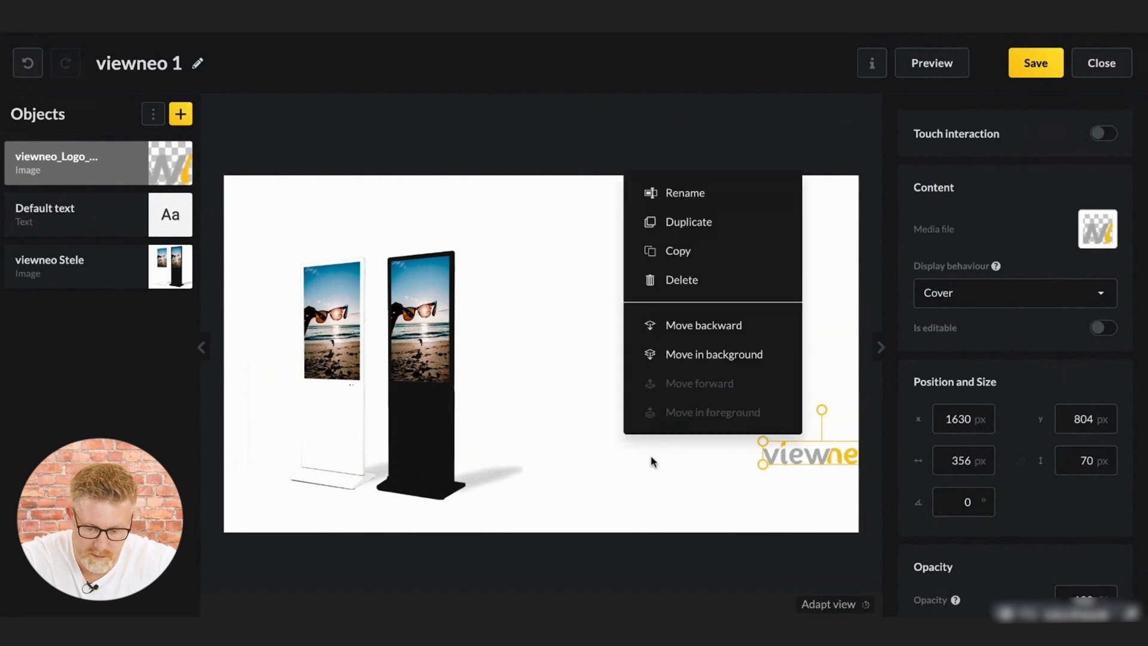
pyautogui.moveTo(810, 461); pyautogui.dragTo(741, 500)
pyautogui.click(568, 468)
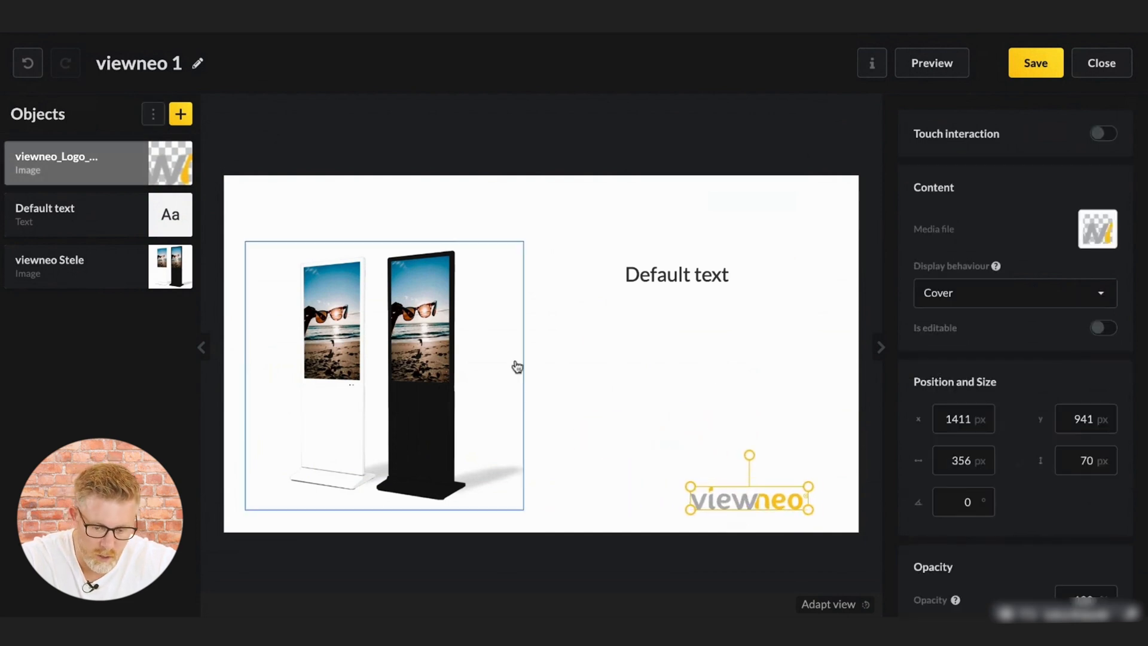
# Step: Move the text object further toward the canvas's upper right and change its text to "Our new steles"
pyautogui.moveTo(659, 284); pyautogui.dragTo(716, 274)
pyautogui.click(950, 292)
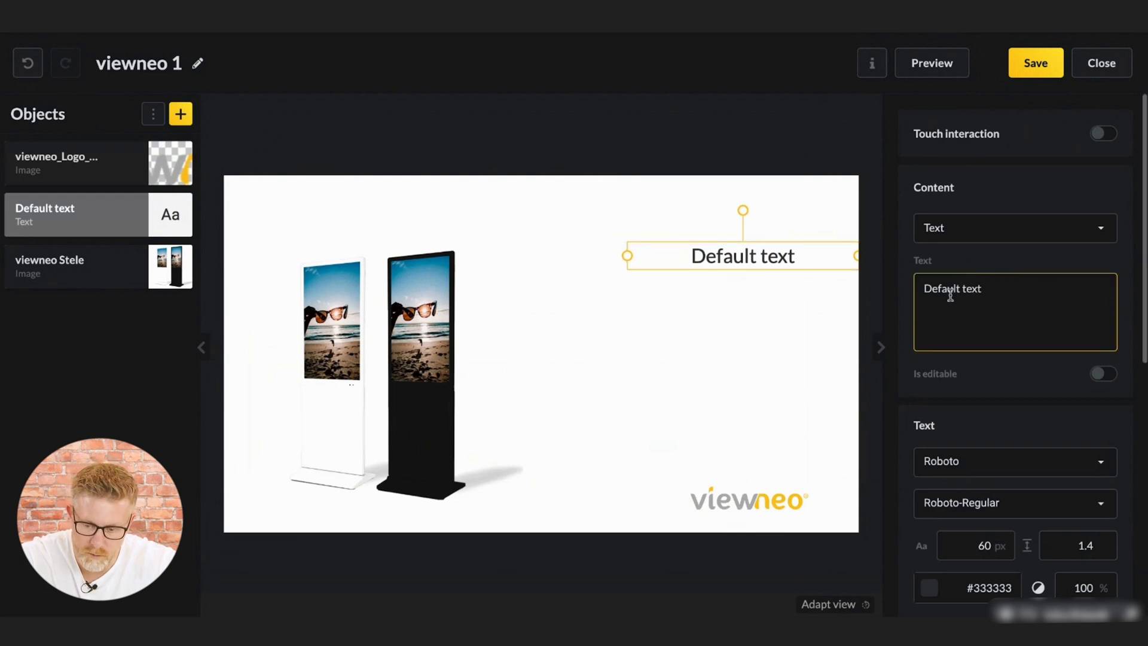
pyautogui.tripleClick(950, 292)
pyautogui.write('Unsre')
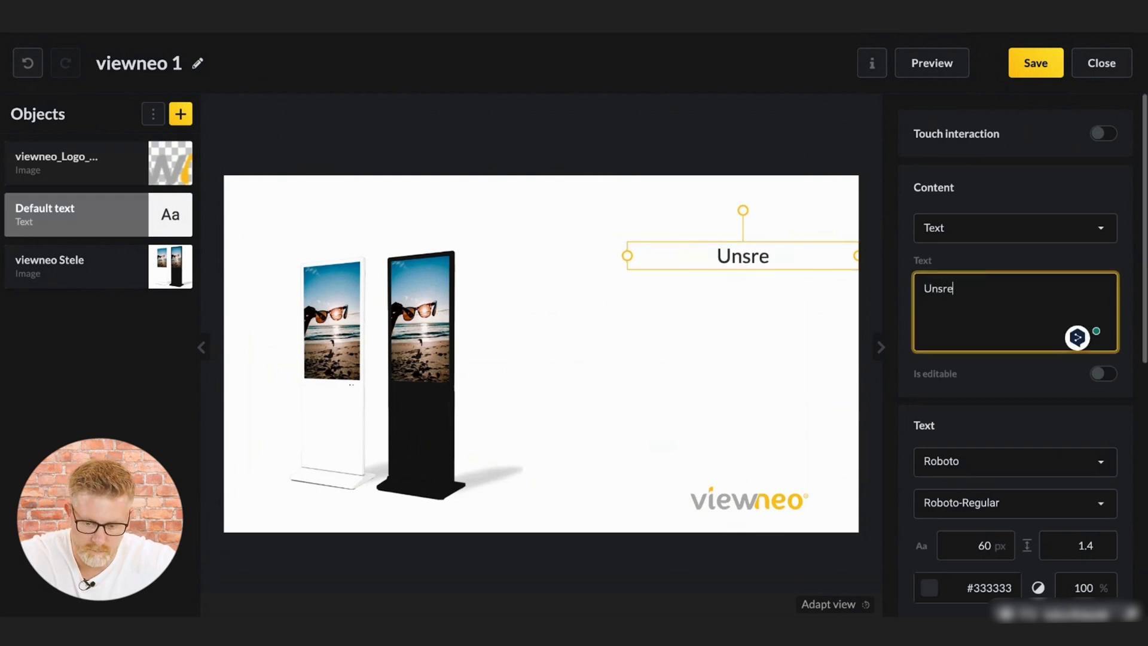
pyautogui.press('BackSpace')
pyautogui.press('BackSpace')
pyautogui.press('BackSpace')
pyautogui.press('BackSpace')
pyautogui.press('BackSpace')
pyautogui.write('Our new steles')
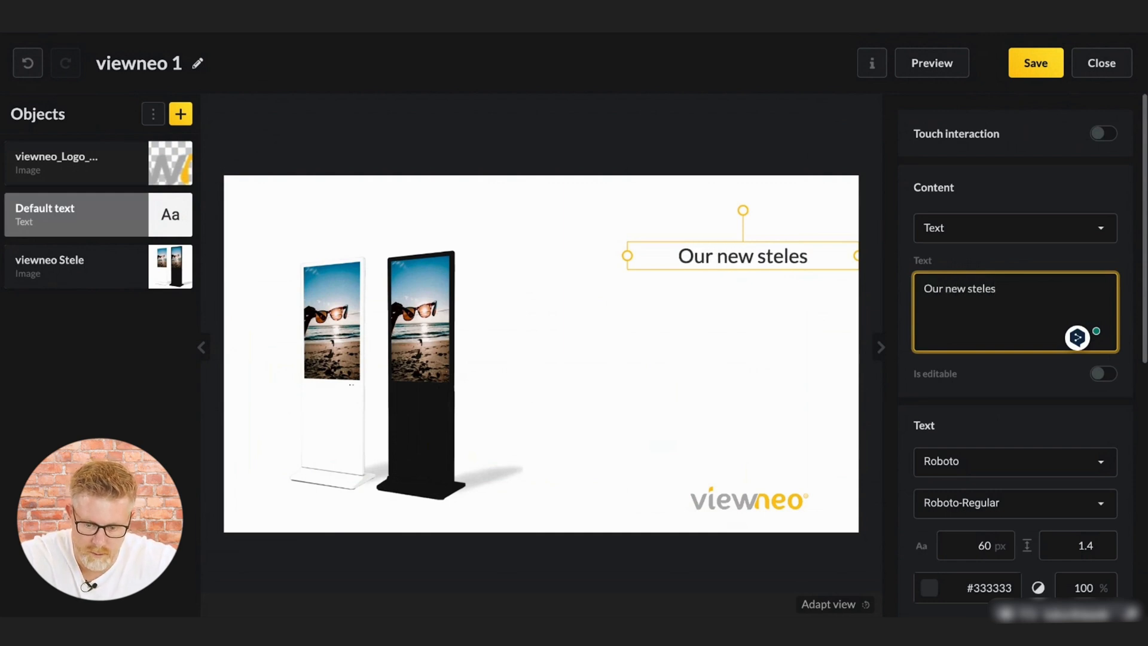
# Step: Set the headline text's font to Roboto Condensed at 80 px and save and close the template
pyautogui.tripleClick(956, 290)
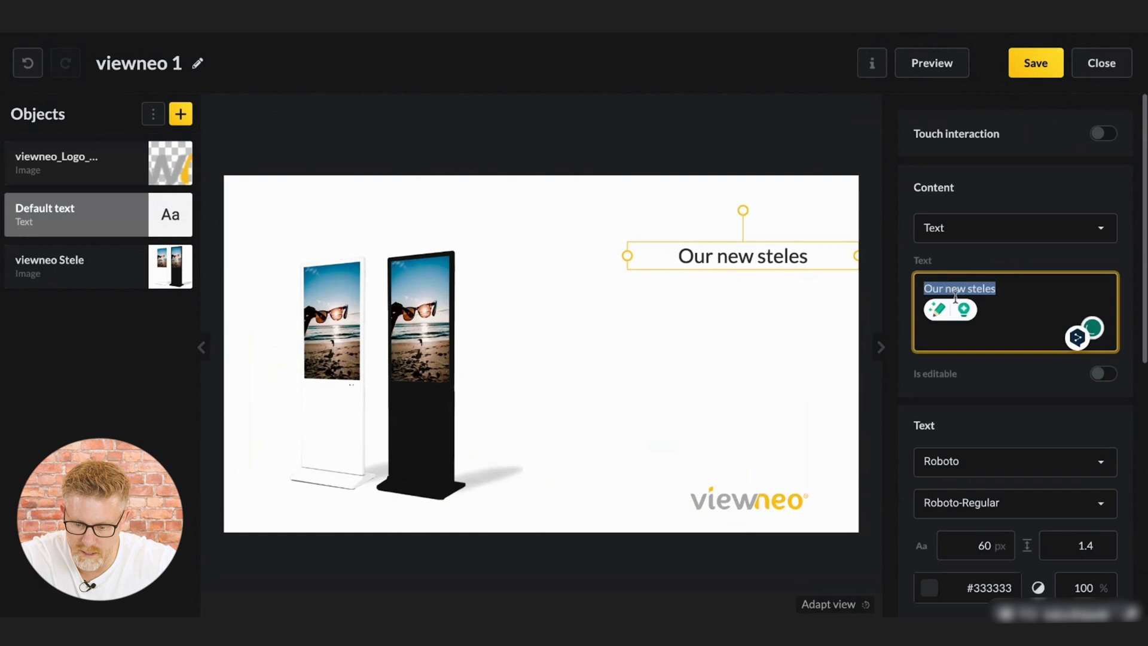
pyautogui.click(1078, 460)
pyautogui.scroll(5, 1049, 426)
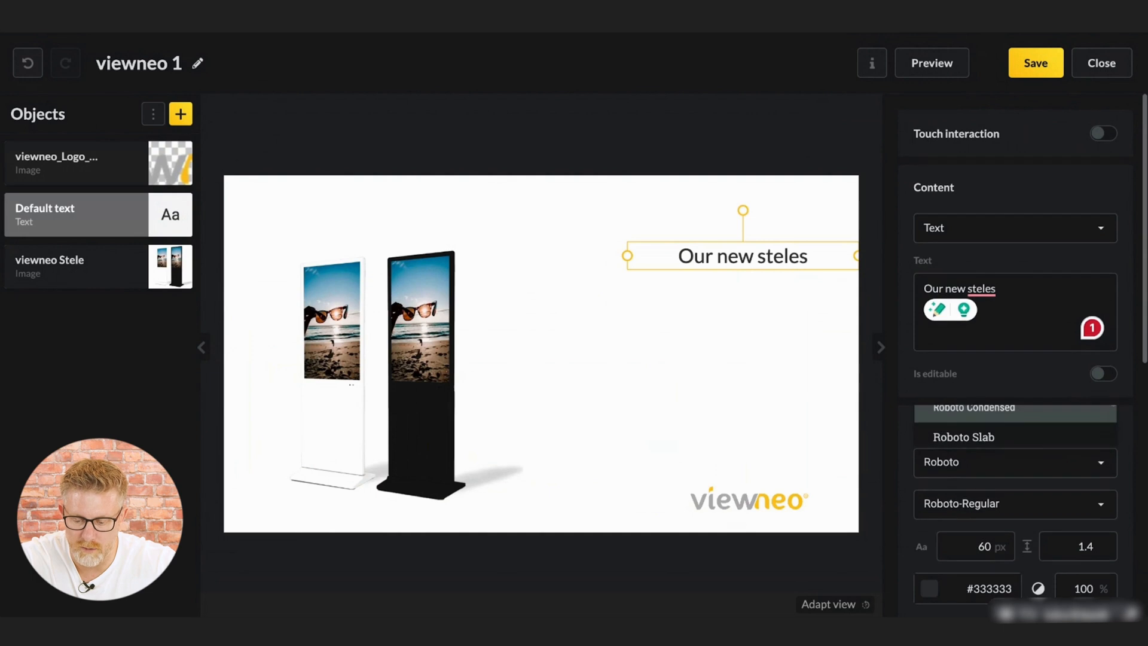
pyautogui.click(1016, 408)
pyautogui.click(985, 546)
pyautogui.doubleClick(985, 546)
pyautogui.write('80')
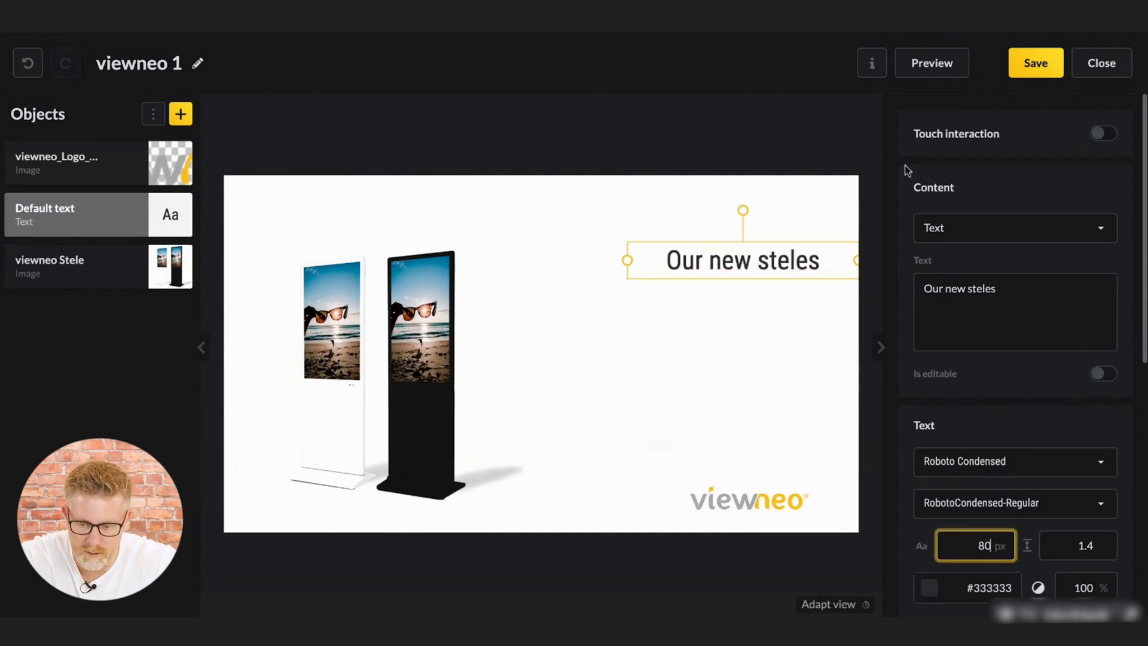
pyautogui.click(1035, 62)
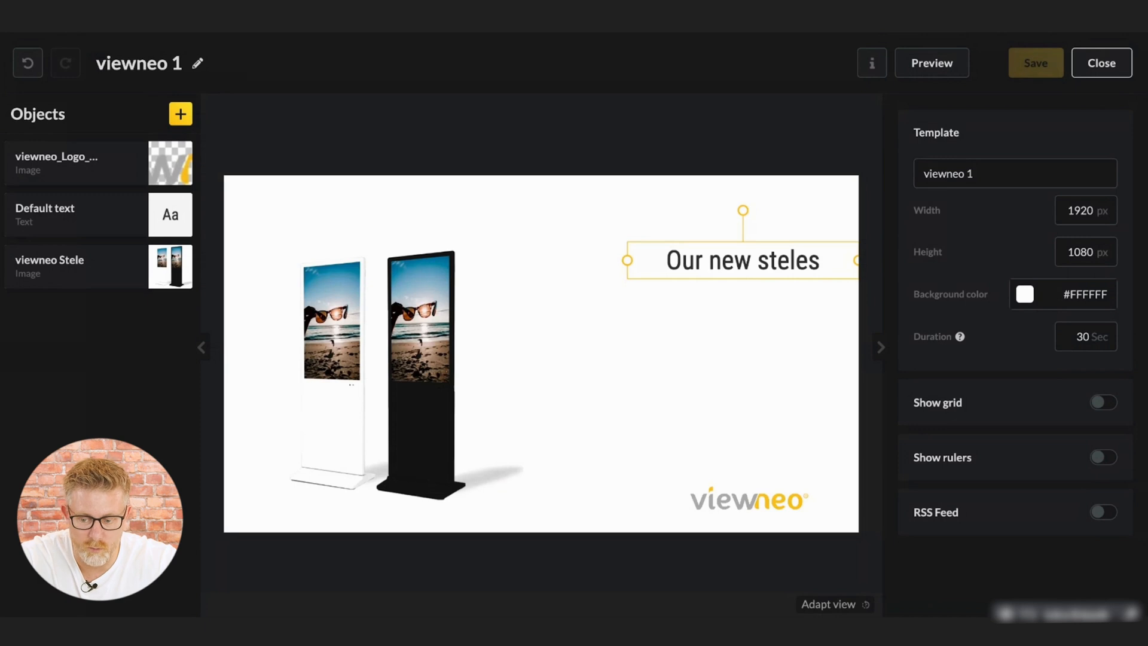
pyautogui.click(1101, 64)
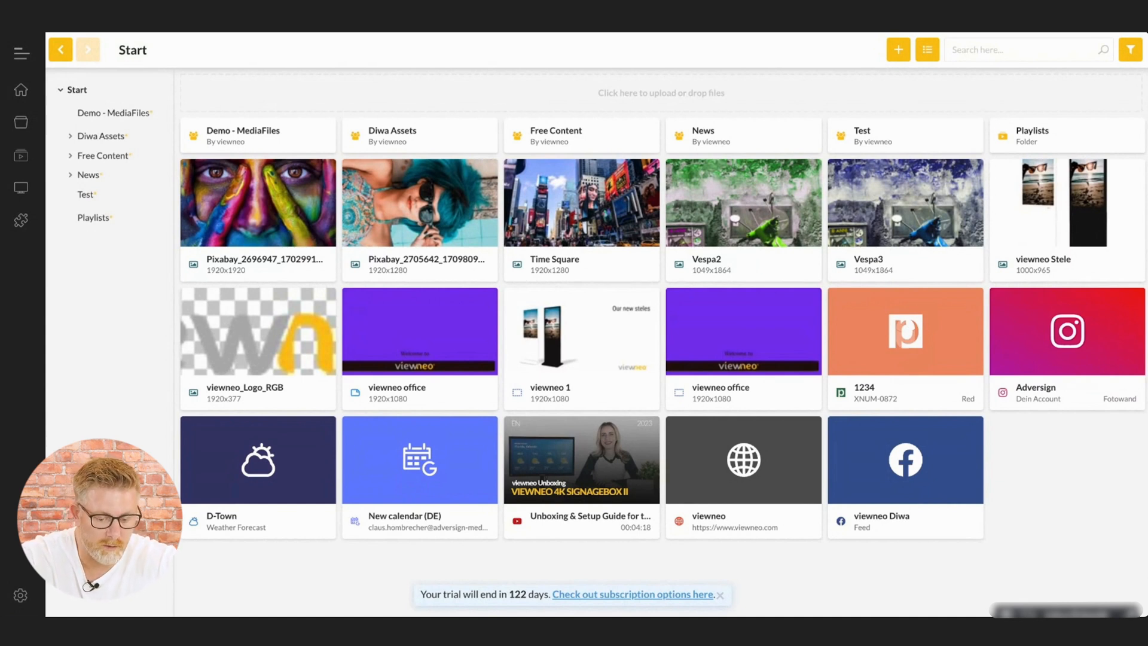
# Step: Create a new signage player playlist named "viewneo 2"
pyautogui.click(20, 157)
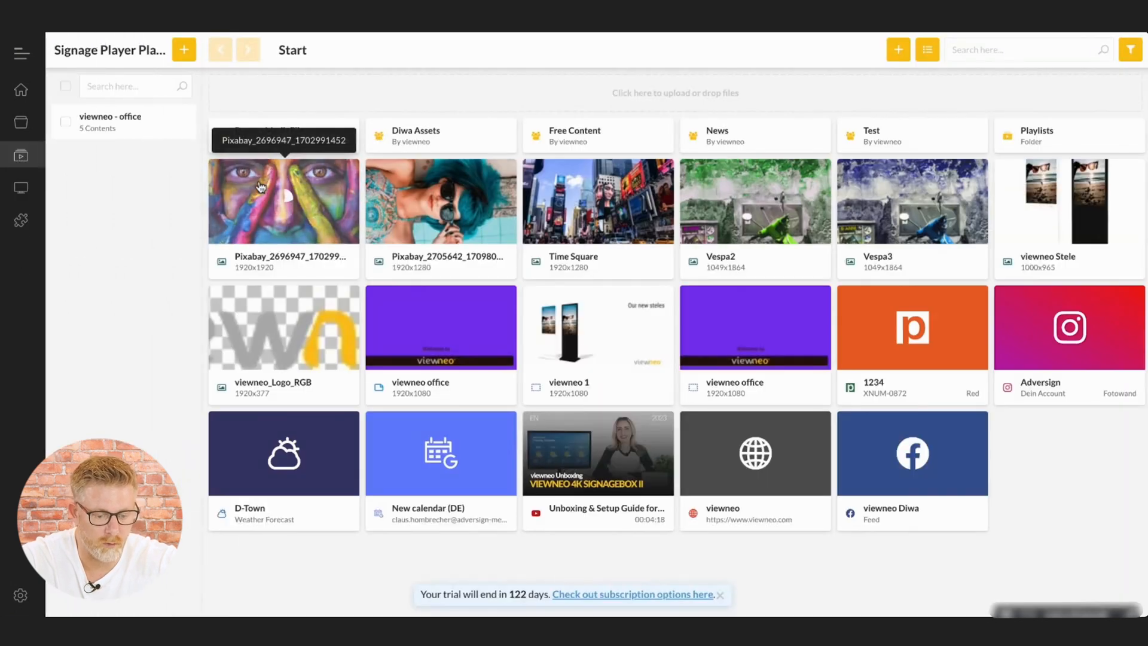
pyautogui.click(185, 52)
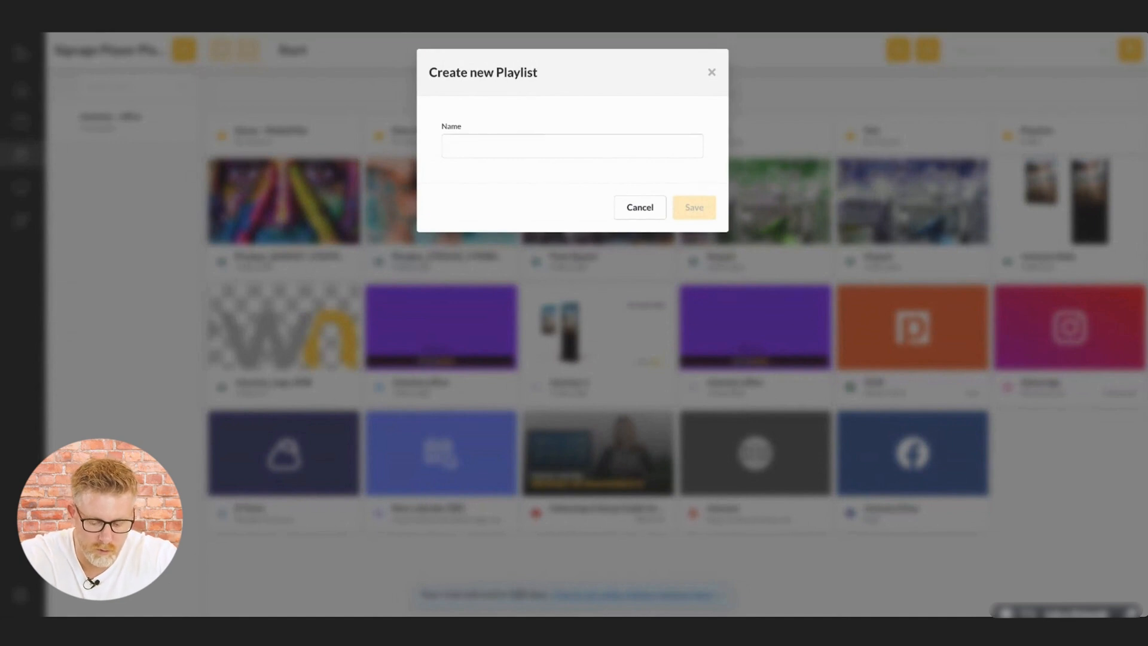
pyautogui.write('viewneo 2')
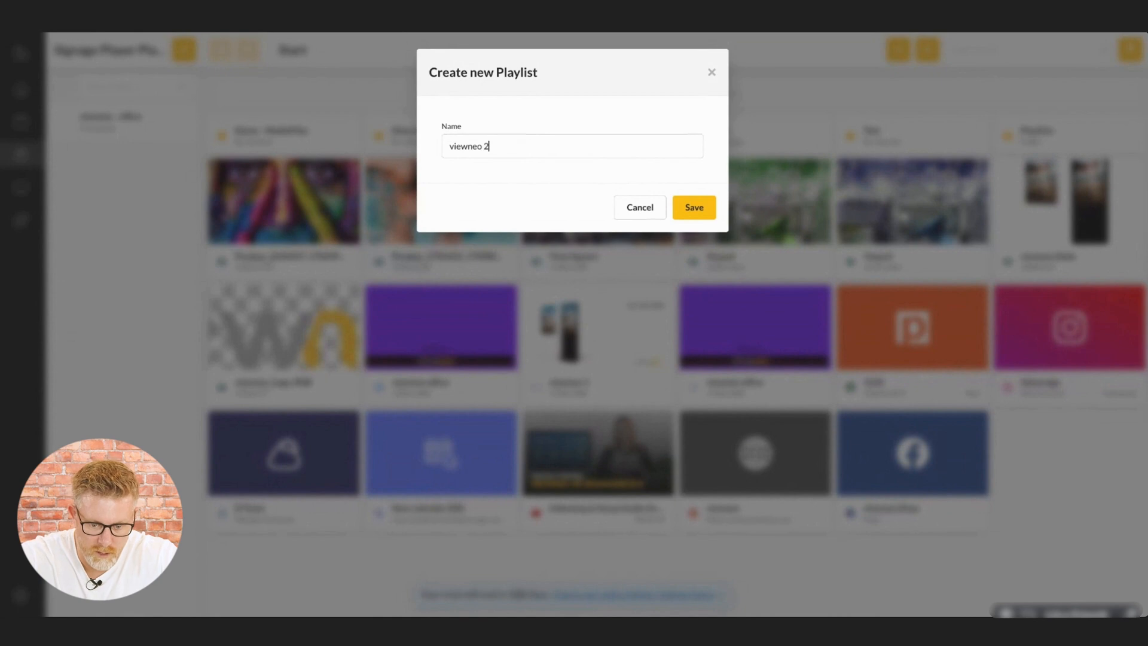
pyautogui.click(695, 208)
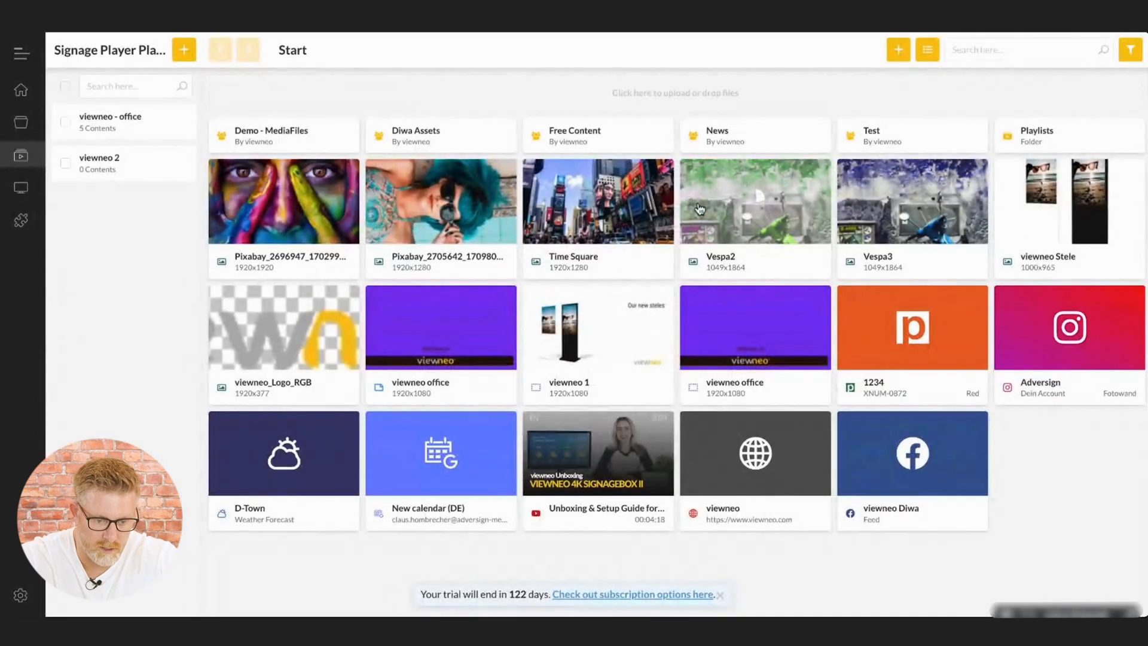
# Step: Fill the viewneo 2 playlist with Time Square, the viewneo office slide, D-Town, viewneo Stele and the Unboxing & Setup Guide video, and save it
pyautogui.click(153, 170)
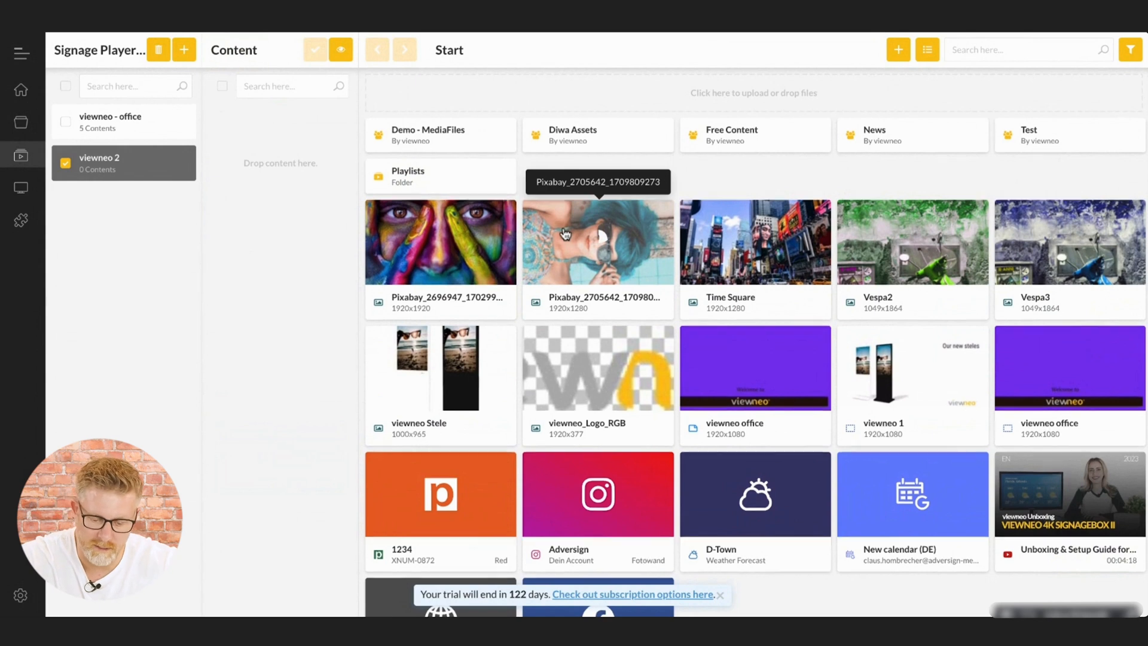
pyautogui.scroll(-1, 565, 234)
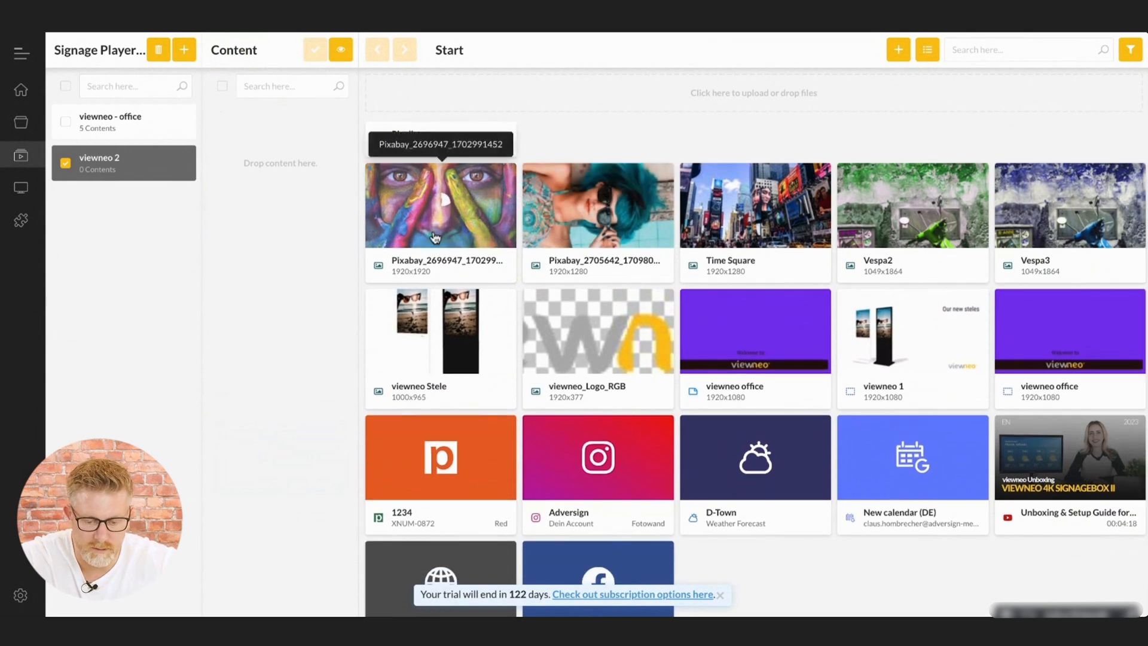
pyautogui.moveTo(755, 206); pyautogui.dragTo(246, 152)
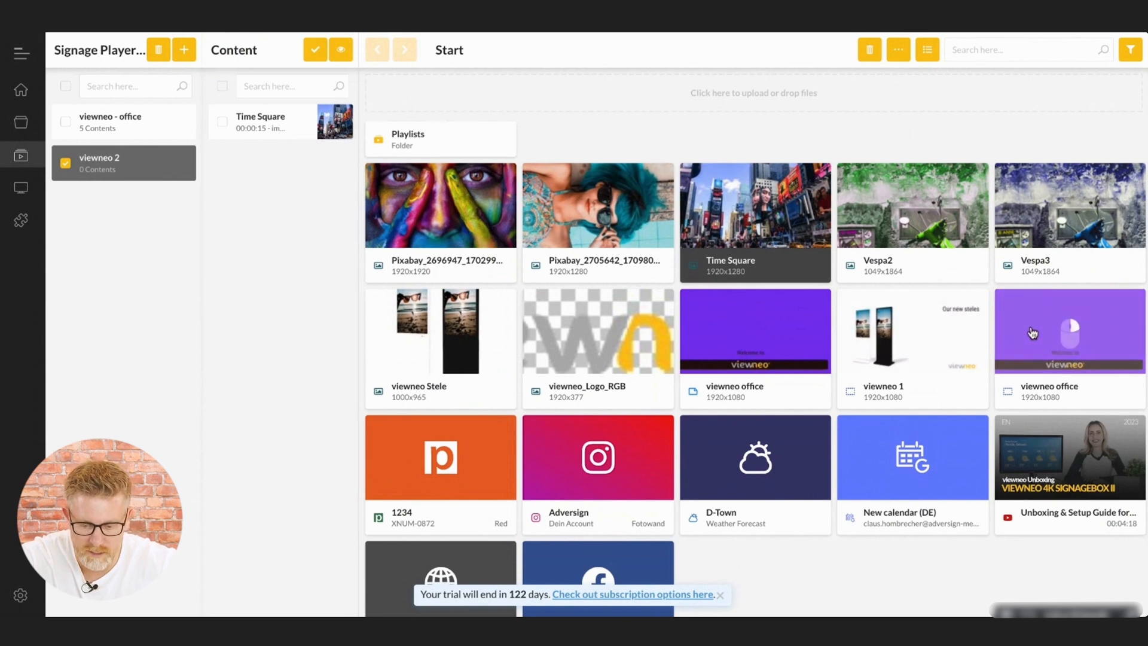
pyautogui.moveTo(729, 344); pyautogui.dragTo(261, 199)
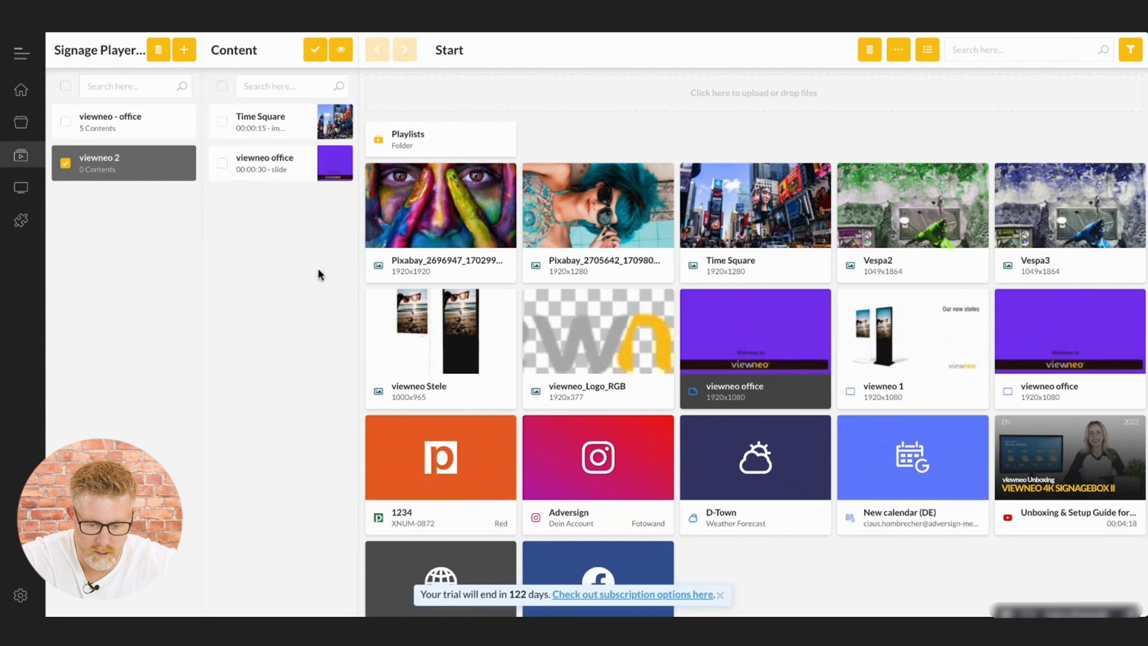
pyautogui.rightClick(422, 350)
pyautogui.moveTo(374, 339); pyautogui.dragTo(284, 254)
pyautogui.moveTo(1048, 457); pyautogui.dragTo(333, 287)
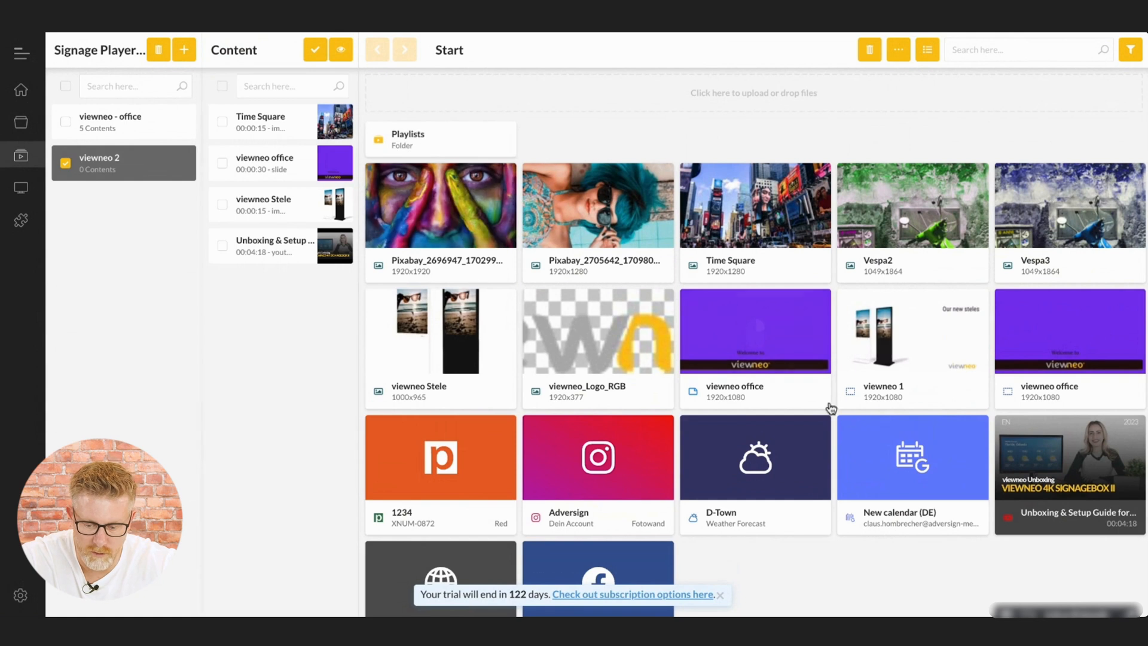
pyautogui.moveTo(756, 457); pyautogui.dragTo(257, 197)
pyautogui.click(315, 50)
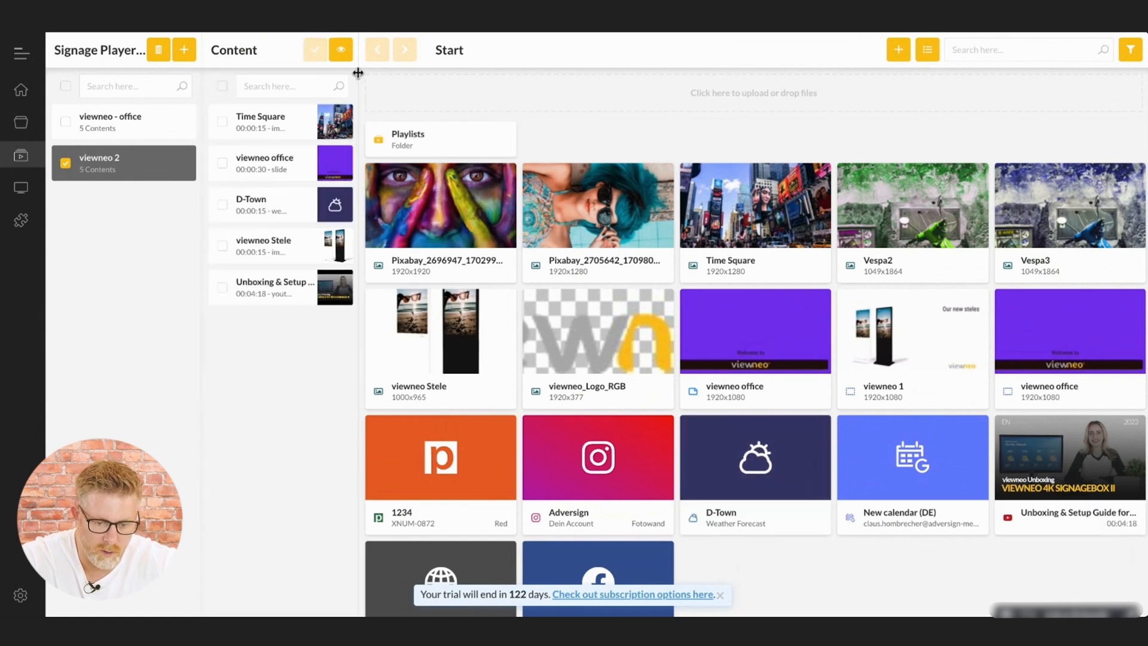
# Step: Widen the playlist's content column and examine the display duration and type of each entry in viewneo 2
pyautogui.moveTo(357, 72); pyautogui.dragTo(425, 79)
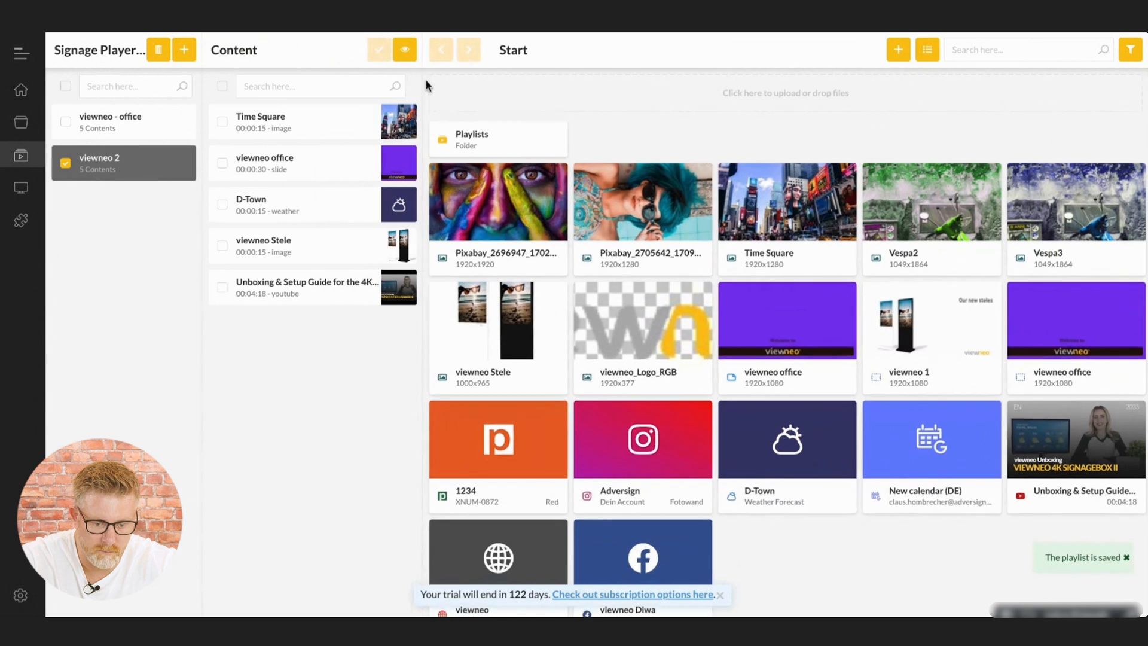
pyautogui.click(318, 131)
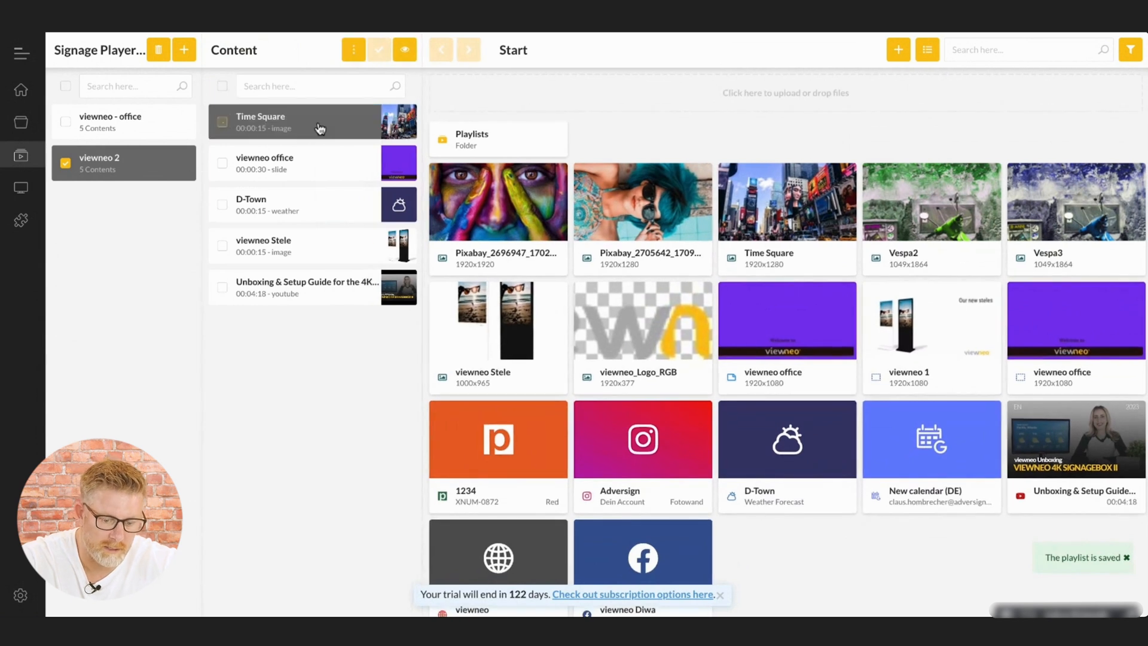
pyautogui.click(320, 167)
pyautogui.click(276, 140)
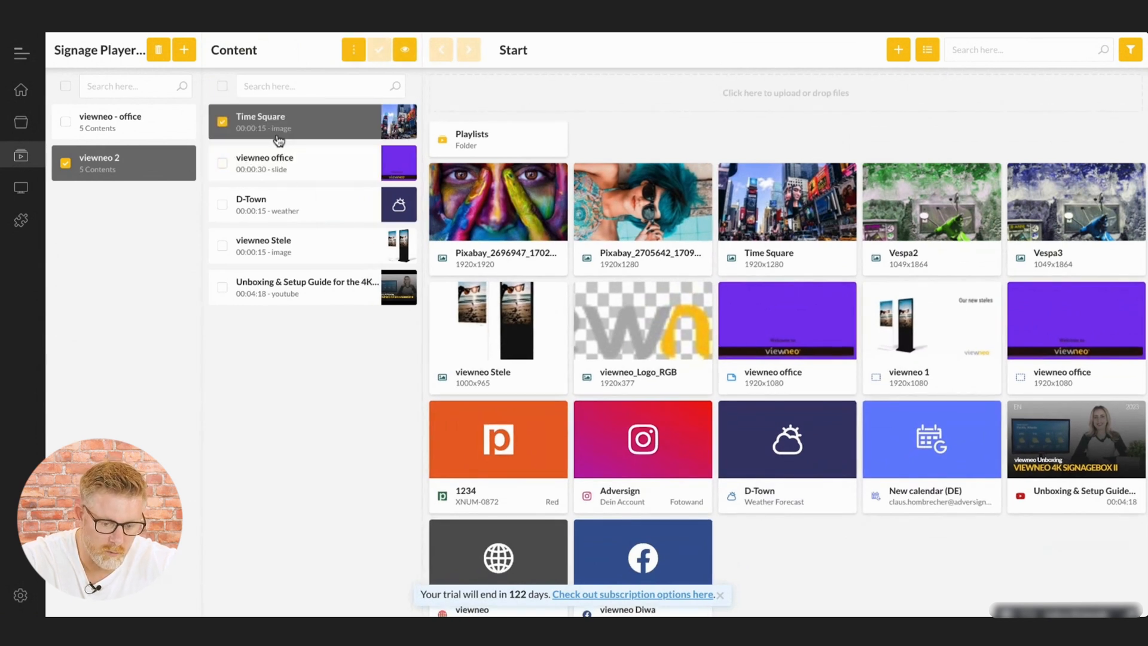
pyautogui.click(270, 177)
pyautogui.click(281, 201)
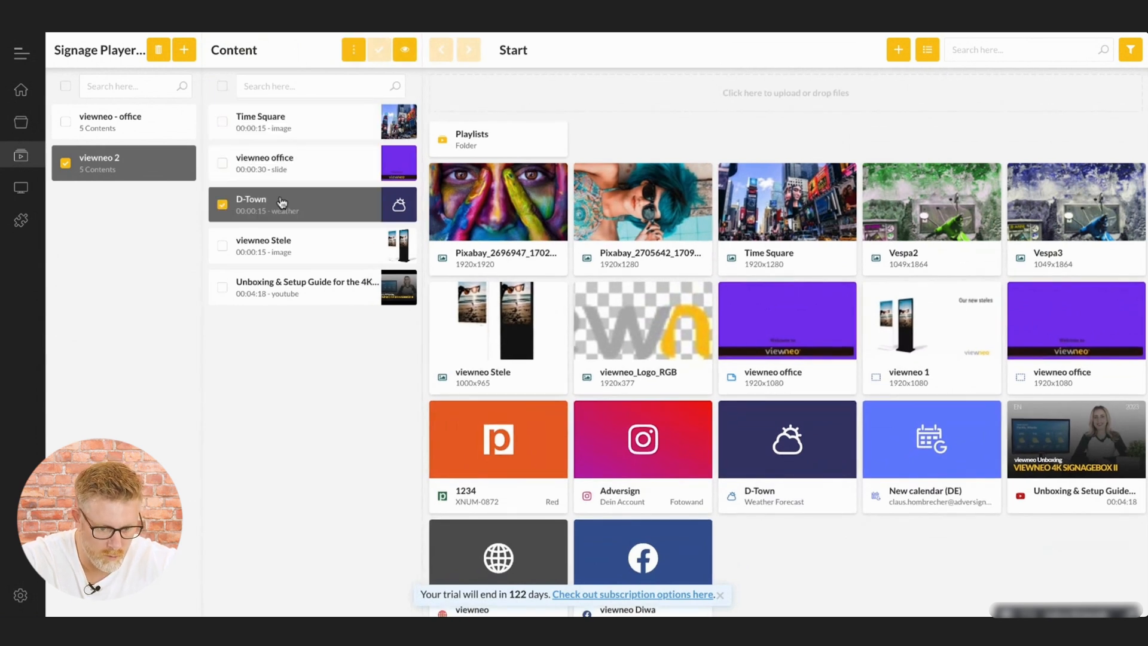
pyautogui.click(297, 241)
pyautogui.click(322, 125)
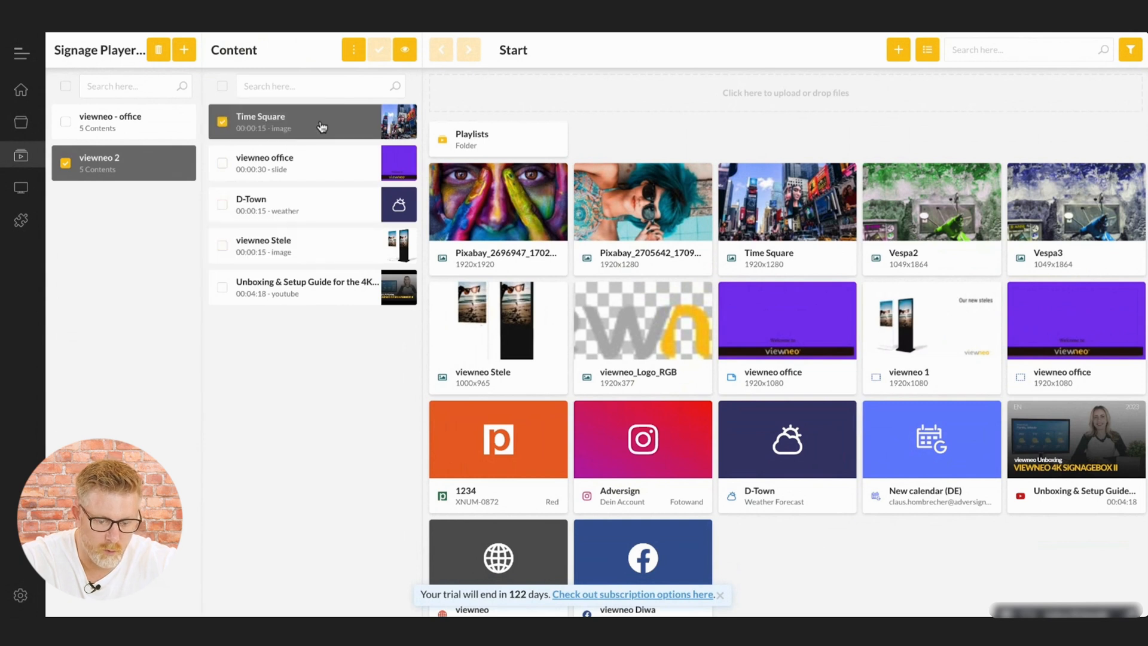
pyautogui.click(322, 213)
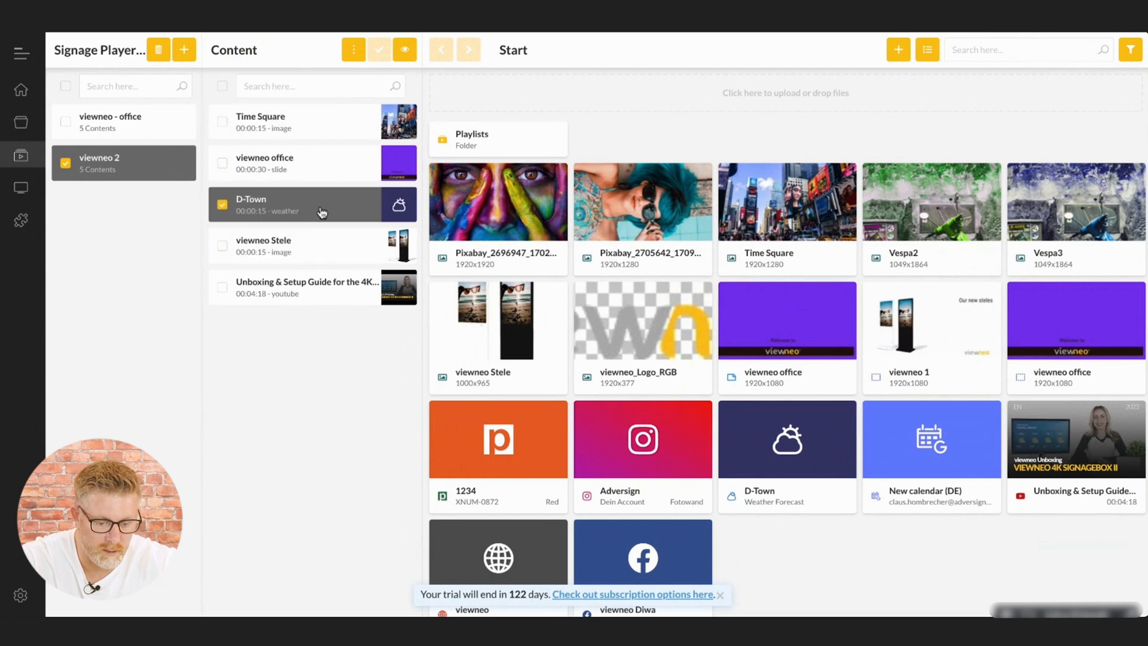
pyautogui.click(312, 249)
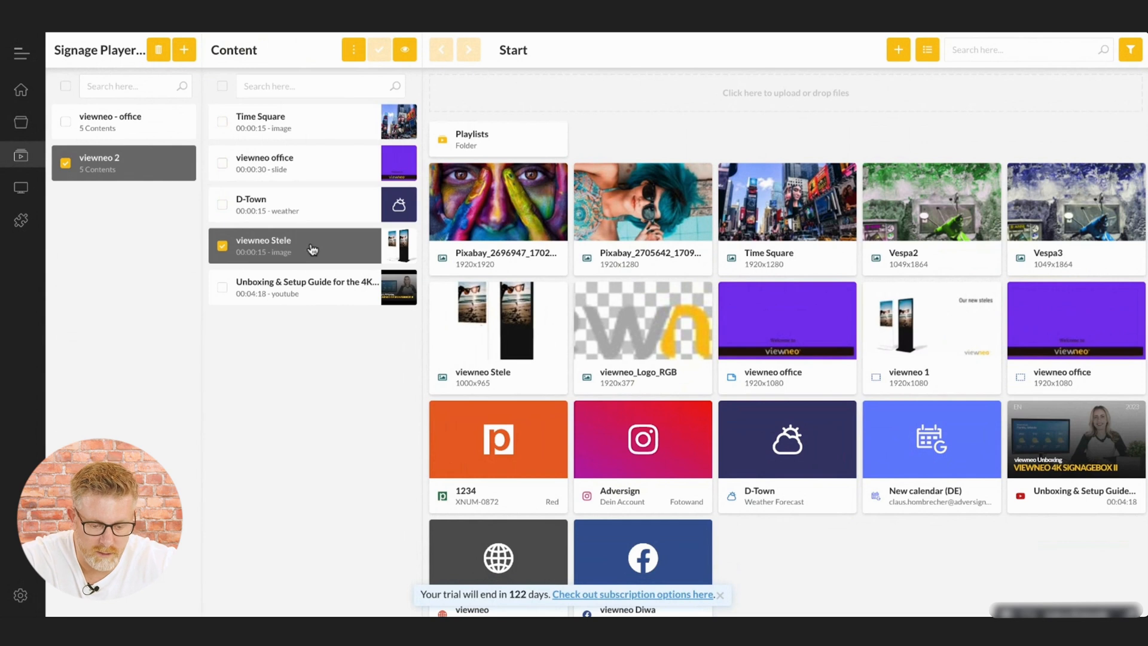
pyautogui.click(330, 180)
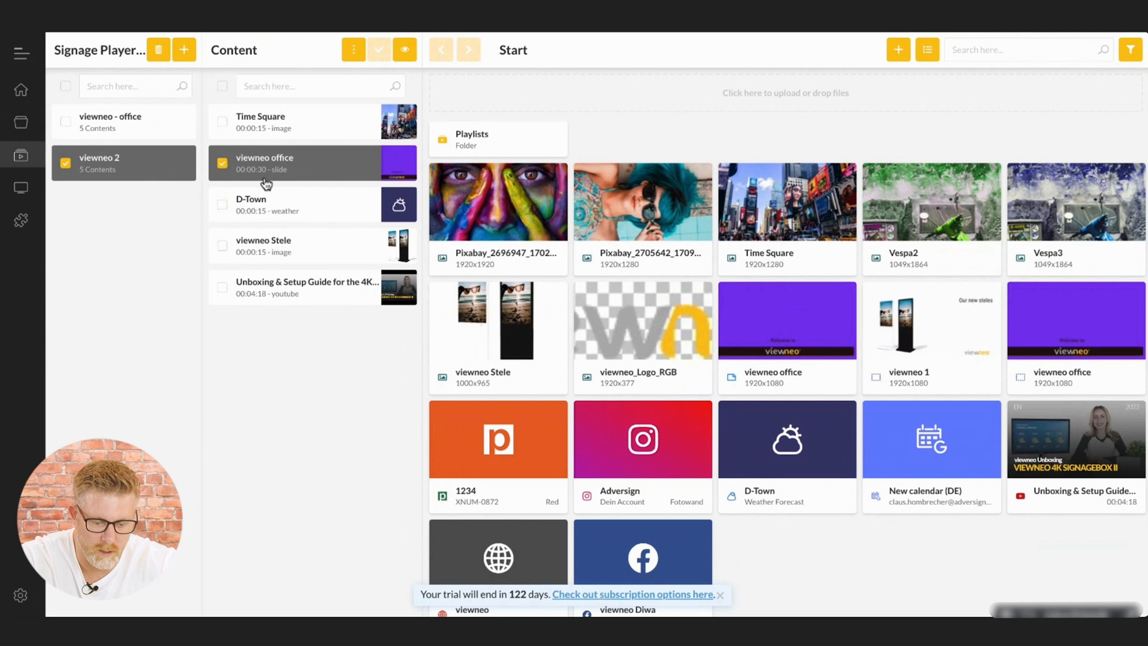
pyautogui.click(333, 288)
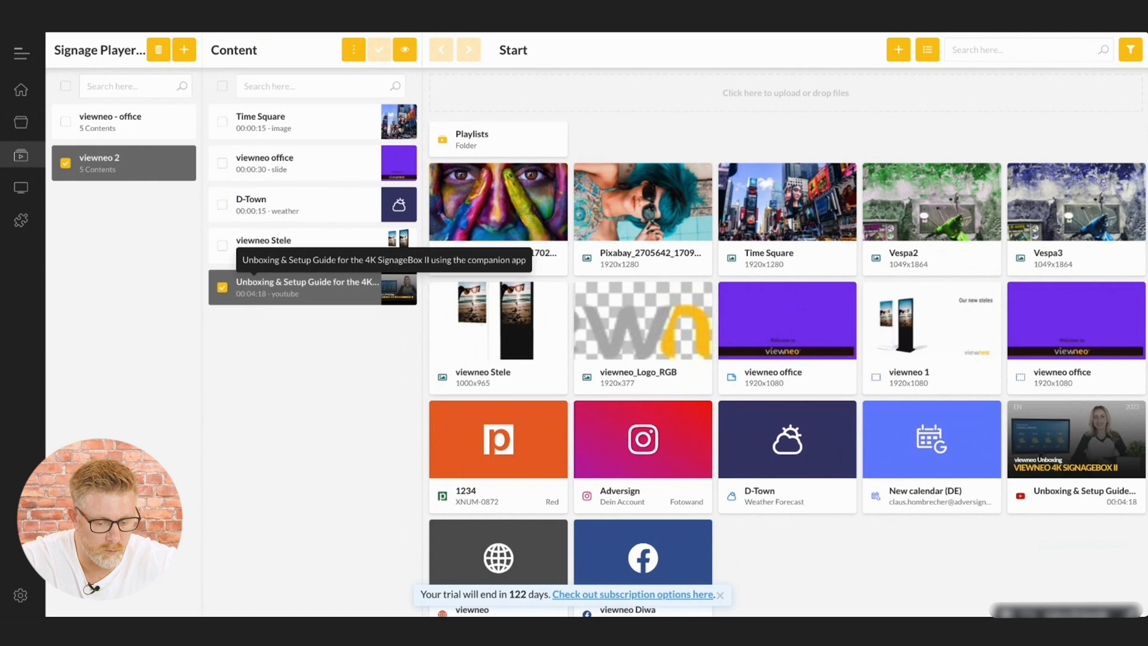
# Step: Set the display duration of the Time Square image in the playlist to 00:00:45 and save the playlist
pyautogui.click(308, 118)
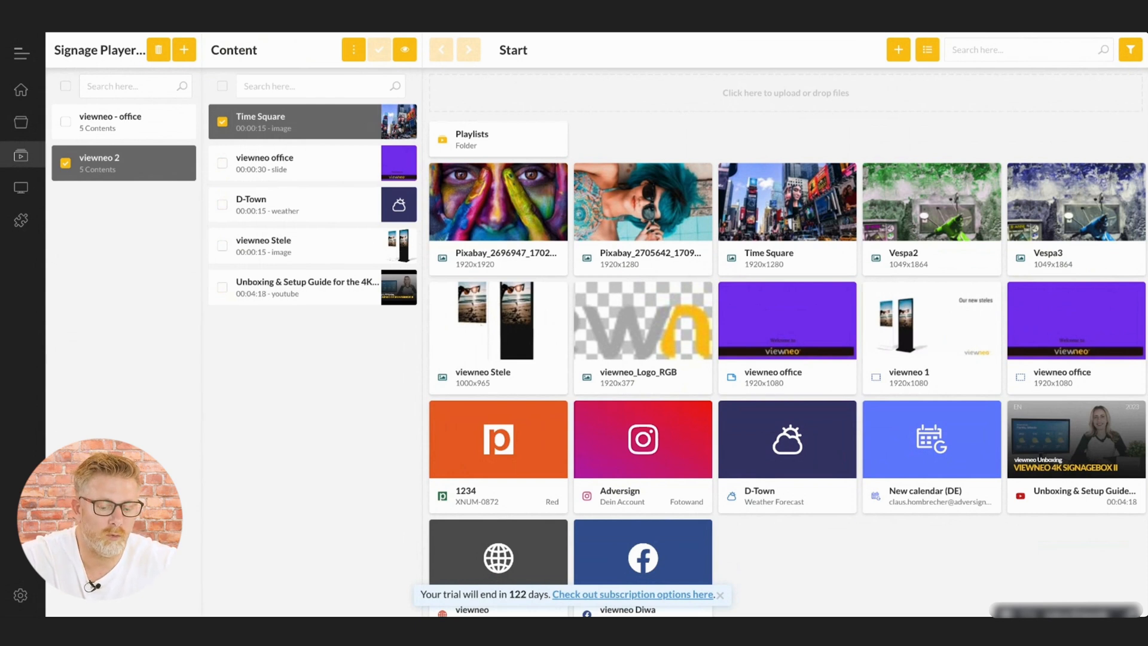
pyautogui.rightClick(317, 127)
pyautogui.click(382, 140)
pyautogui.click(589, 253)
pyautogui.press('BackSpace')
pyautogui.press('BackSpace')
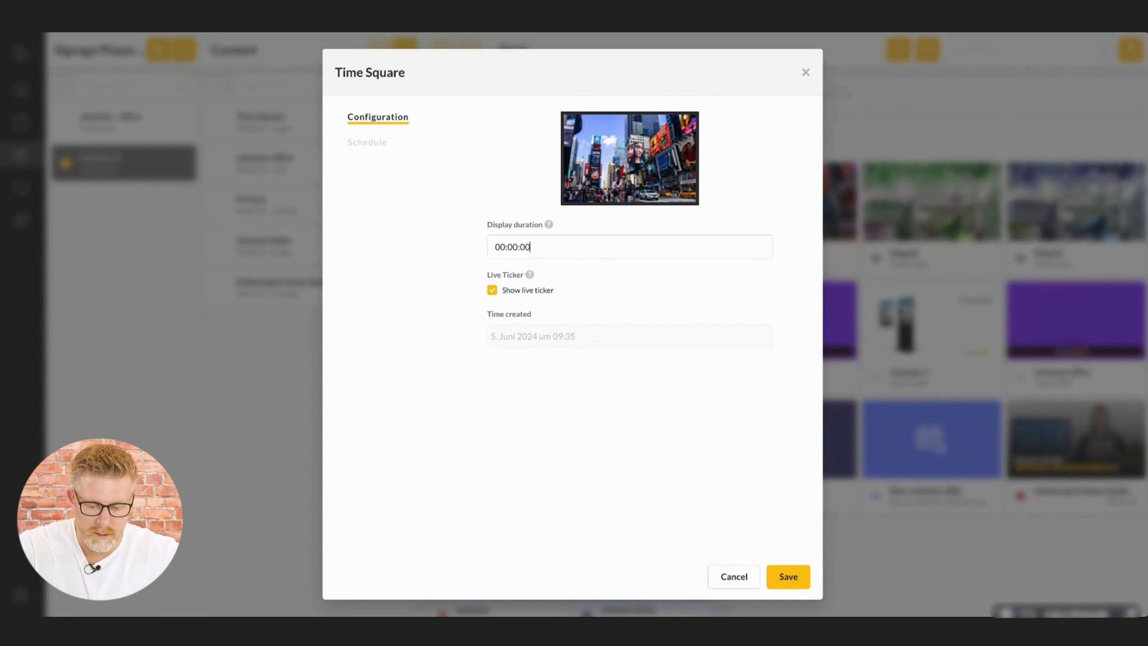
pyautogui.write('45')
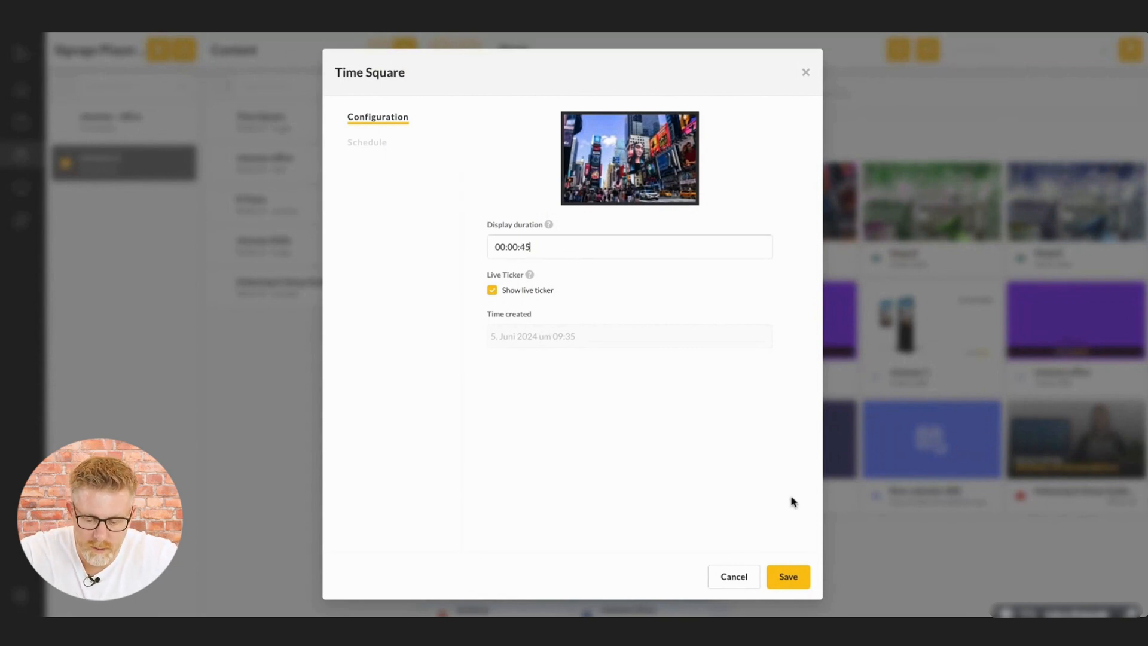
pyautogui.click(790, 577)
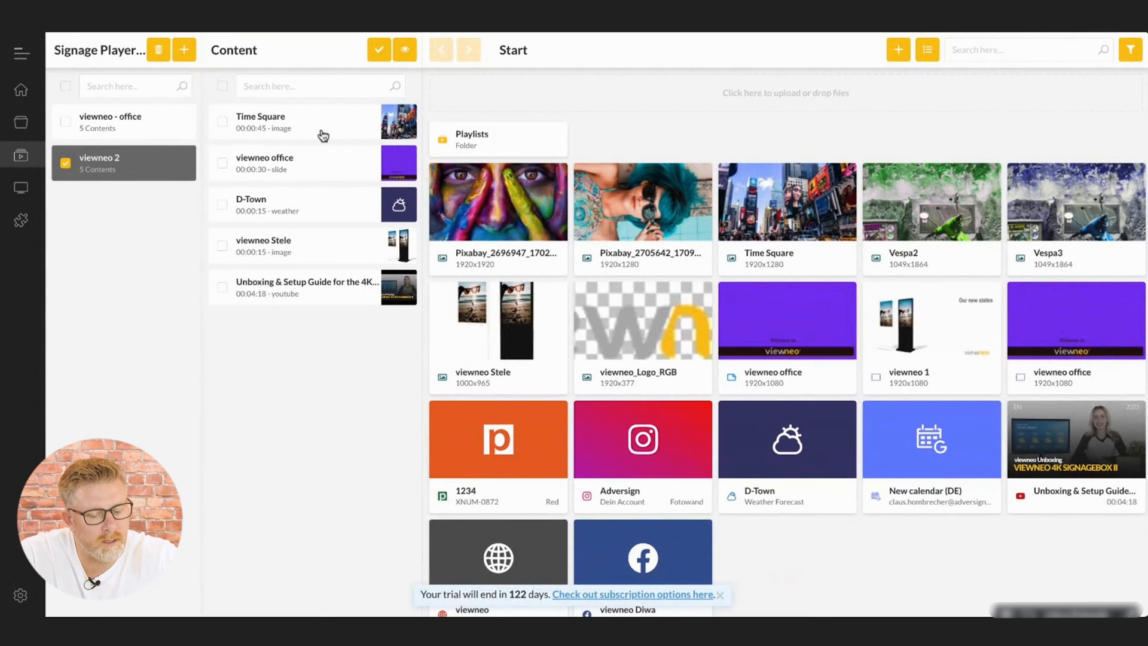
pyautogui.click(379, 53)
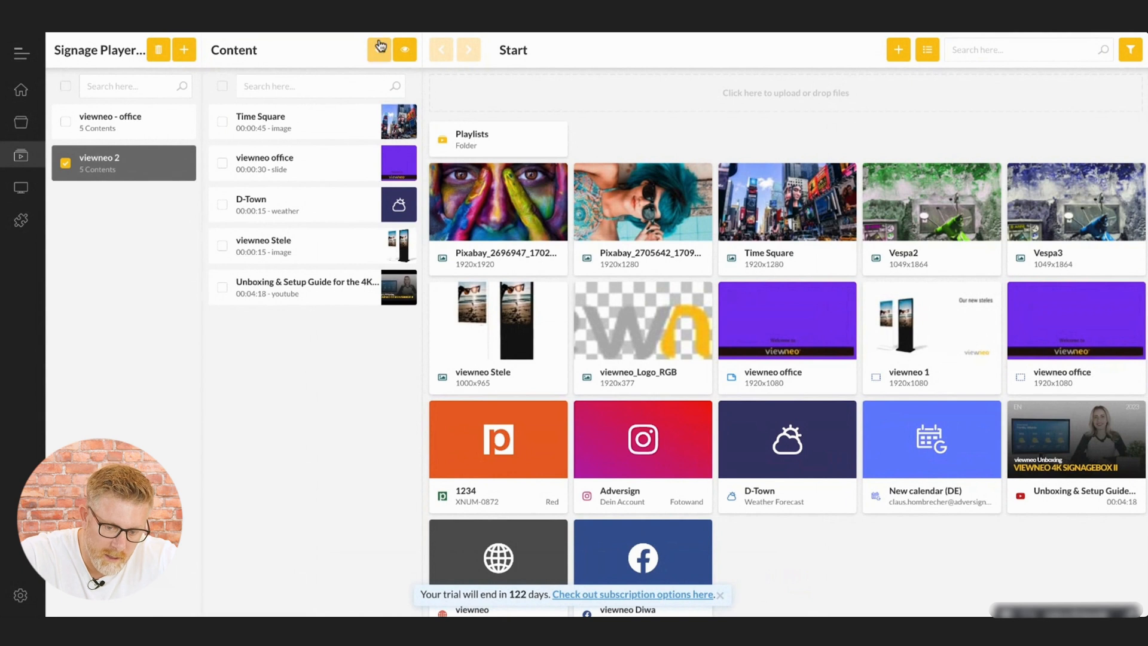
pyautogui.click(380, 52)
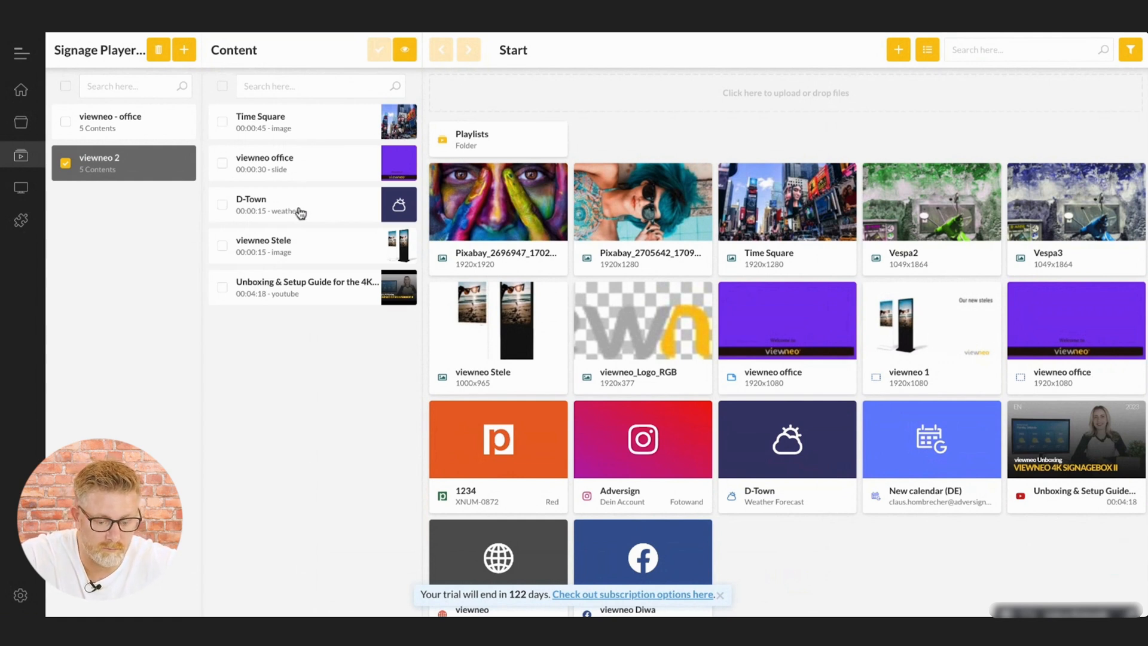
# Step: Move the D-Town weather content to the first place in the playlist and save the new order
pyautogui.moveTo(321, 205); pyautogui.dragTo(323, 122)
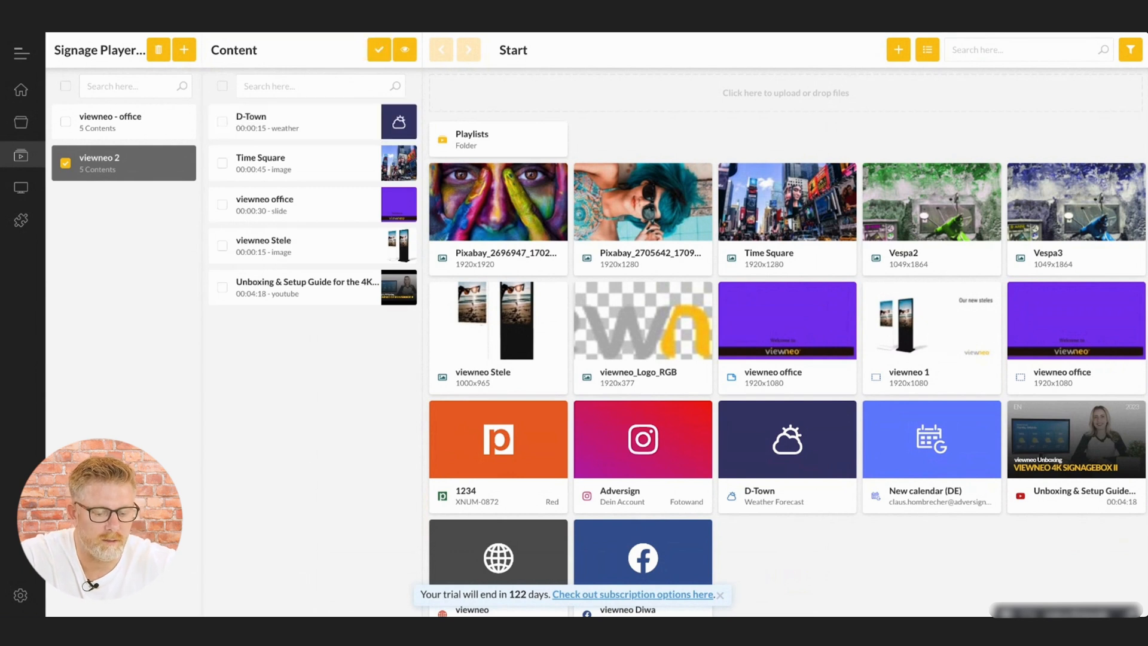
pyautogui.click(379, 56)
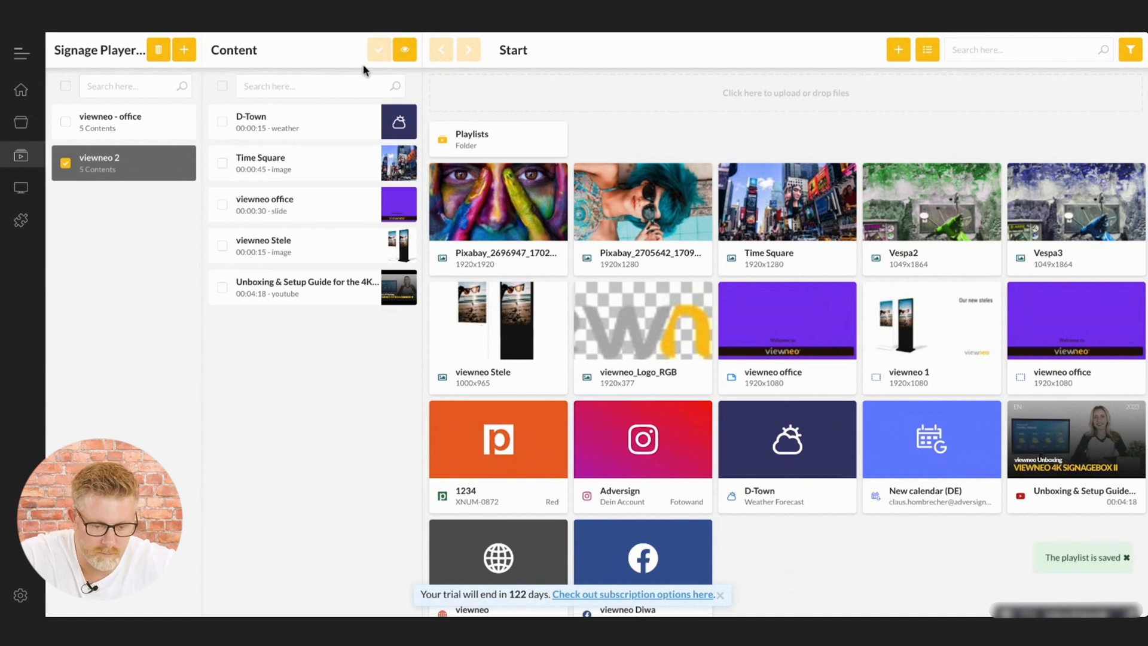
# Step: Open the schedule settings of the D-Town entry in viewneo 2 and choose "Content plays according to schedule"
pyautogui.click(323, 128)
pyautogui.rightClick(323, 129)
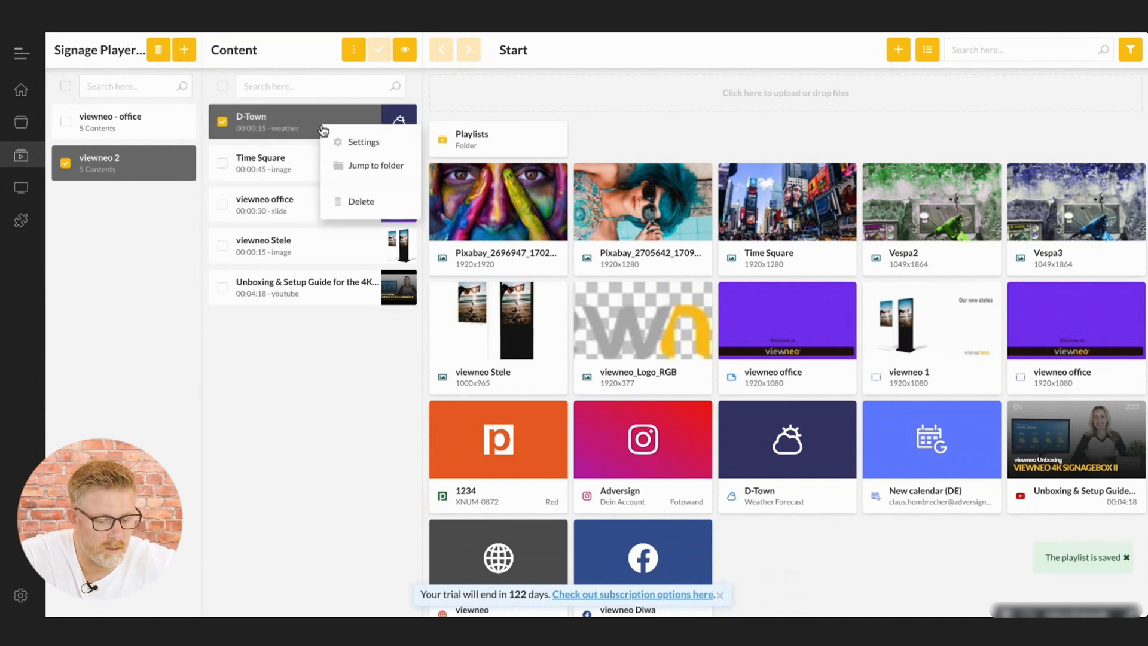
pyautogui.click(345, 141)
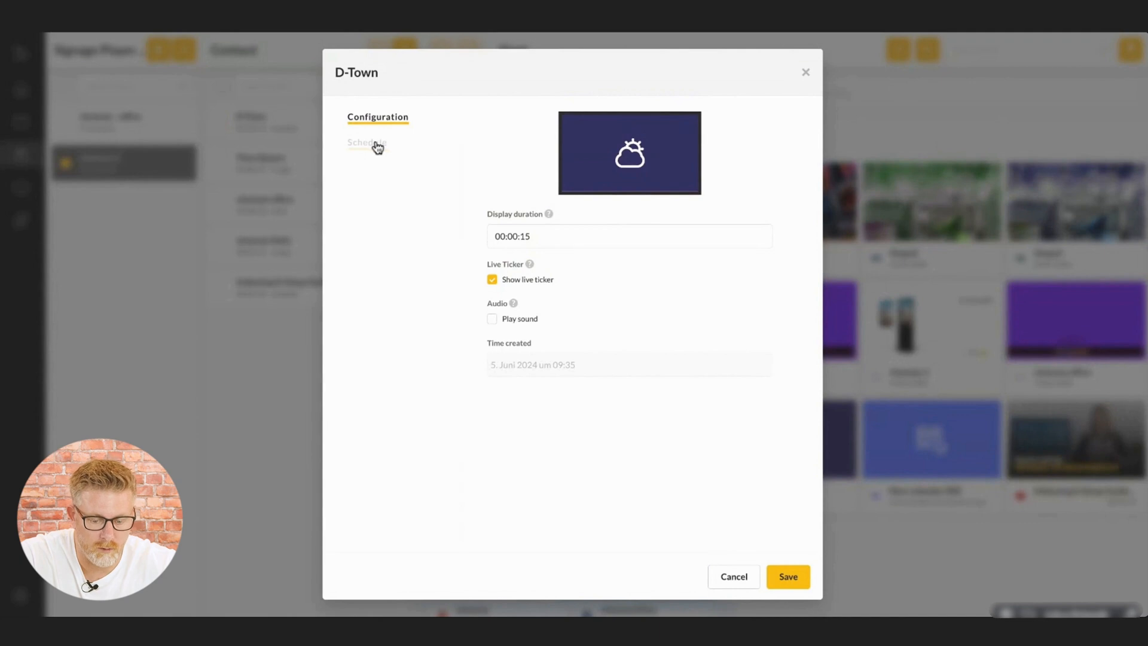
pyautogui.click(378, 145)
pyautogui.click(614, 146)
pyautogui.click(587, 174)
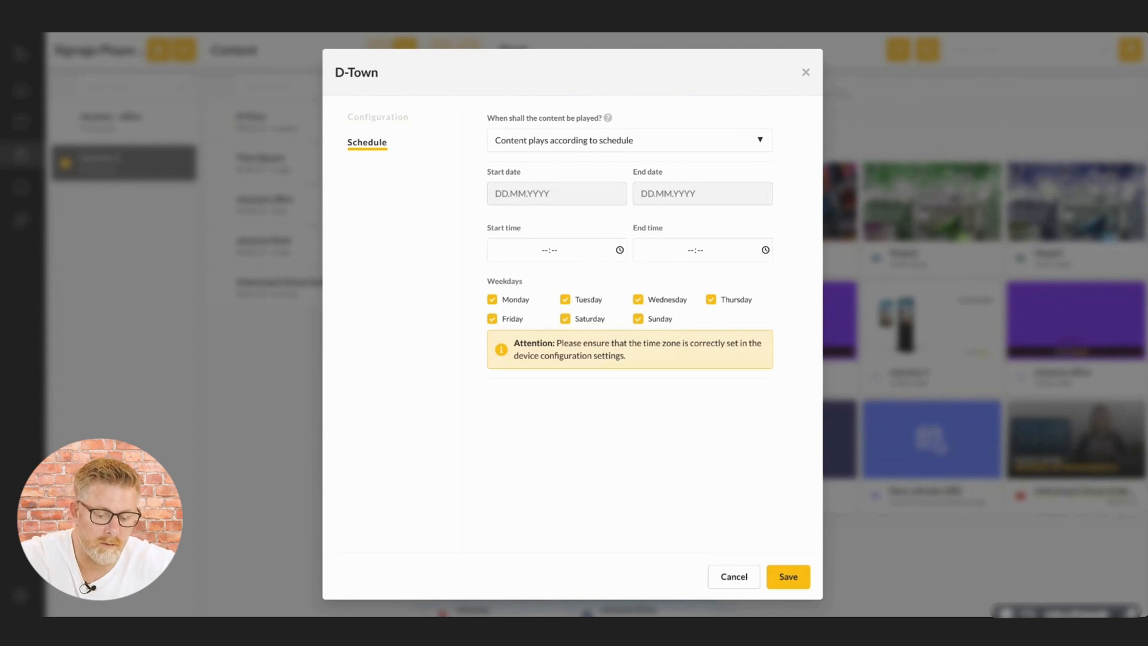
# Step: Exclude Tuesday, Thursday, Saturday and Sunday from D-Town's schedule, and include all four weekdays again
pyautogui.click(565, 299)
pyautogui.click(715, 302)
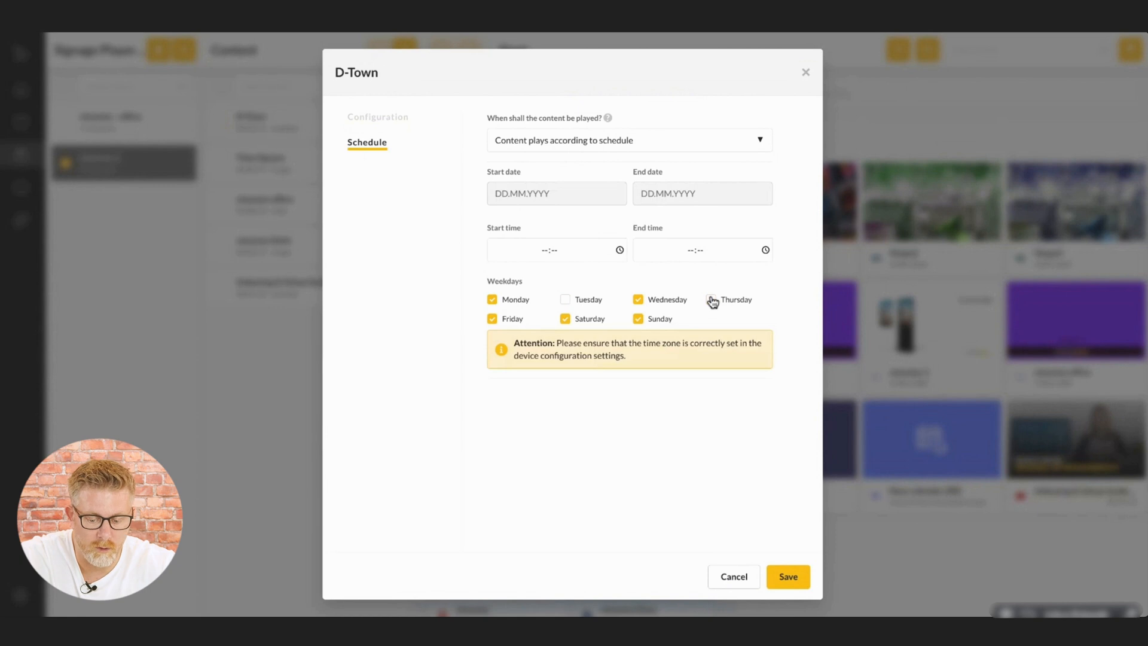
pyautogui.click(566, 319)
pyautogui.click(639, 320)
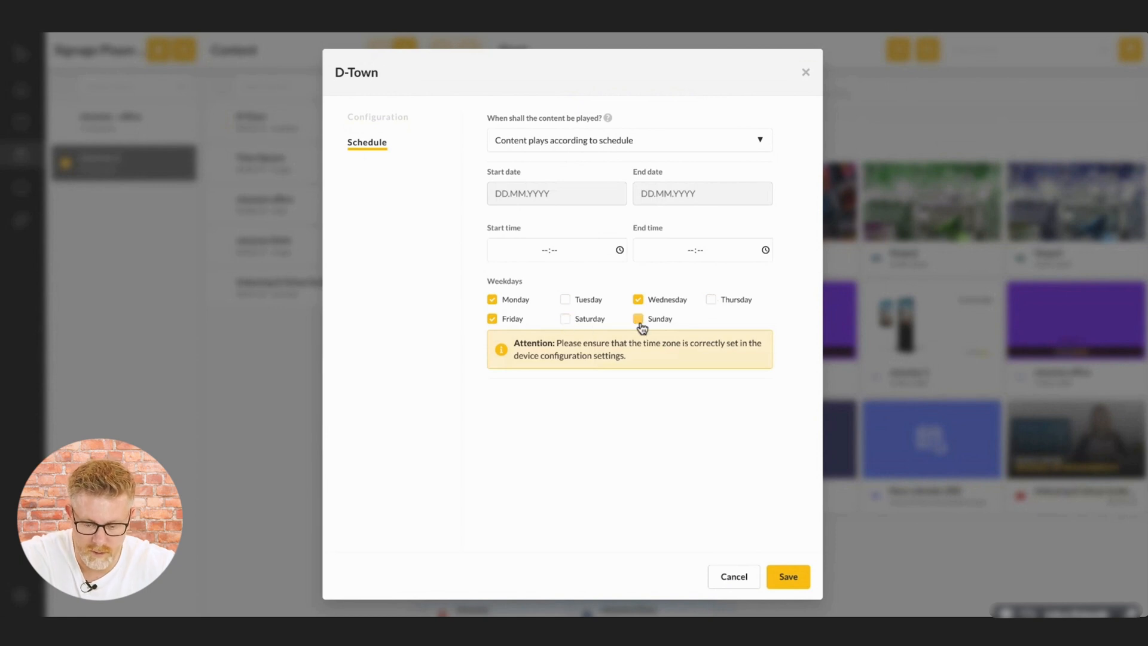
pyautogui.click(566, 300)
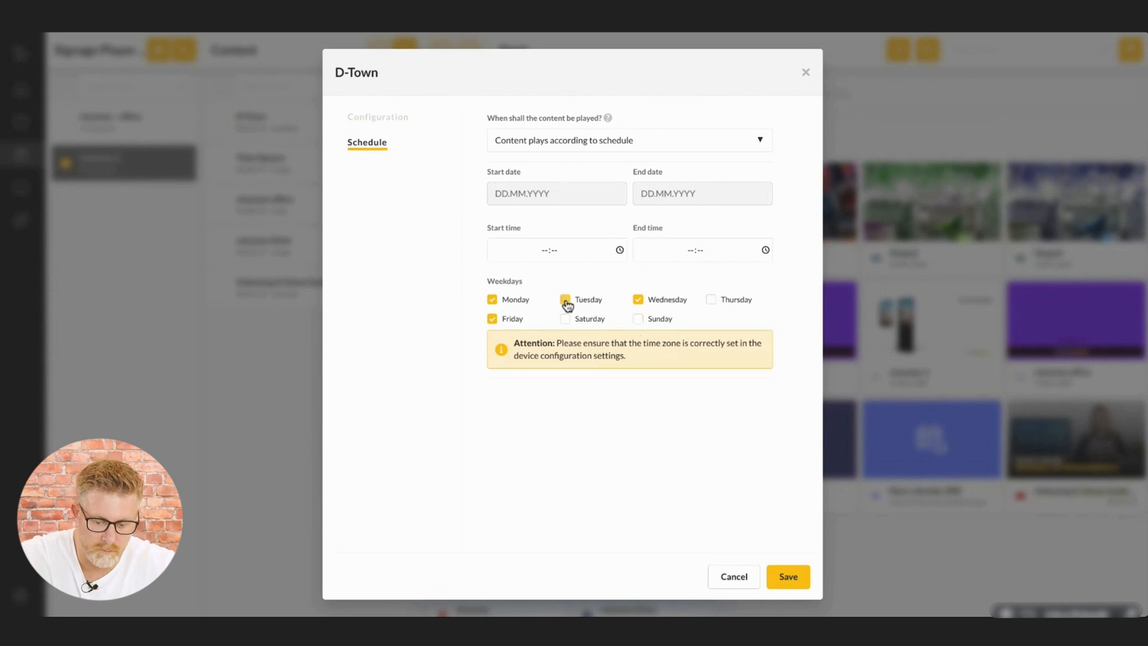
pyautogui.click(566, 319)
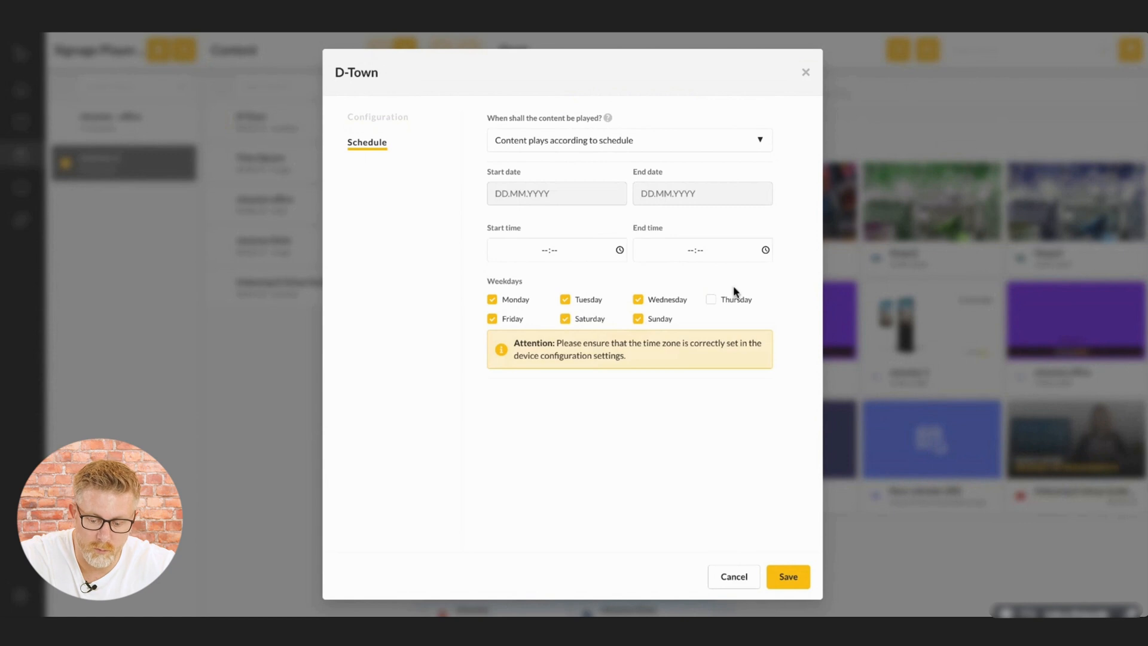
pyautogui.click(711, 299)
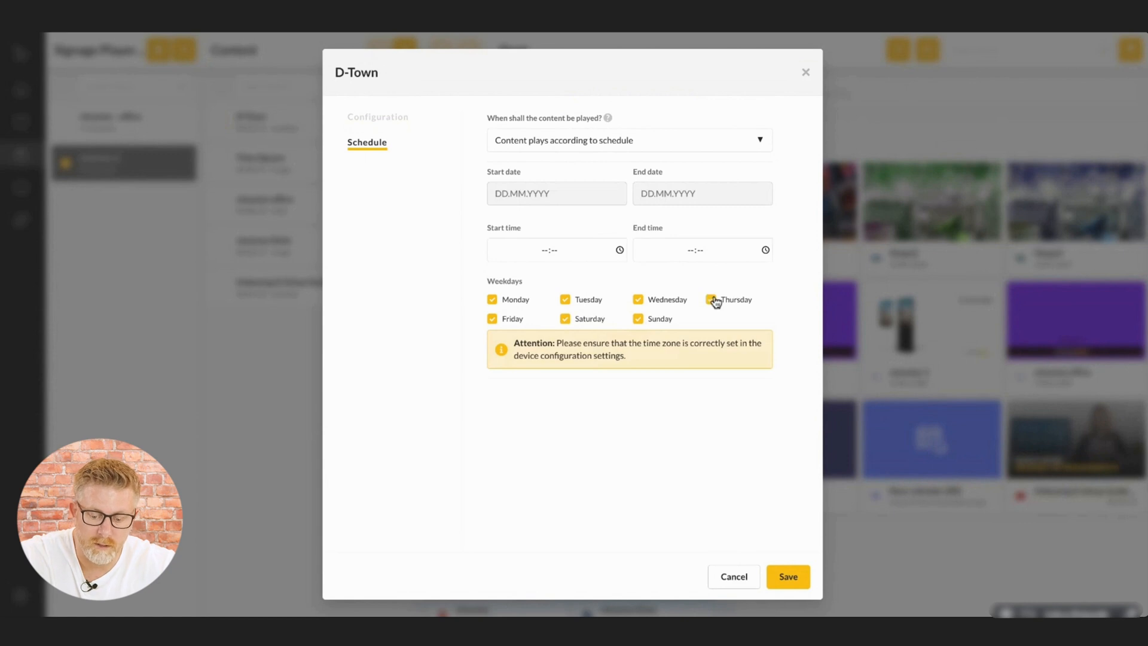
# Step: Try a playback window from 08:00 to 12:00 for D-Town and clear both times again
pyautogui.click(541, 250)
pyautogui.write('0800')
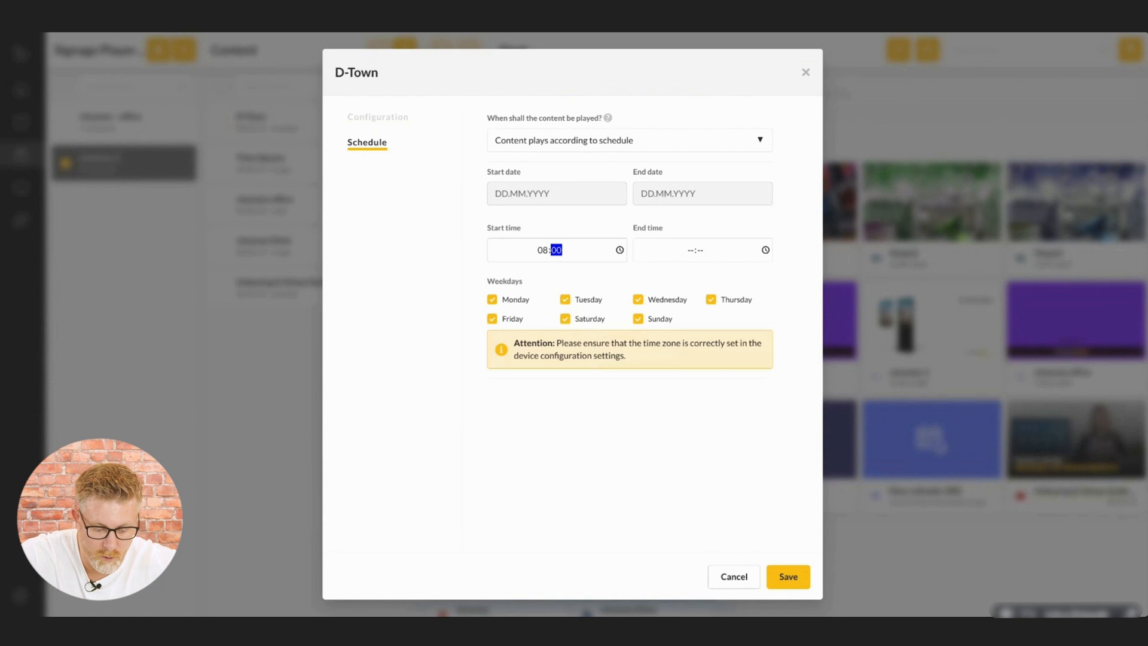
pyautogui.press('Tab')
pyautogui.press('Tab')
pyautogui.write('1200')
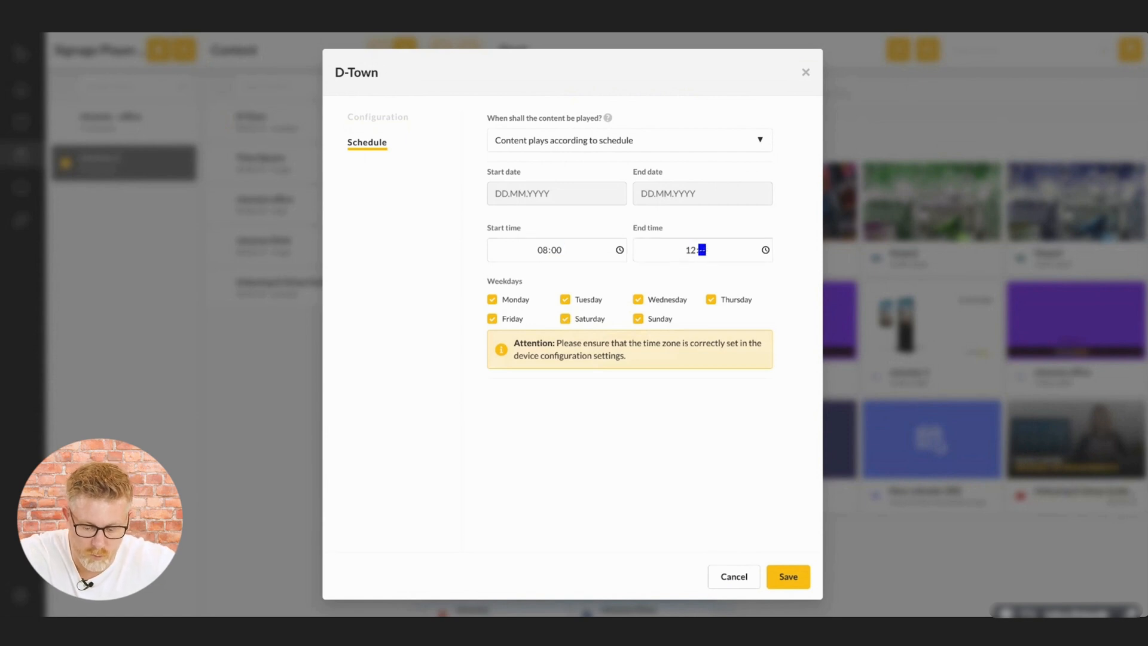
pyautogui.press('BackSpace')
pyautogui.press('BackSpace')
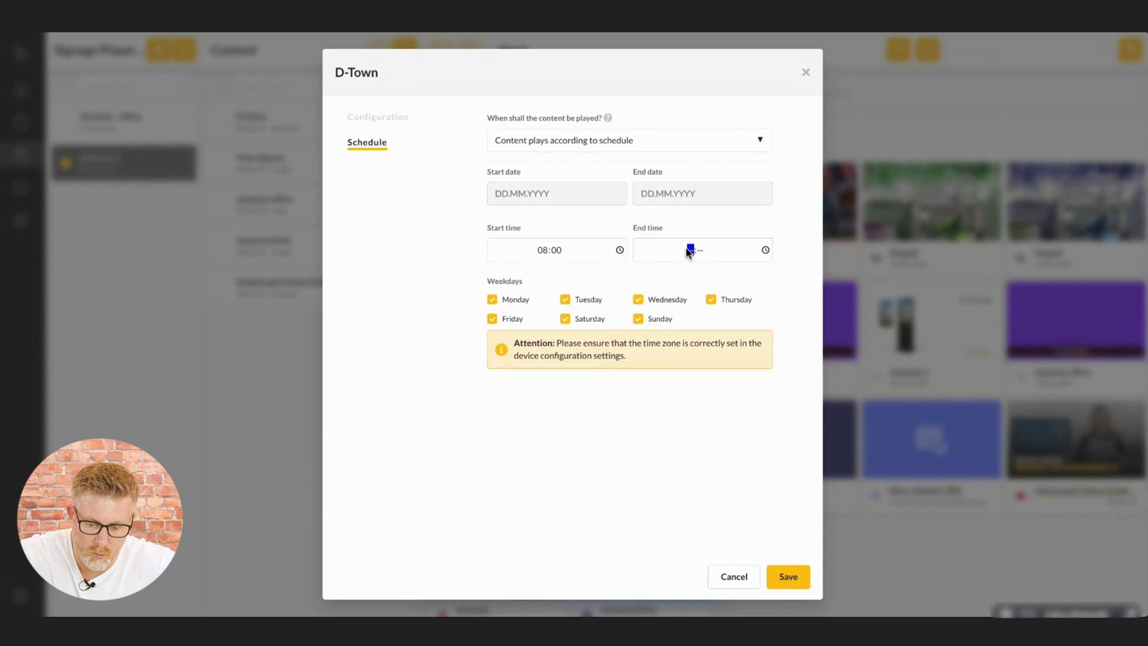
pyautogui.click(556, 250)
pyautogui.press('BackSpace')
pyautogui.press('BackSpace')
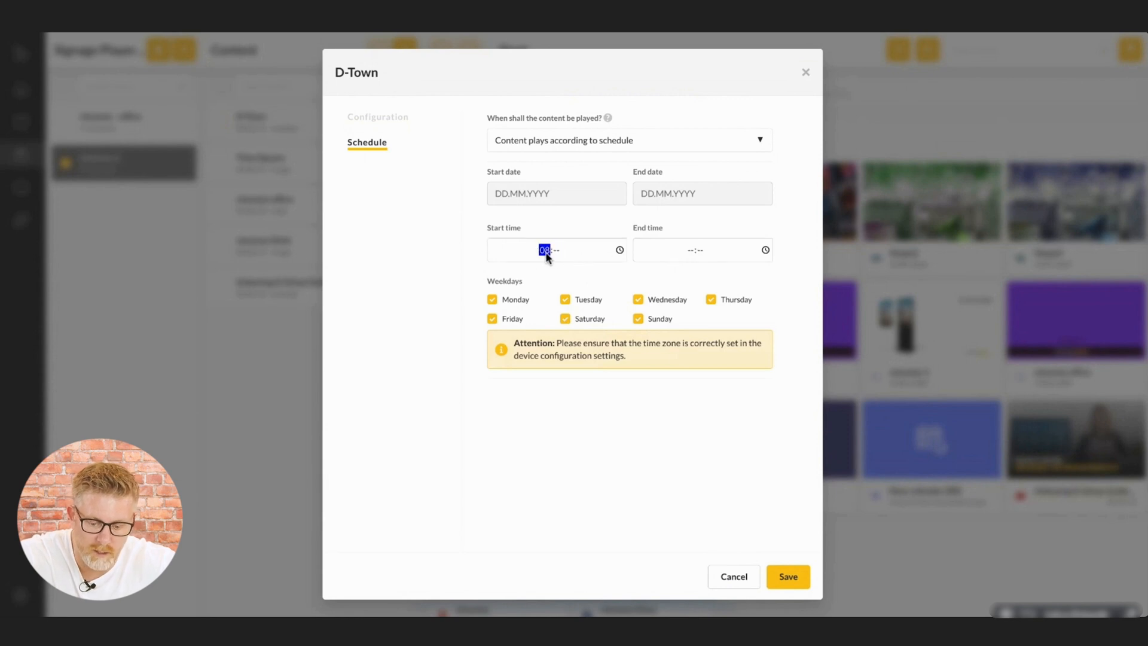
# Step: Try a D-Town schedule from 05.06.2024 to 12.06.2024 with "Remove entry after expiration", and close the settings without saving
pyautogui.click(583, 193)
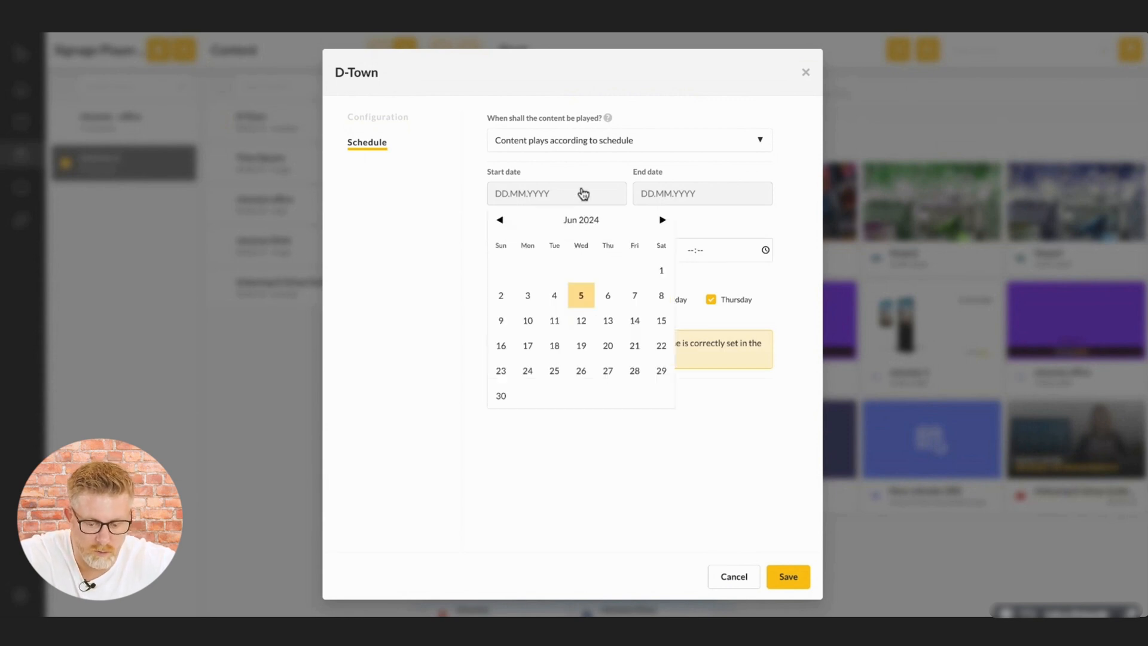
pyautogui.click(580, 295)
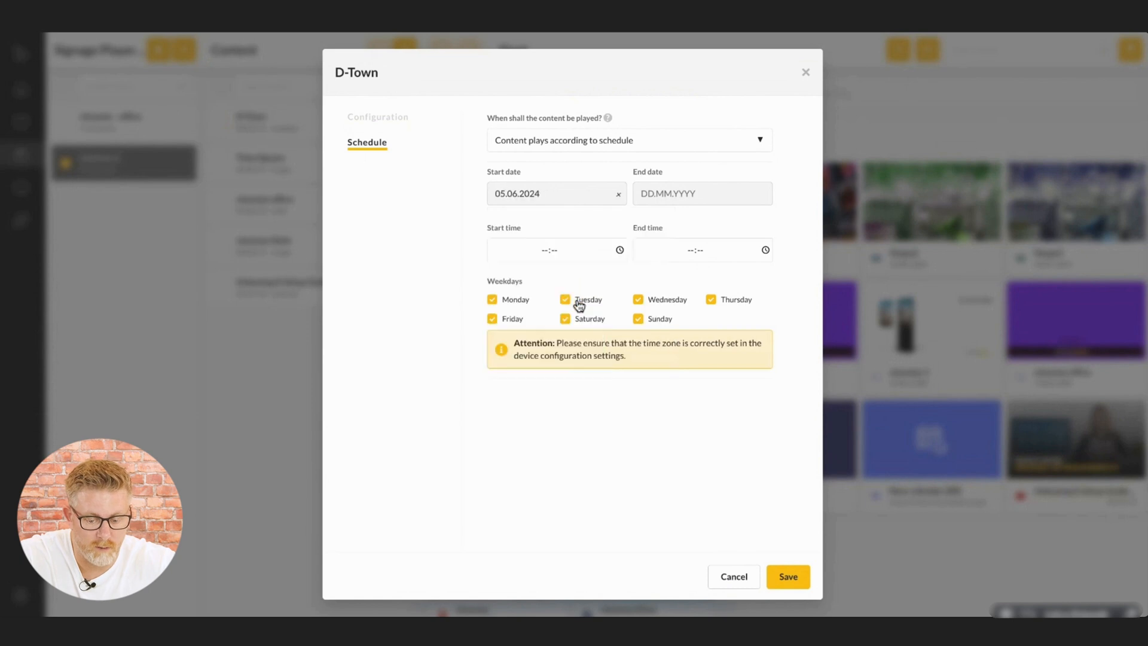
pyautogui.click(701, 202)
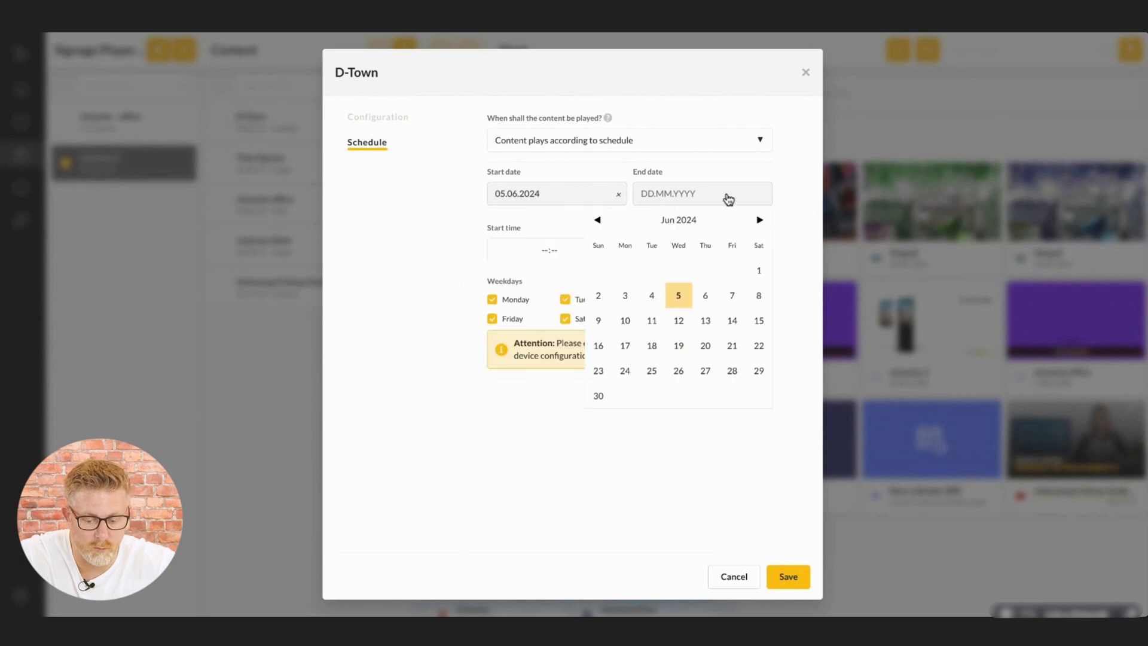
pyautogui.click(682, 322)
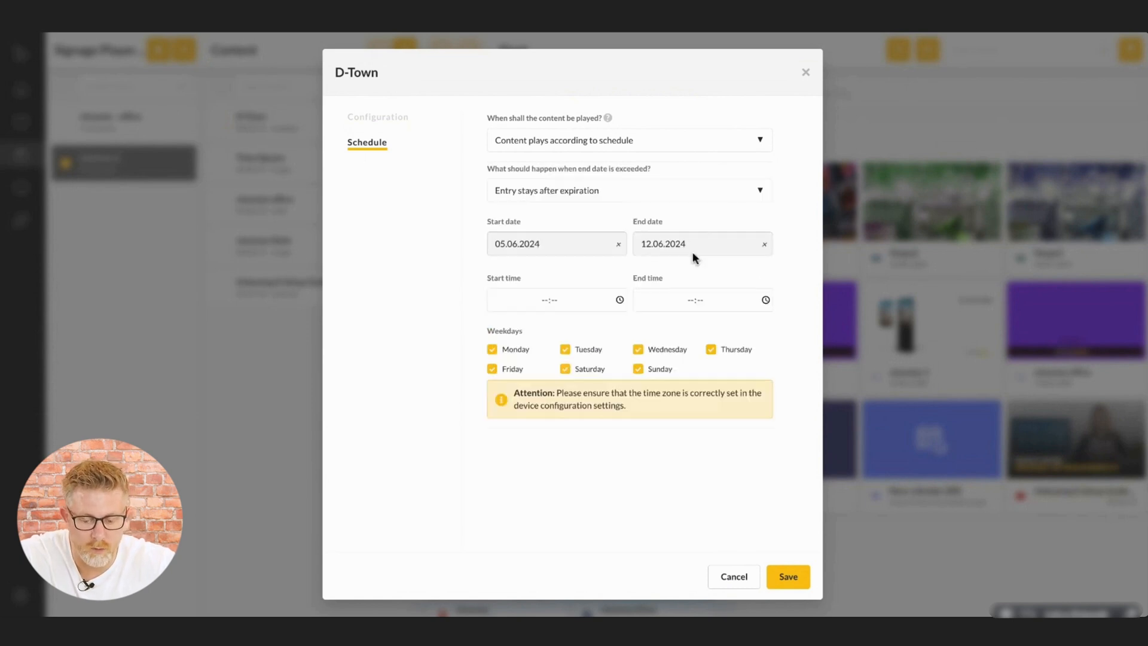
pyautogui.click(708, 191)
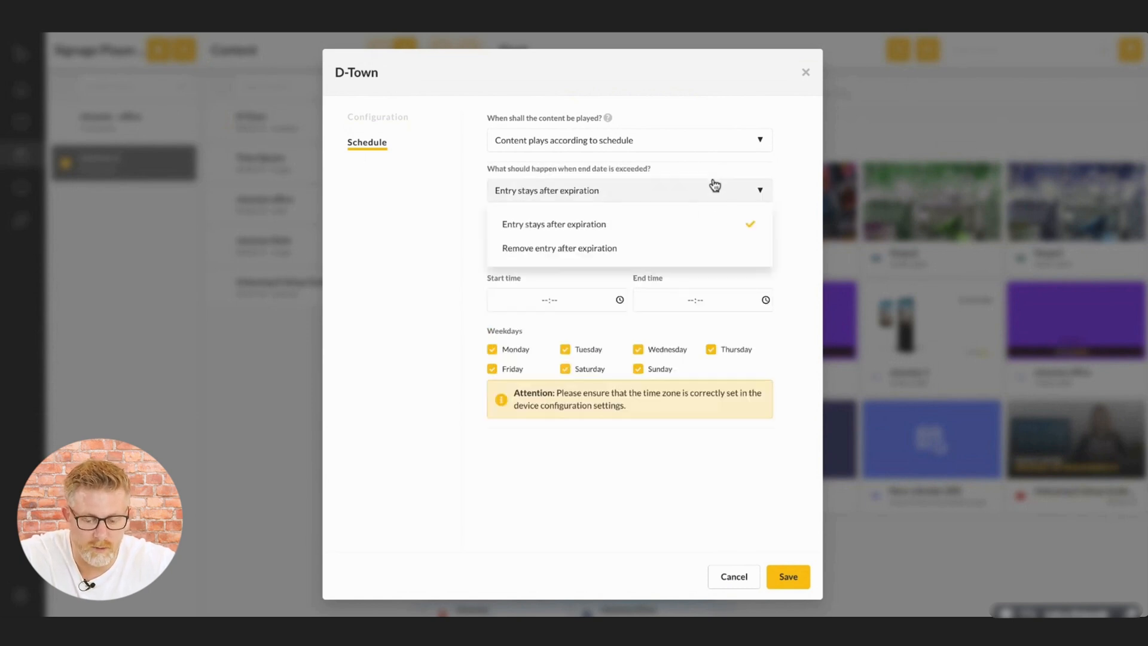
pyautogui.click(619, 248)
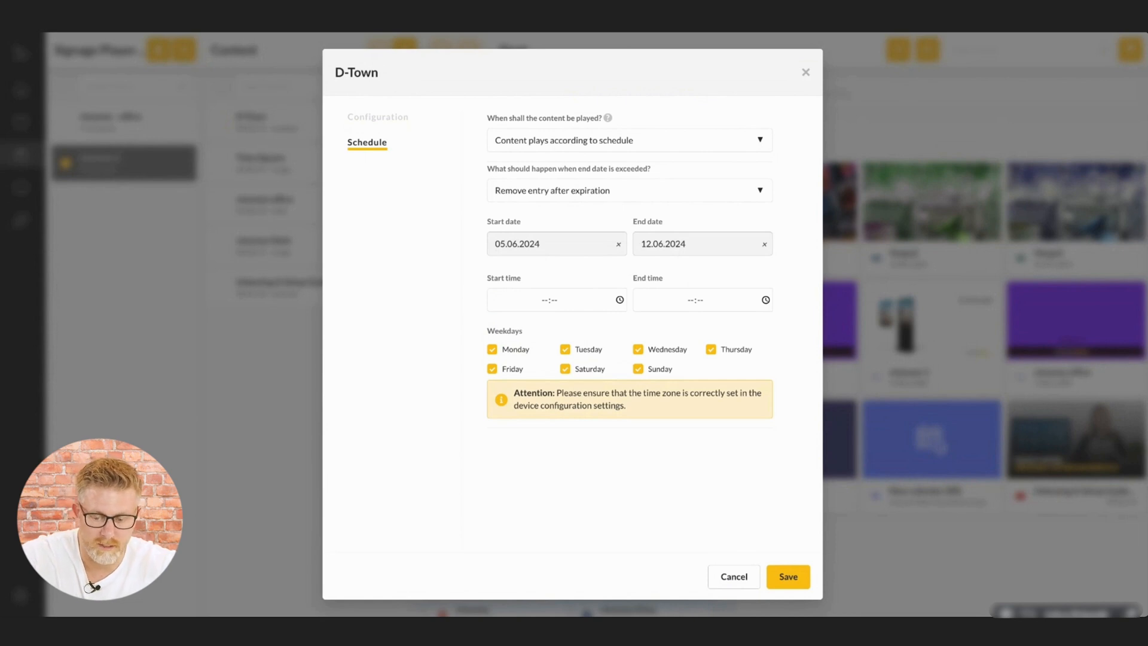
pyautogui.click(806, 73)
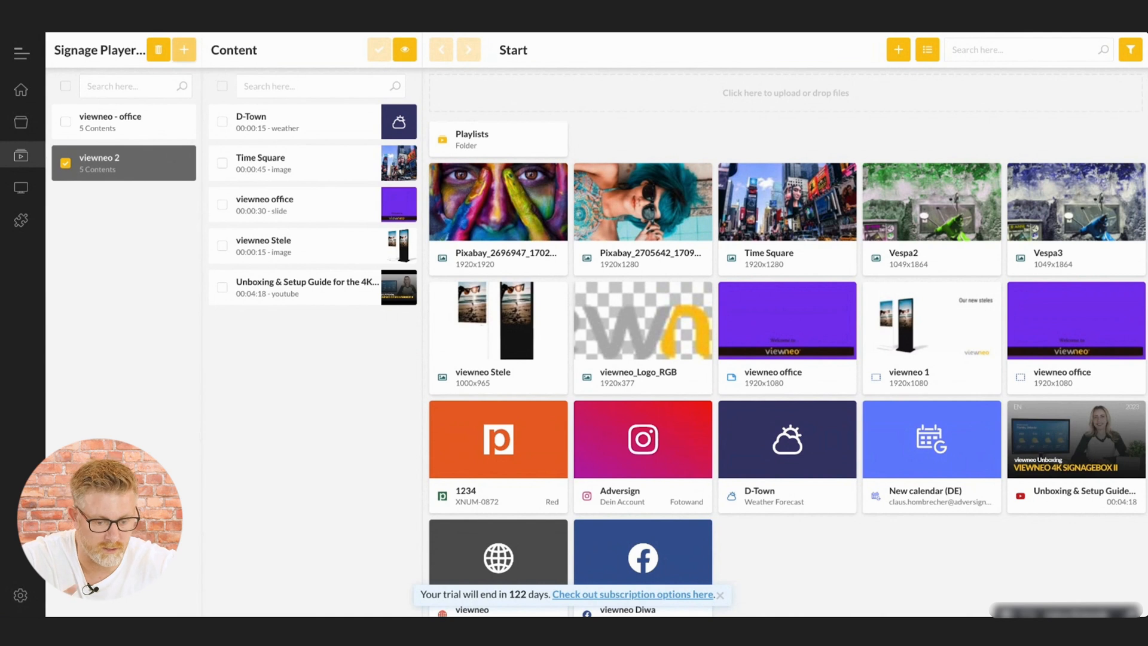
# Step: Create a new playlist named viewneo 3
pyautogui.write('v')
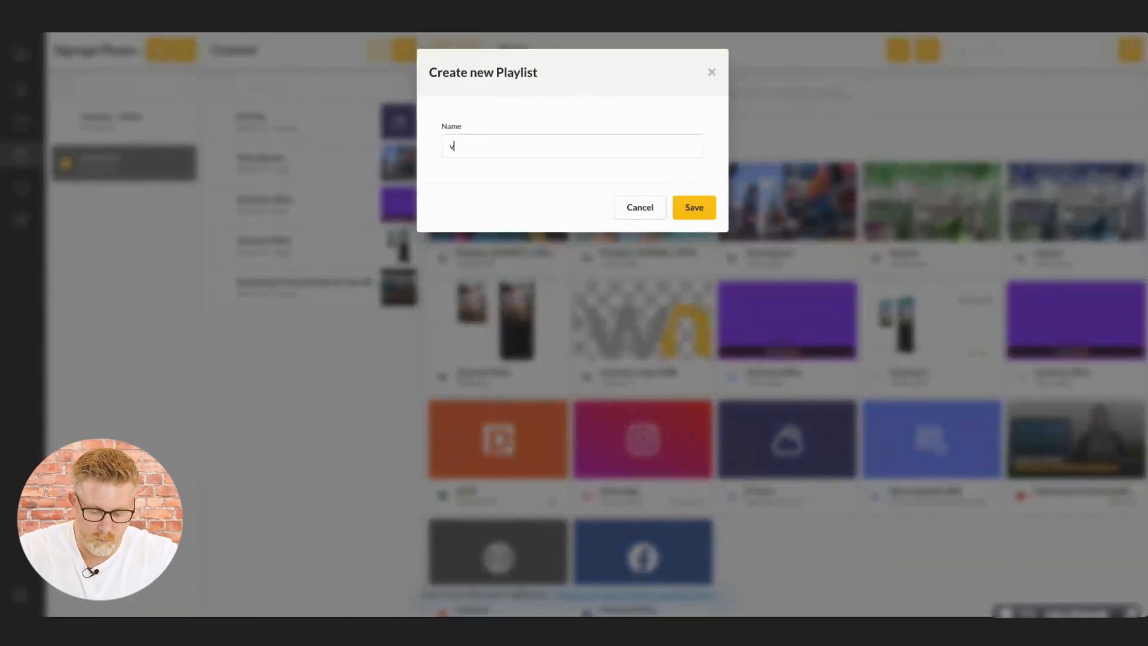
pyautogui.write('iewneo 3')
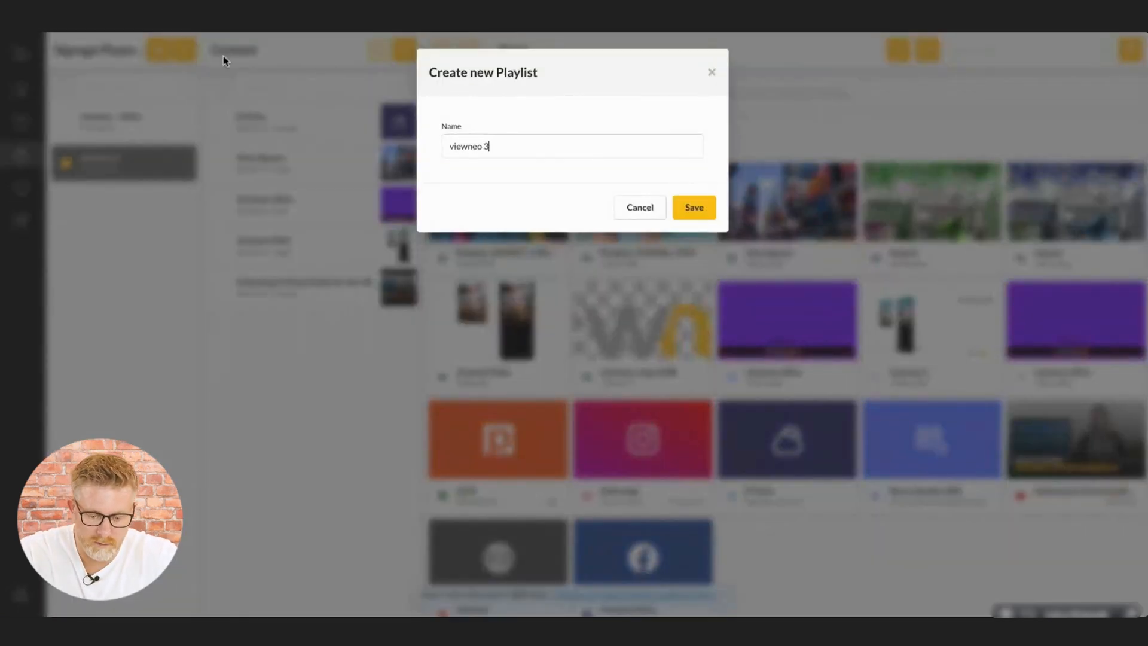
pyautogui.click(693, 208)
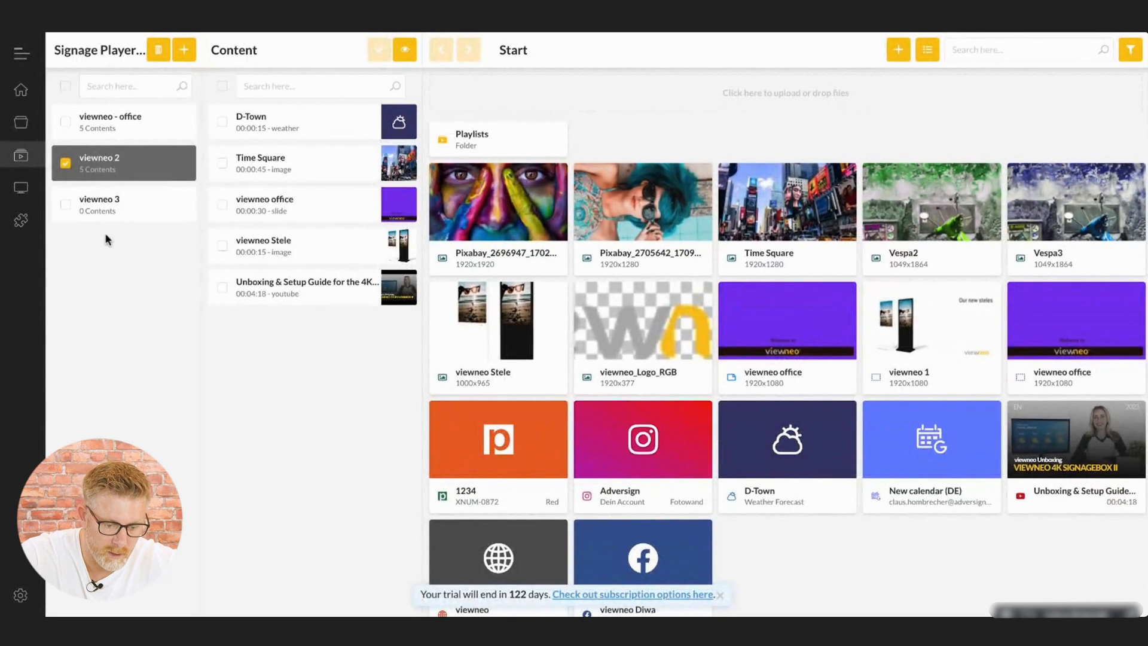
pyautogui.click(126, 217)
pyautogui.moveTo(442, 191); pyautogui.dragTo(379, 187)
pyautogui.moveTo(587, 197); pyautogui.dragTo(379, 207)
pyautogui.moveTo(787, 204); pyautogui.dragTo(353, 218)
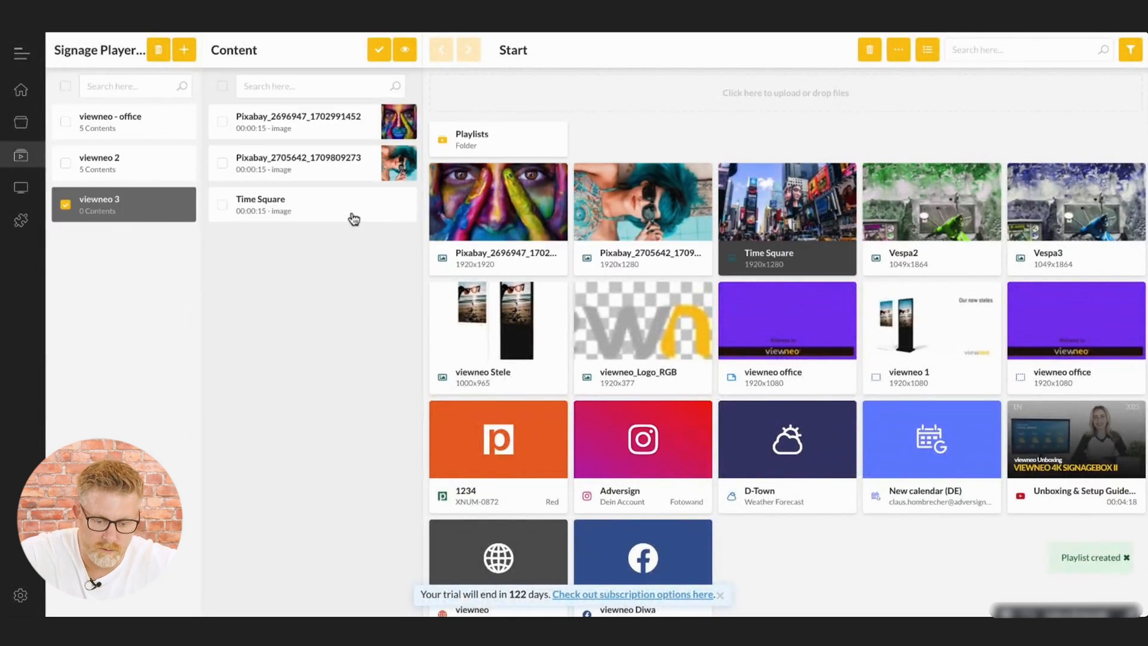
pyautogui.click(384, 47)
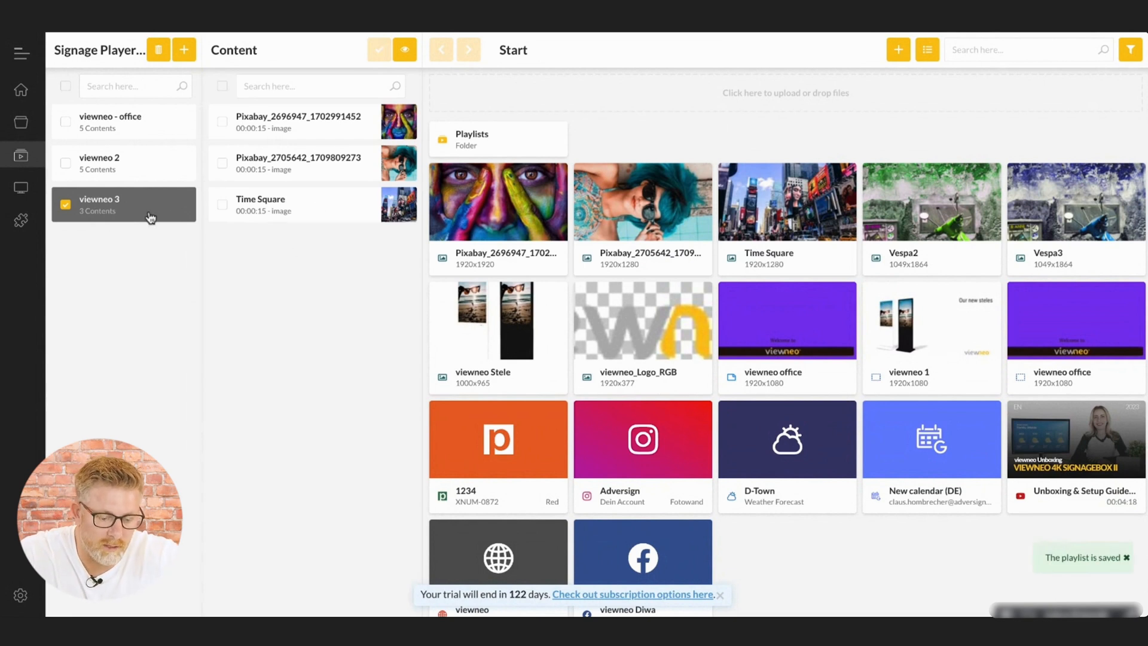
# Step: Compare the contents of the playlists viewneo - office, viewneo 2 and viewneo 3
pyautogui.click(147, 173)
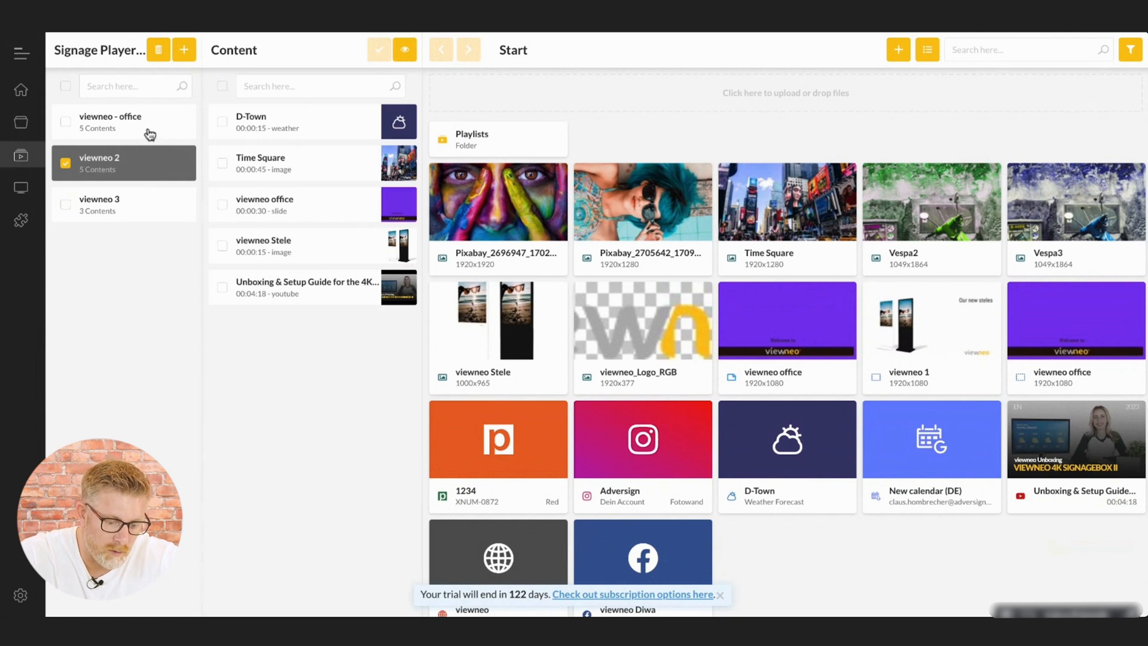
pyautogui.click(150, 134)
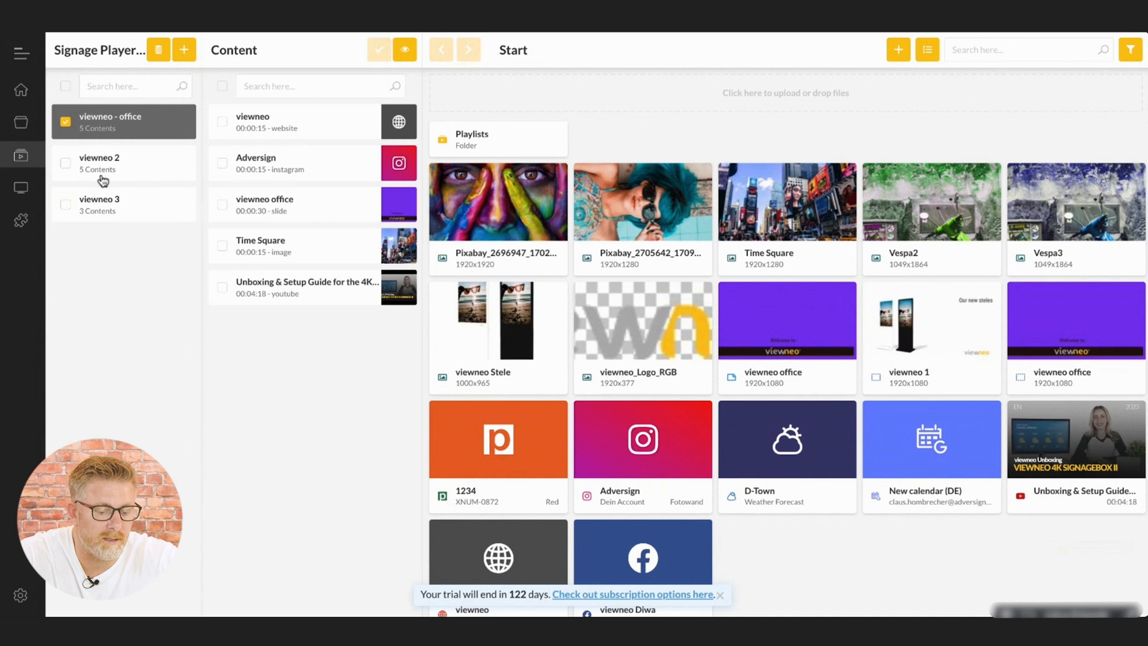
pyautogui.click(131, 173)
pyautogui.click(128, 209)
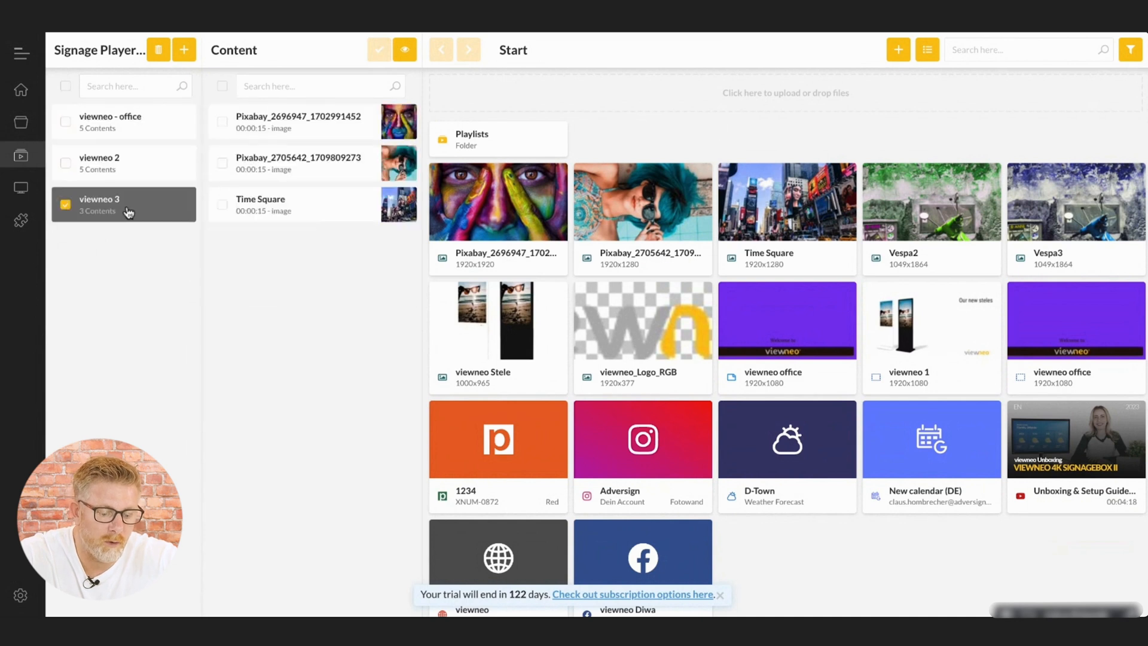
pyautogui.click(142, 174)
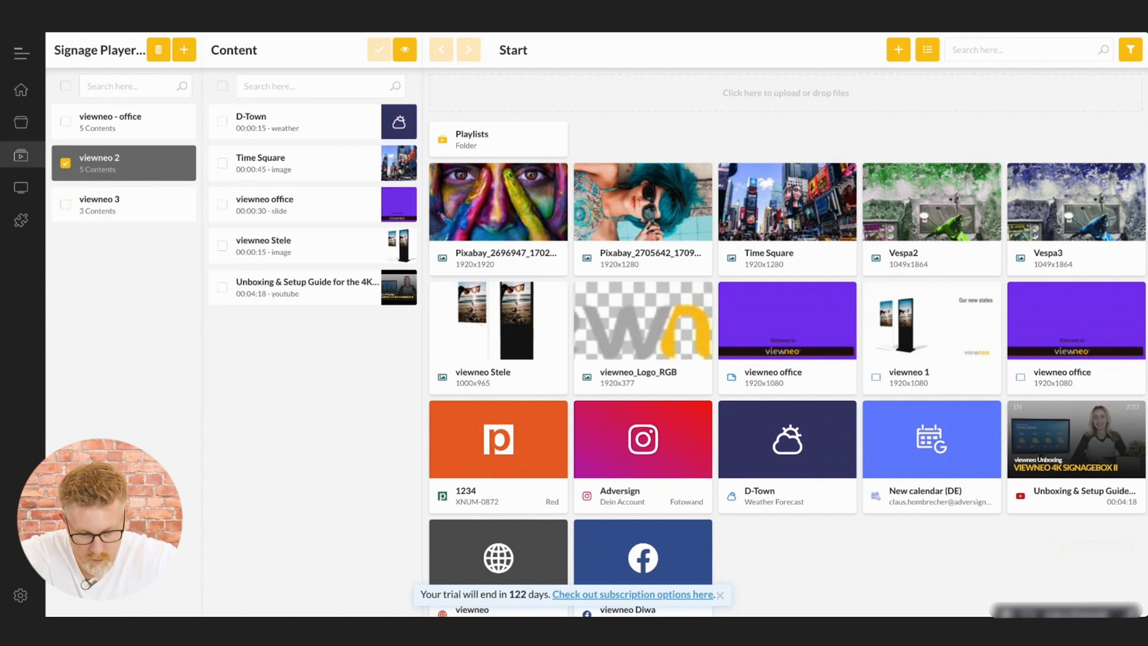
pyautogui.click(141, 207)
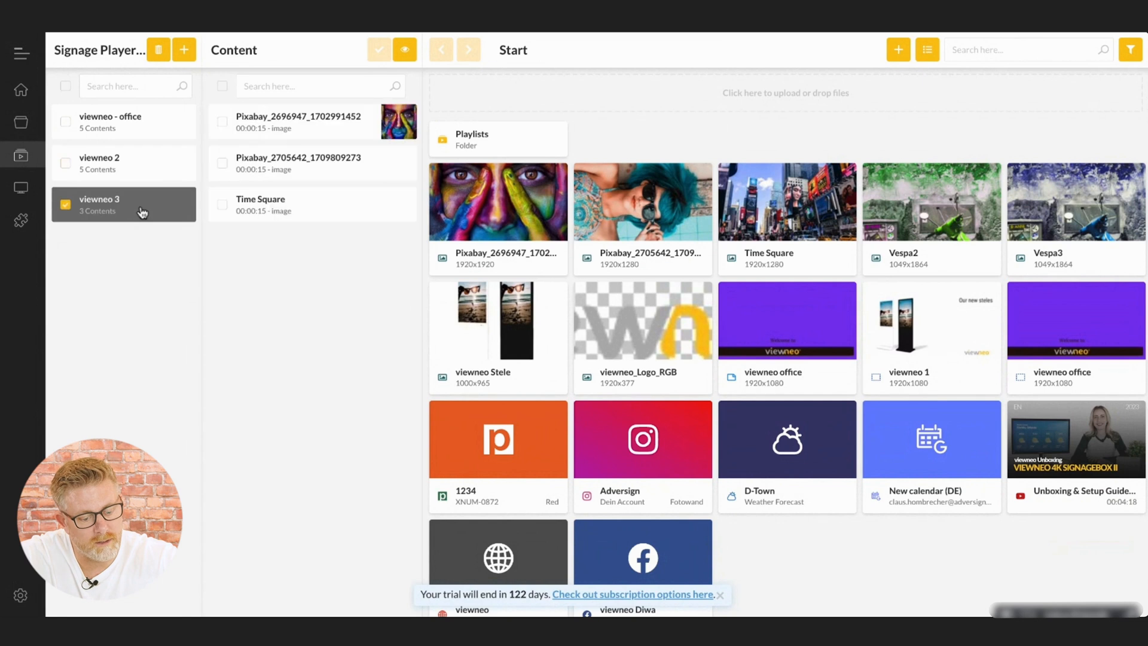
# Step: Add the viewneo - office playlist as the last entry of the viewneo 2 playlist and save it
pyautogui.click(139, 171)
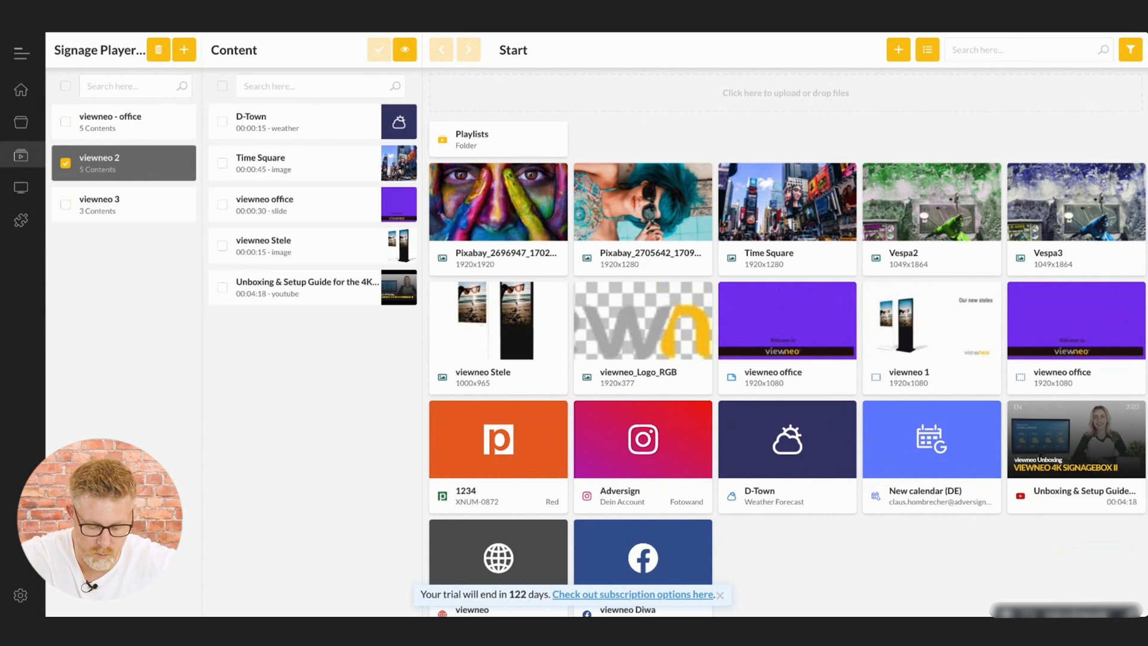
pyautogui.moveTo(108, 122); pyautogui.dragTo(257, 353)
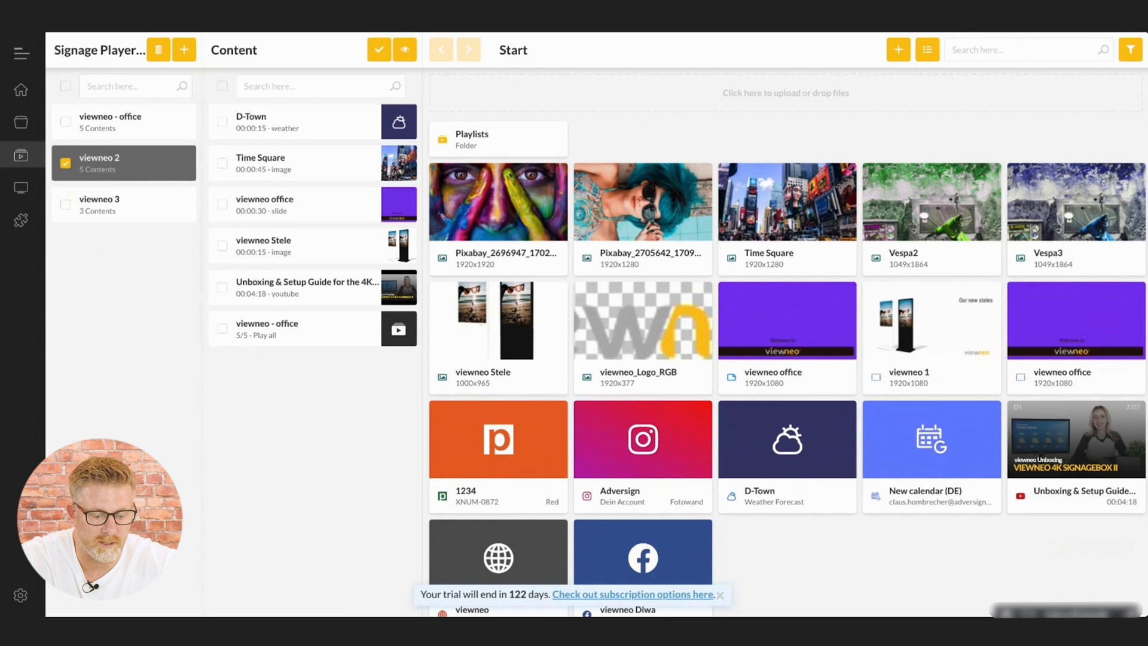
pyautogui.click(378, 52)
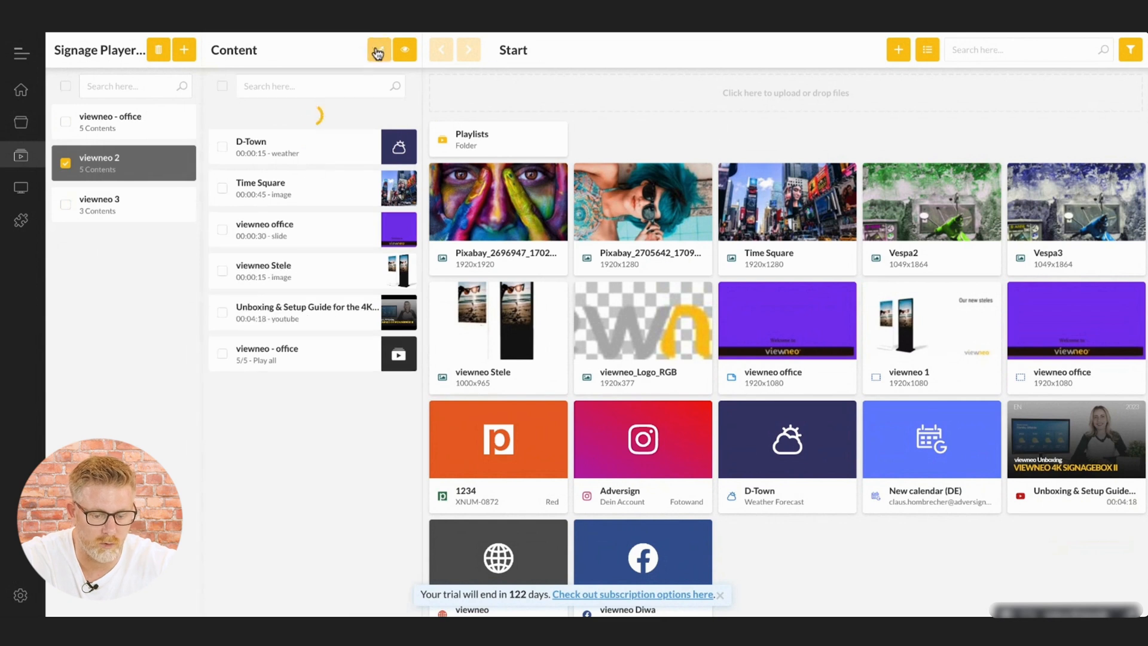
# Step: Add the viewneo - office playlist as the last entry of the viewneo 3 playlist and save it
pyautogui.click(141, 198)
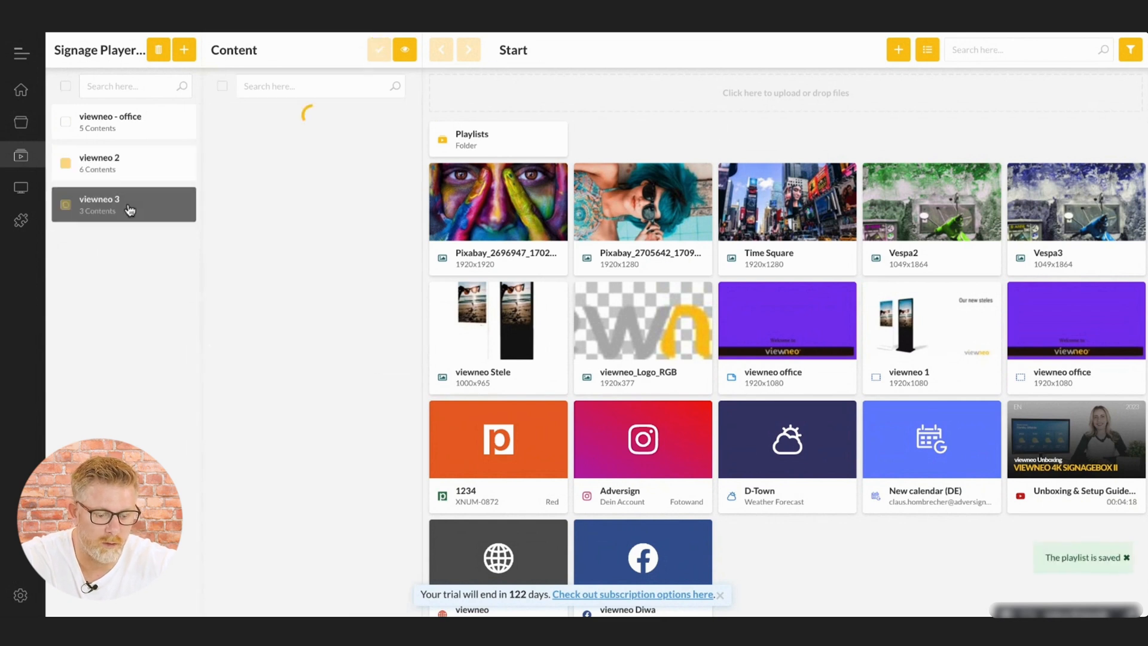
pyautogui.moveTo(118, 121); pyautogui.dragTo(255, 296)
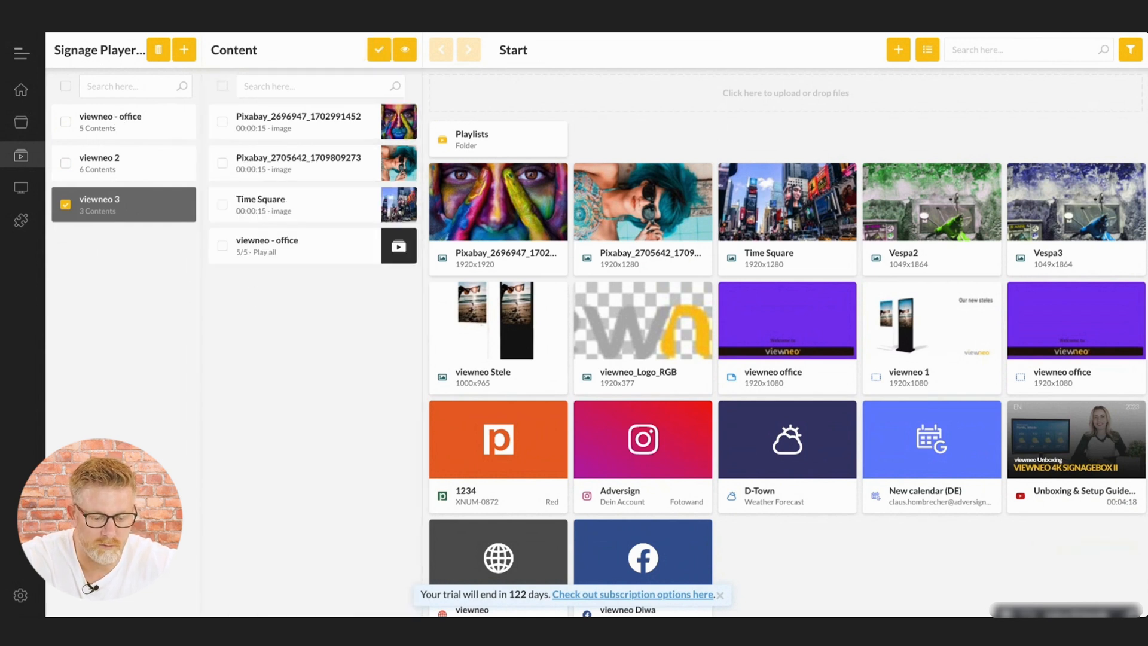
pyautogui.click(378, 55)
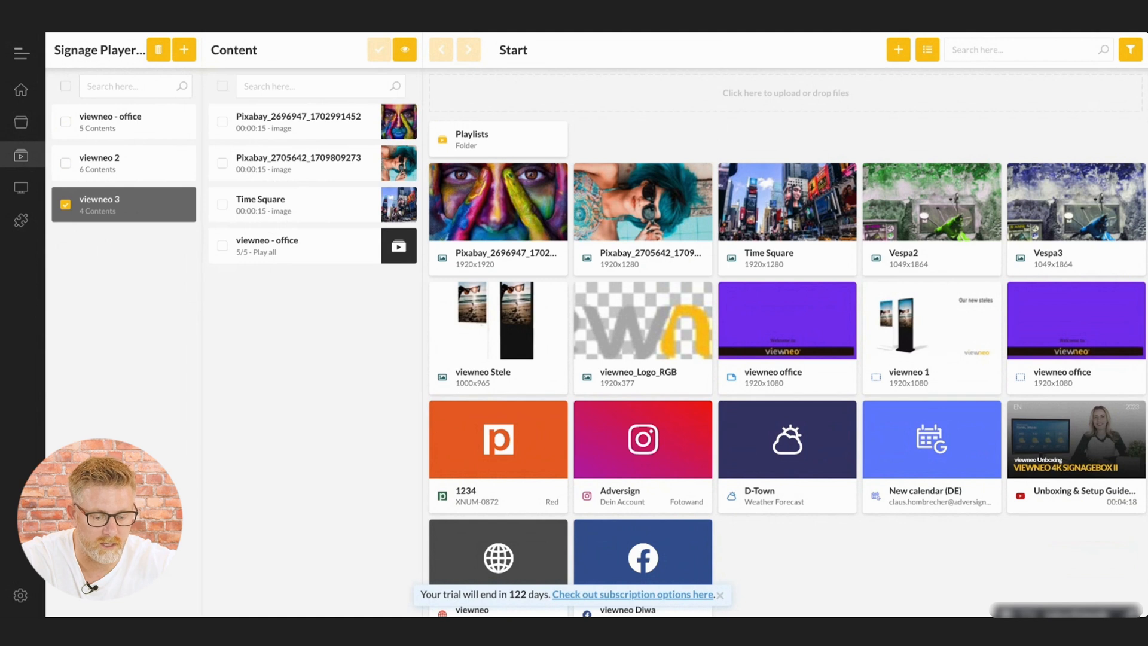
pyautogui.click(149, 134)
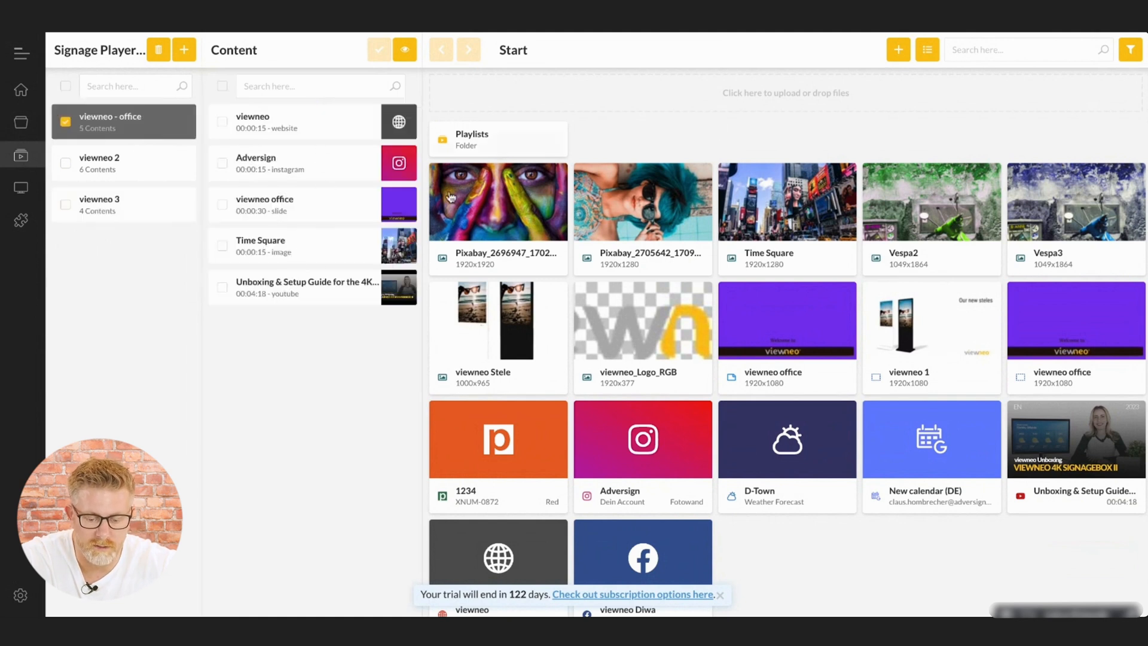
pyautogui.moveTo(485, 205); pyautogui.dragTo(334, 198)
pyautogui.moveTo(470, 200); pyautogui.dragTo(319, 206)
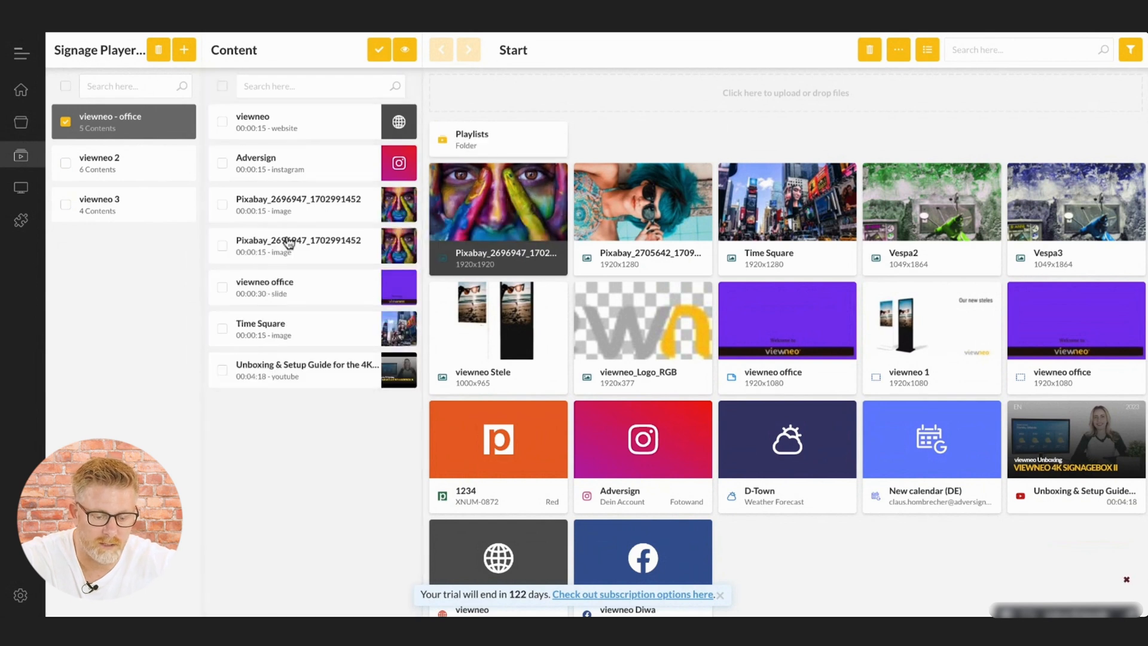
pyautogui.click(379, 55)
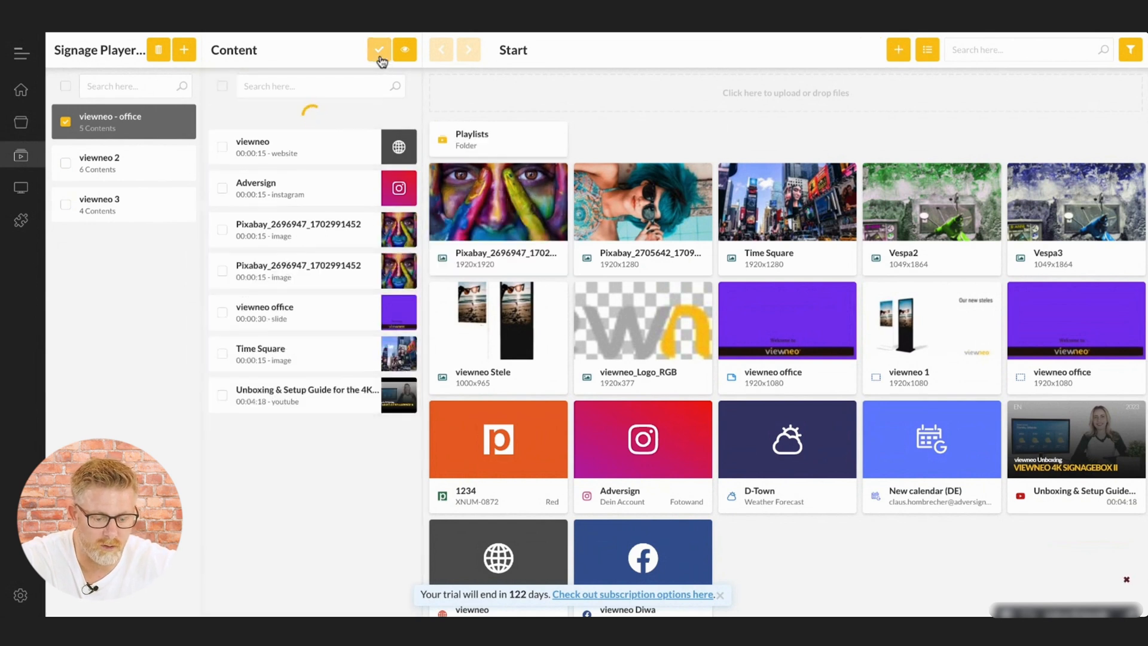
pyautogui.click(139, 173)
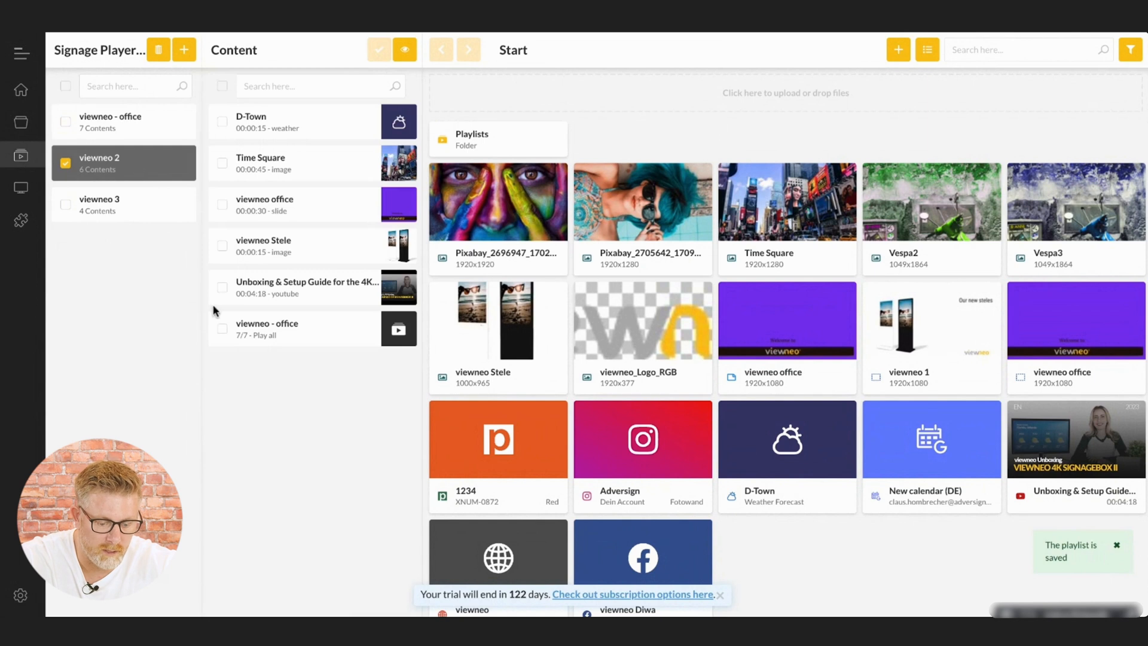
# Step: Set the nested viewneo - office entry in the viewneo 3 playlist to play according to schedule
pyautogui.click(128, 205)
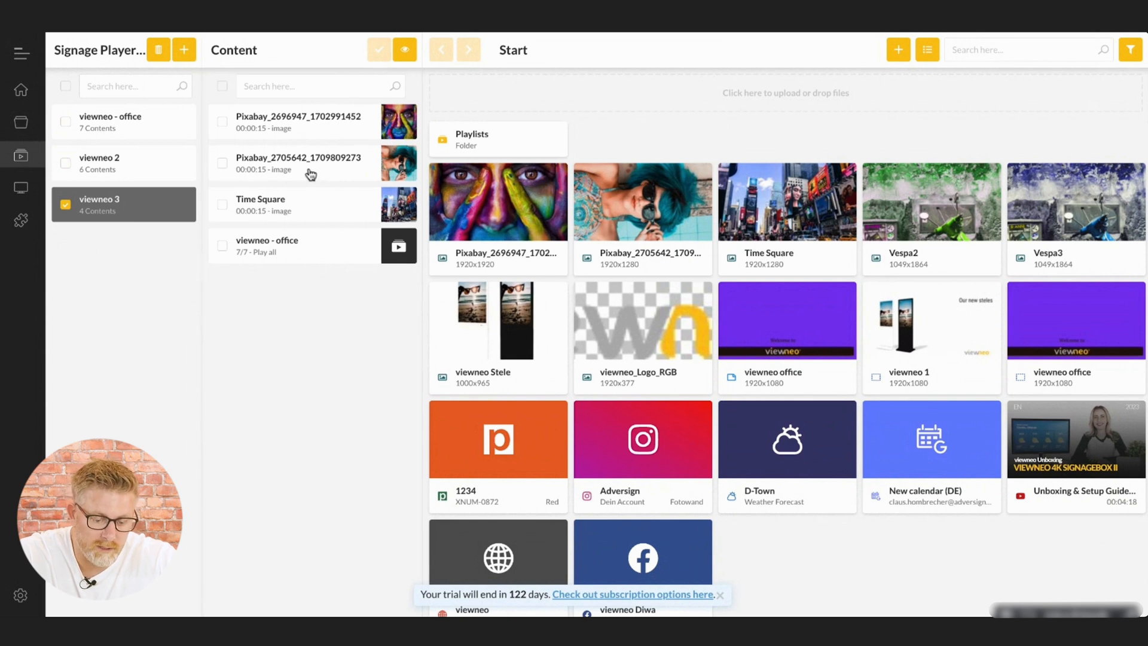
pyautogui.click(314, 249)
pyautogui.rightClick(314, 248)
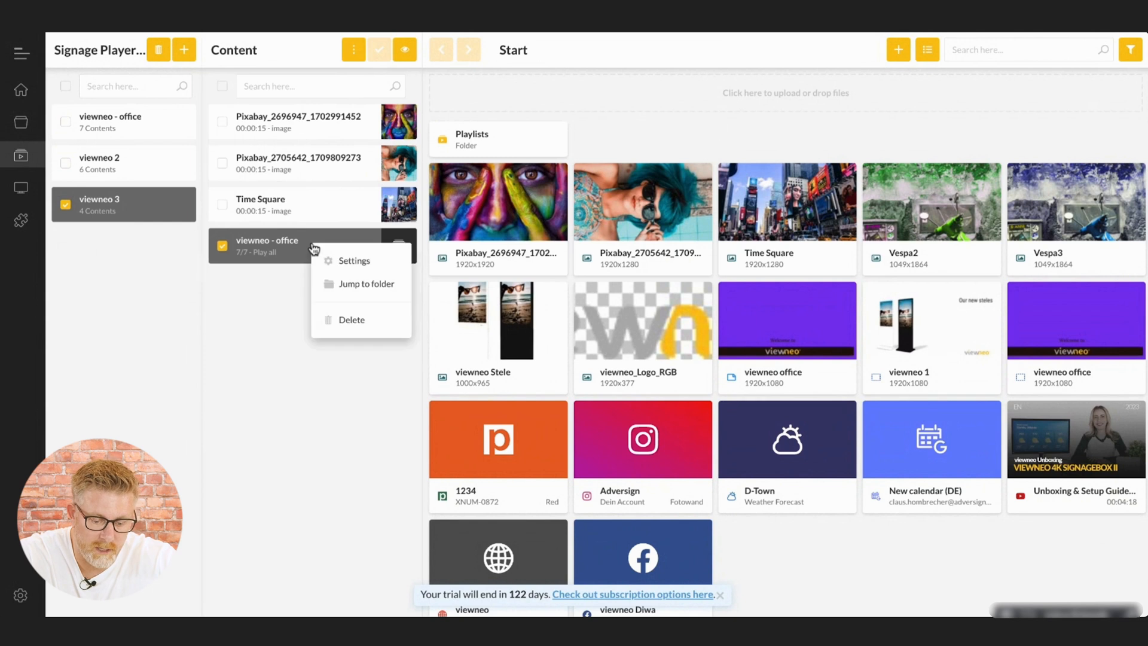
pyautogui.click(374, 258)
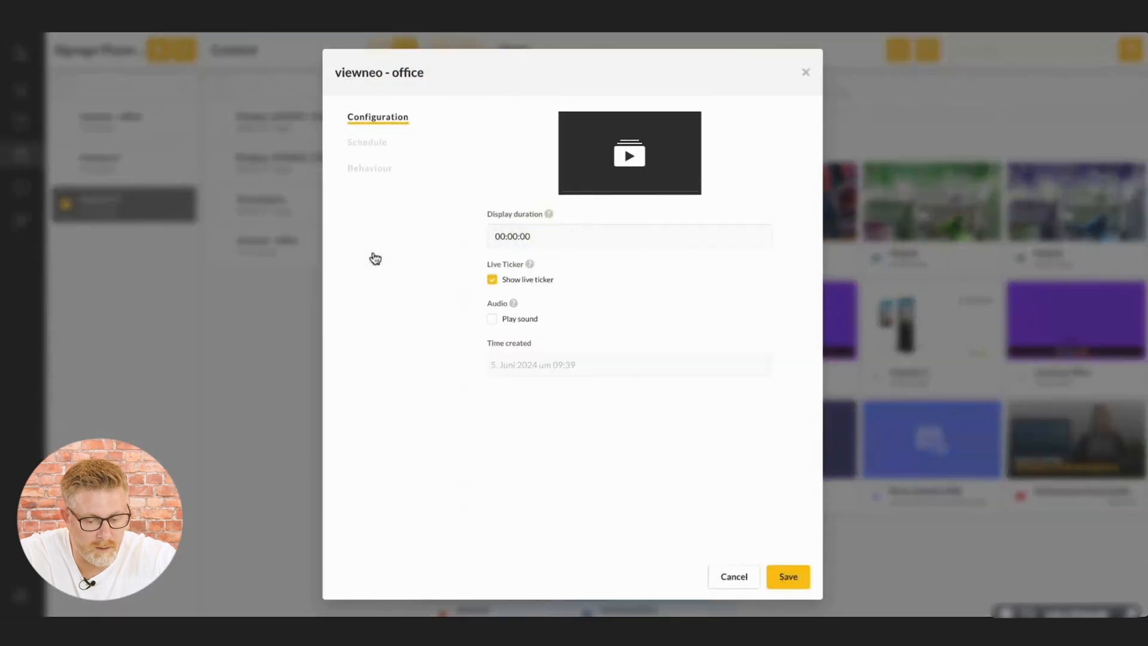
pyautogui.click(375, 145)
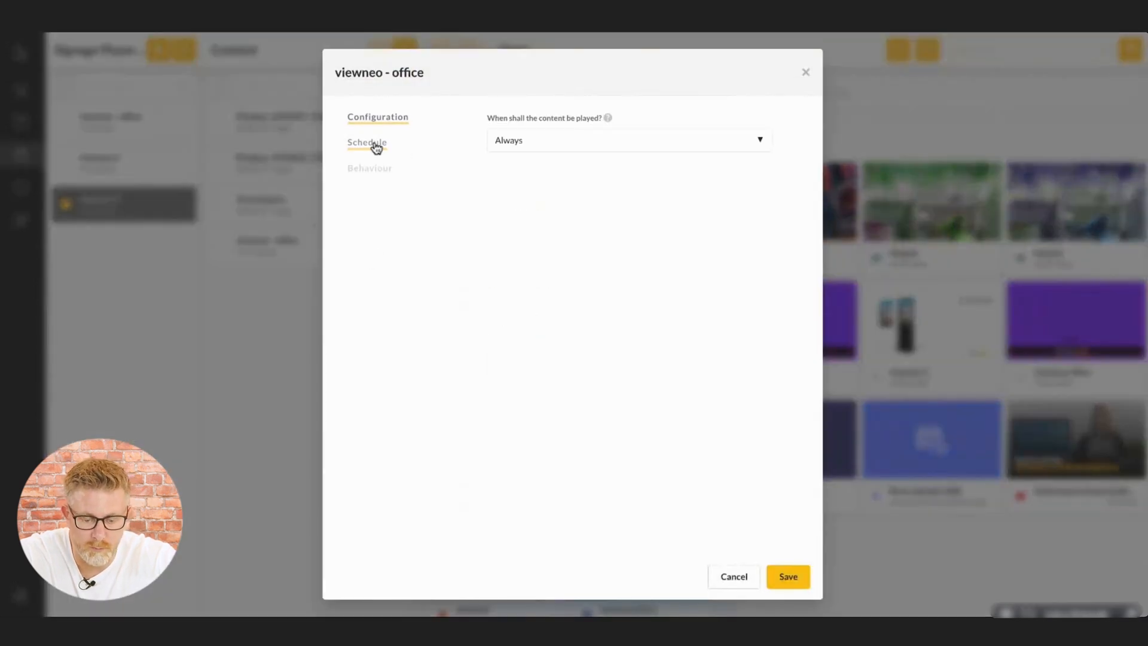
pyautogui.click(554, 143)
pyautogui.click(611, 180)
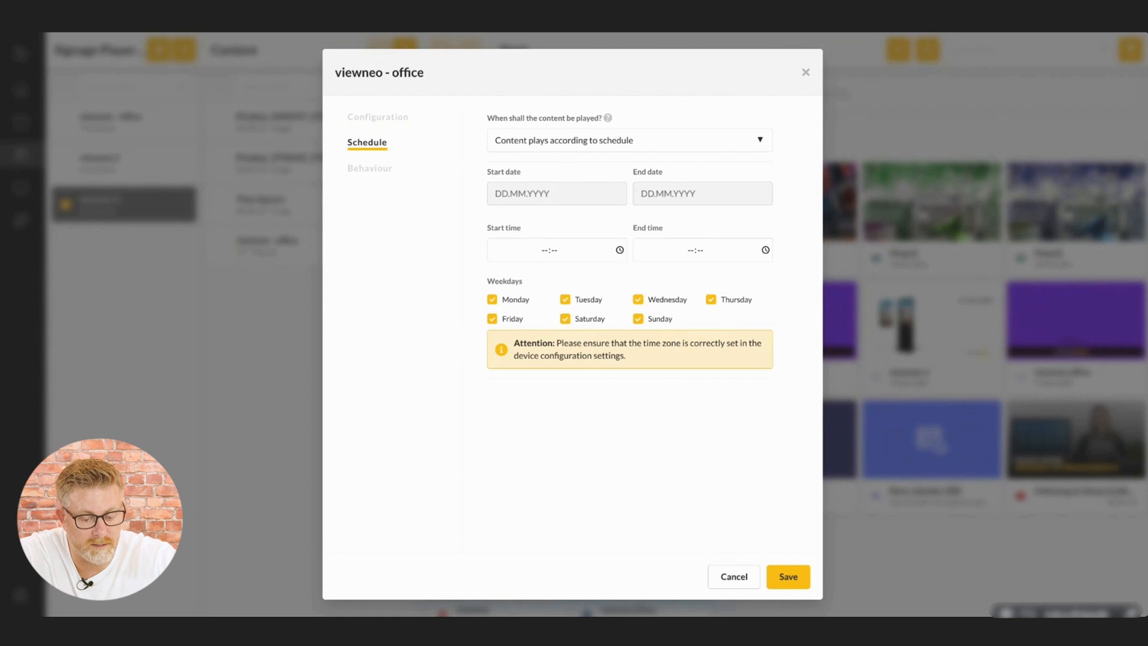
# Step: Set the nested entry's behaviour to Consecutive with 1 entry per iteration, and save the entry settings and the viewneo 3 playlist
pyautogui.click(369, 173)
pyautogui.click(604, 149)
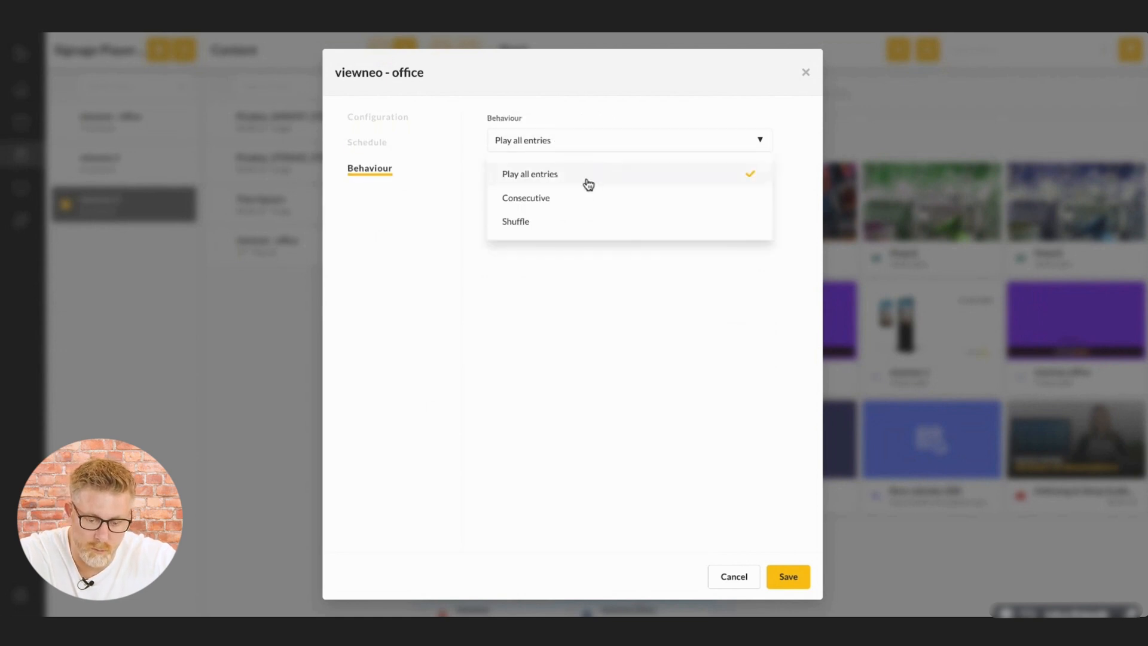
pyautogui.click(583, 199)
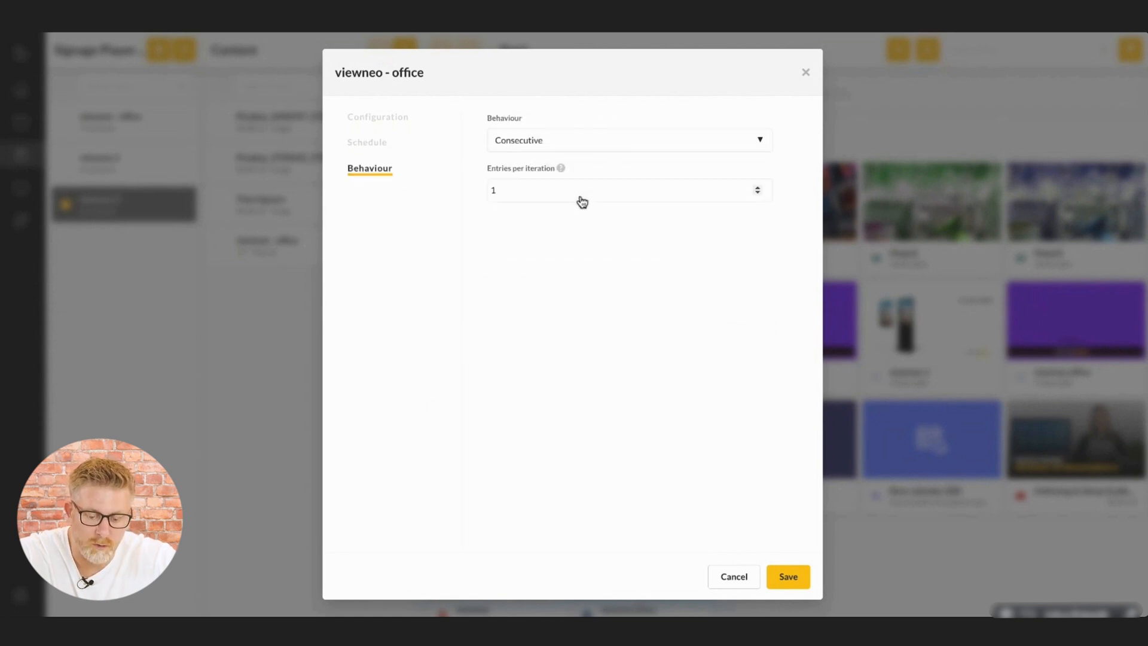
pyautogui.click(789, 576)
pyautogui.click(381, 52)
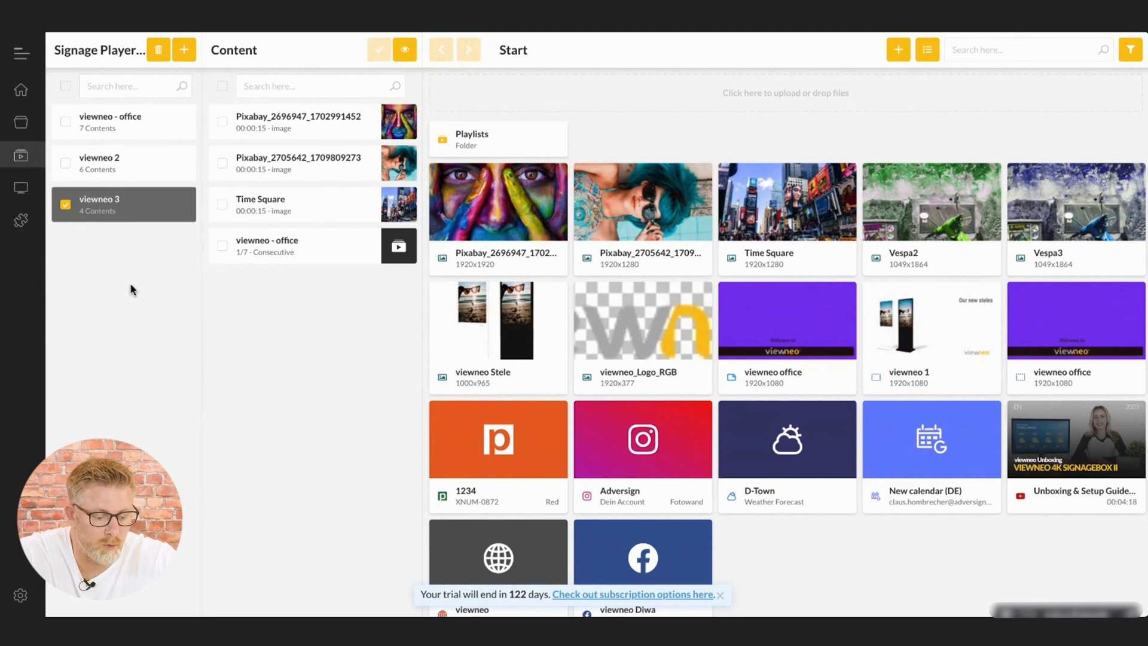
# Step: Open the settings of the viewneo device group and view the playlists that can be assigned to it
pyautogui.moveTo(22, 217)
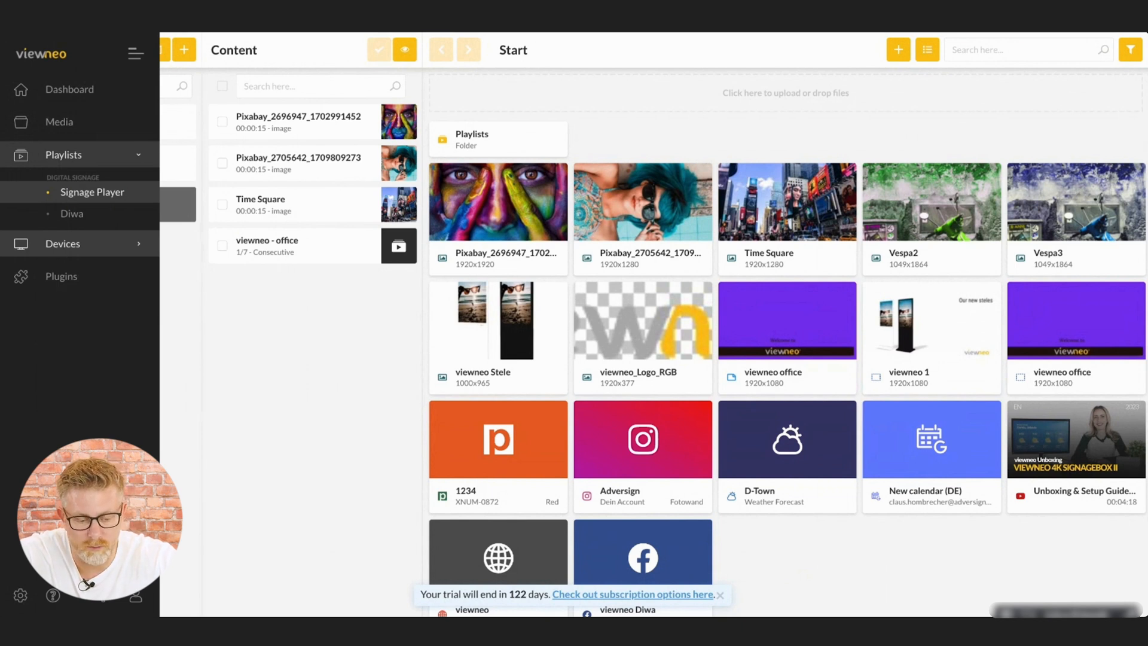
pyautogui.click(62, 244)
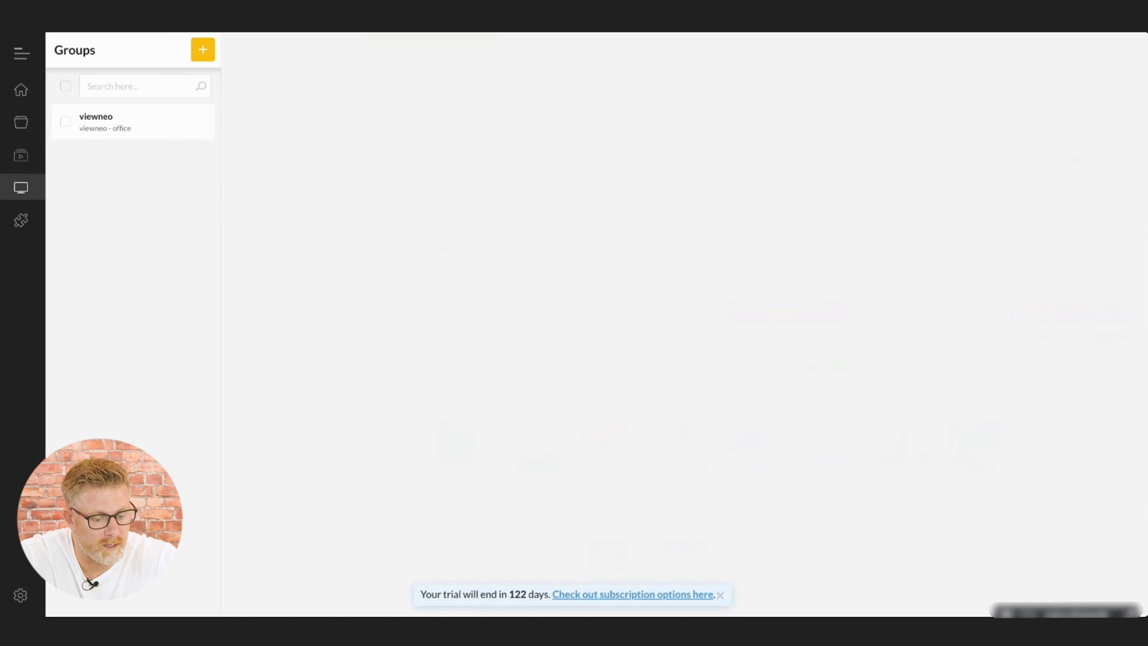
pyautogui.click(133, 122)
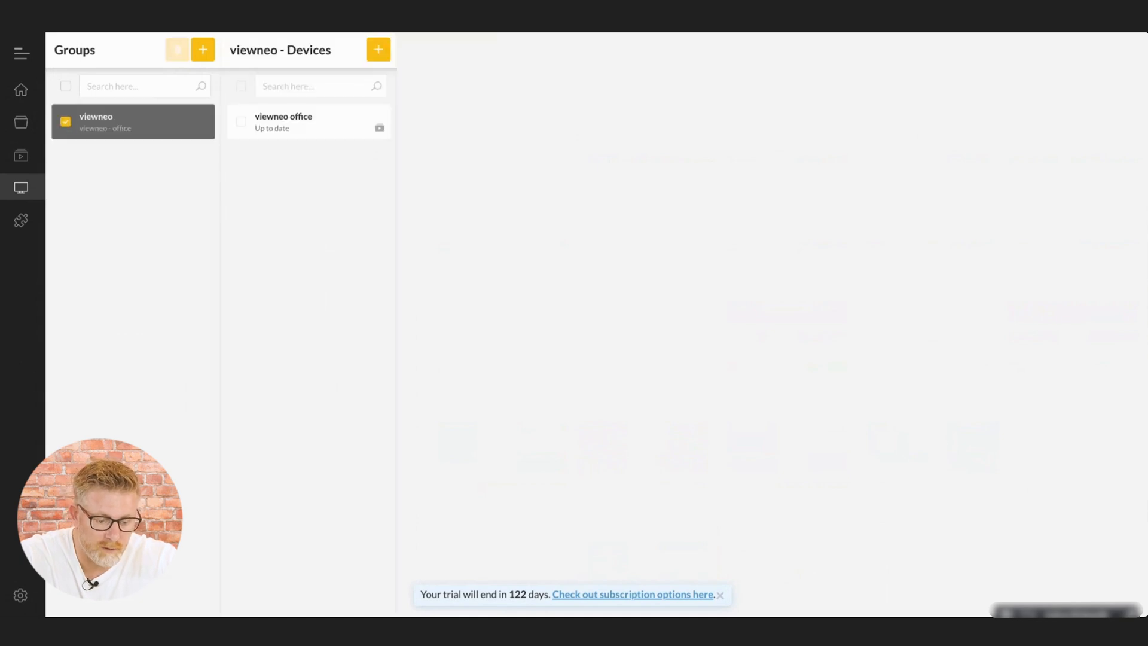
pyautogui.rightClick(155, 120)
pyautogui.click(198, 136)
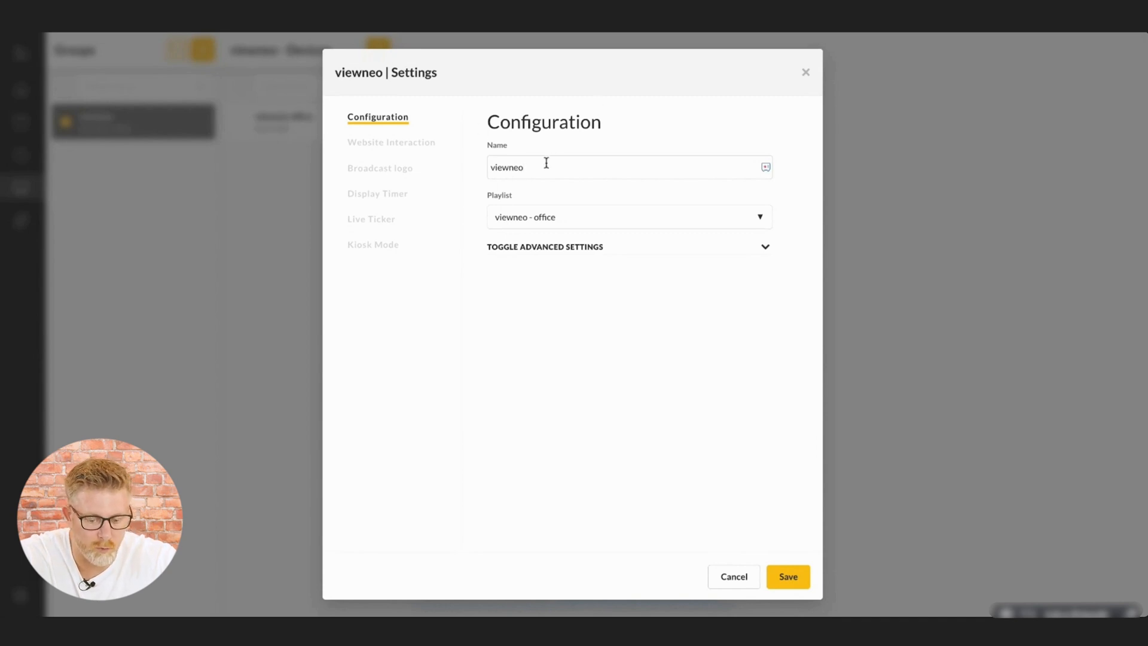
pyautogui.click(589, 222)
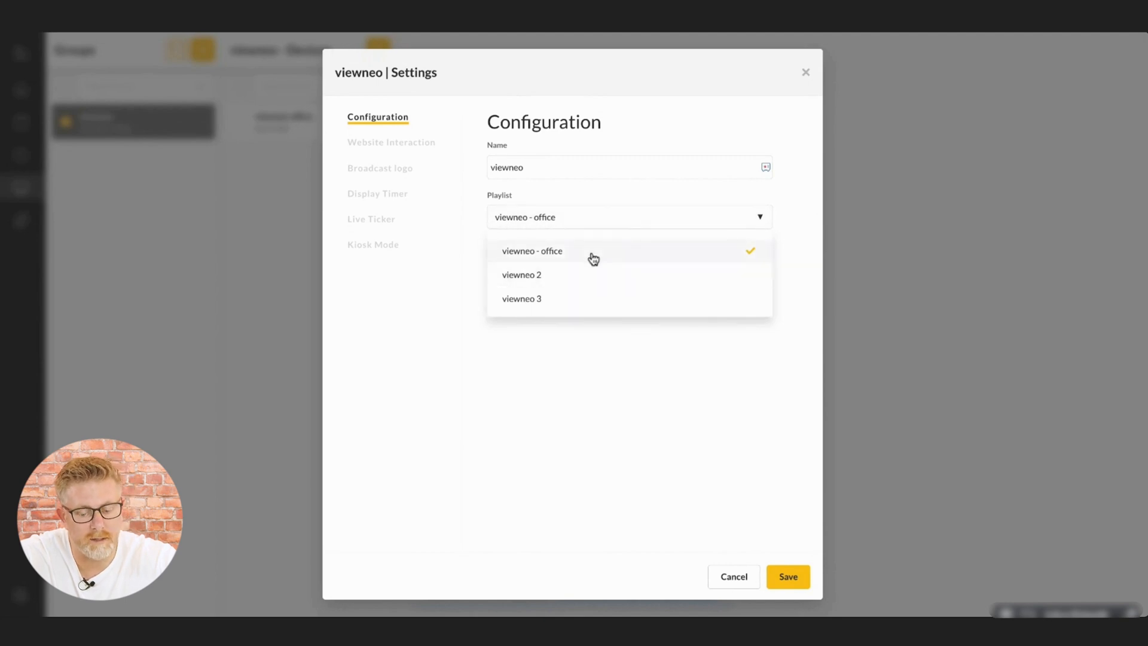
pyautogui.click(612, 193)
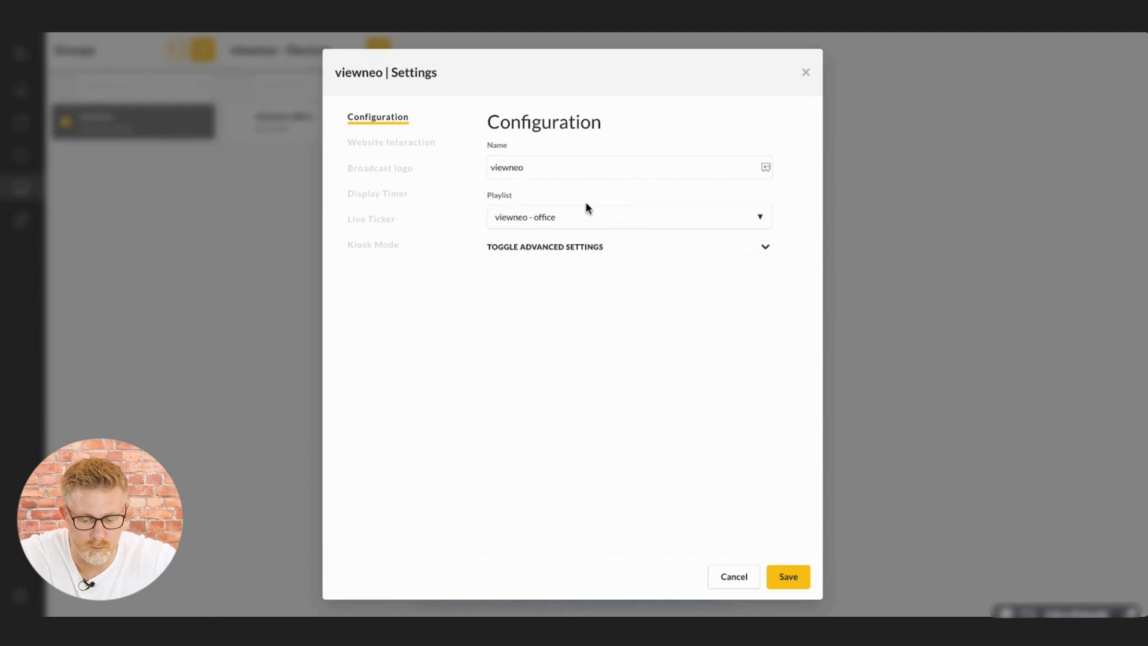
# Step: Examine the device group's advanced settings, including the rotation options, update interval, volume and reports, and close them without saving
pyautogui.click(575, 248)
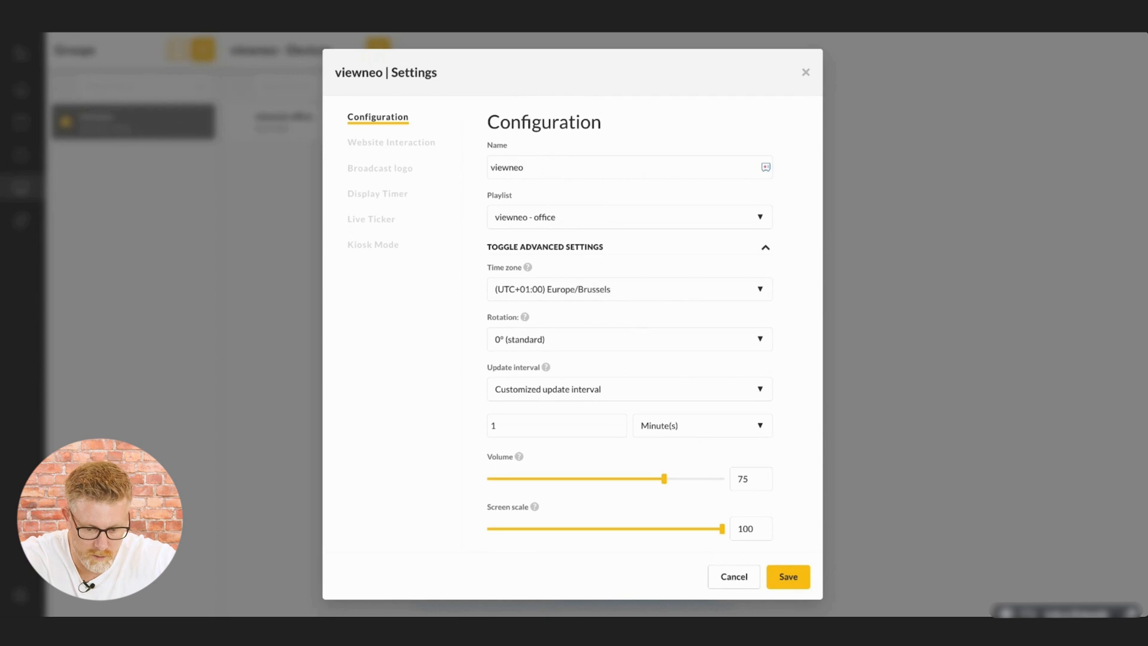
pyautogui.scroll(-2, 674, 269)
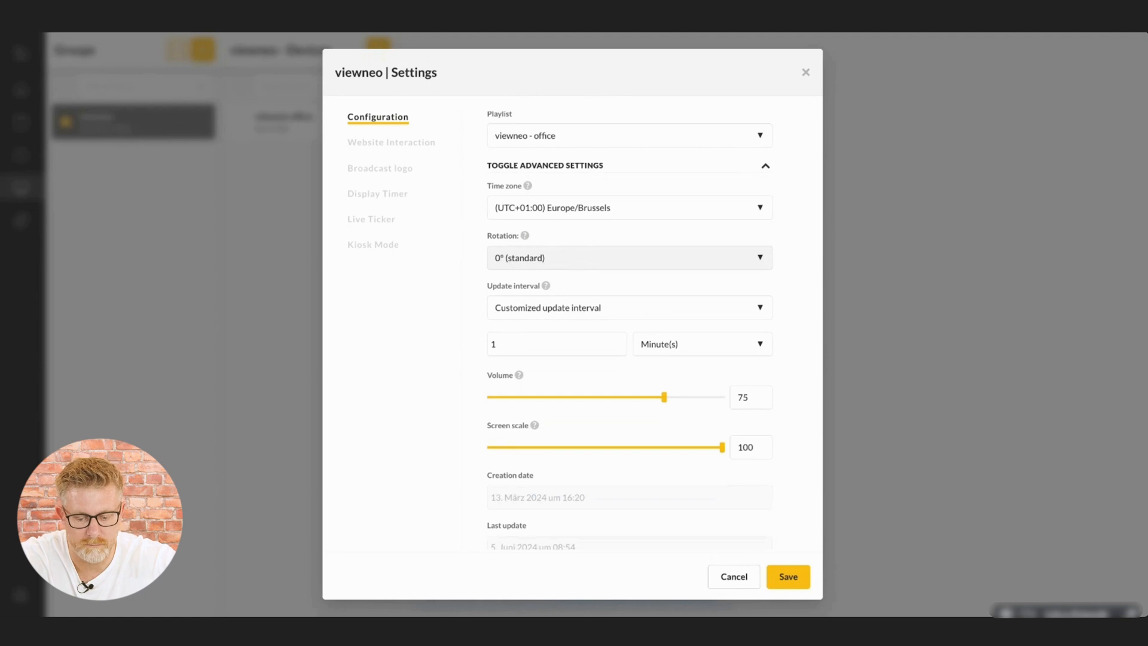
pyautogui.click(546, 258)
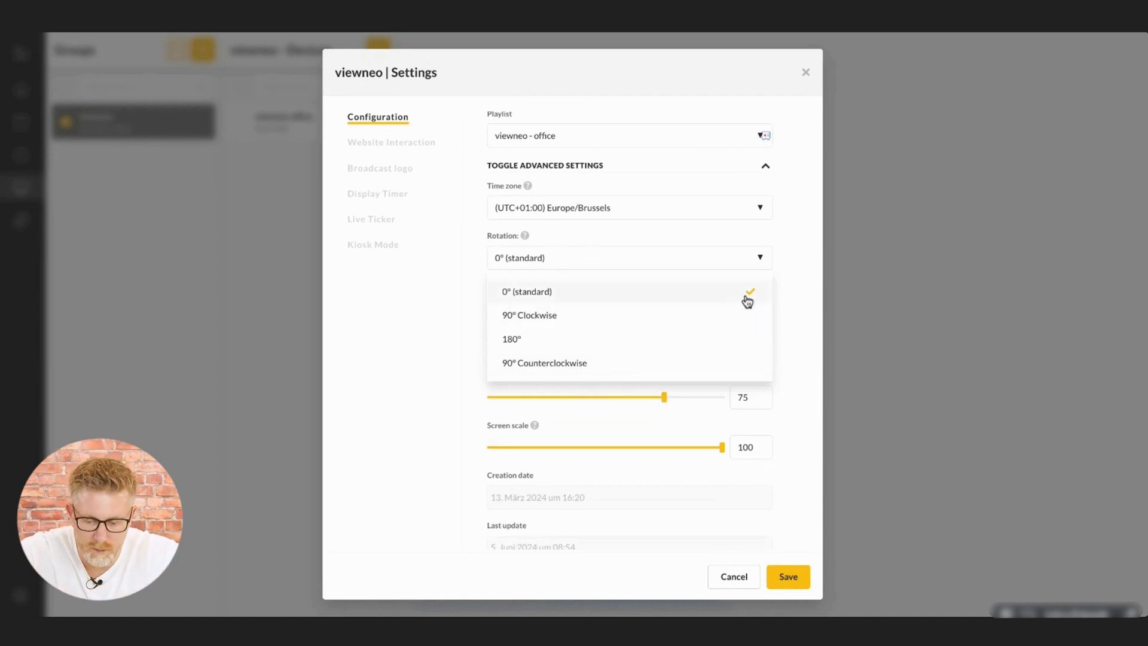
pyautogui.click(796, 298)
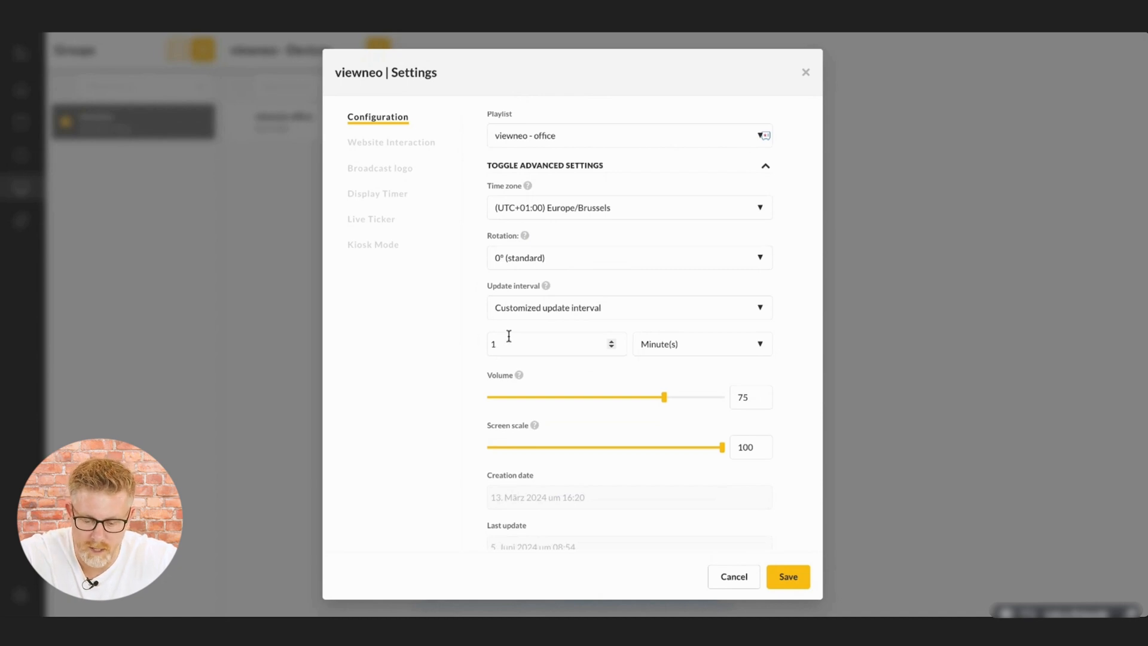
pyautogui.scroll(-4, 779, 342)
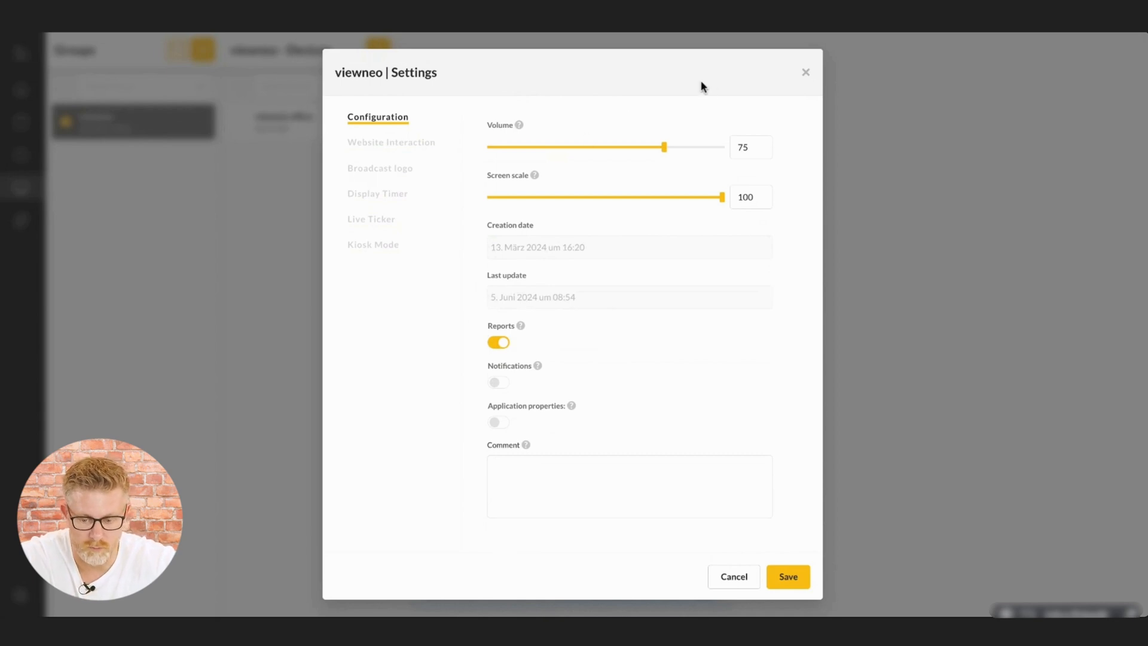
pyautogui.click(806, 73)
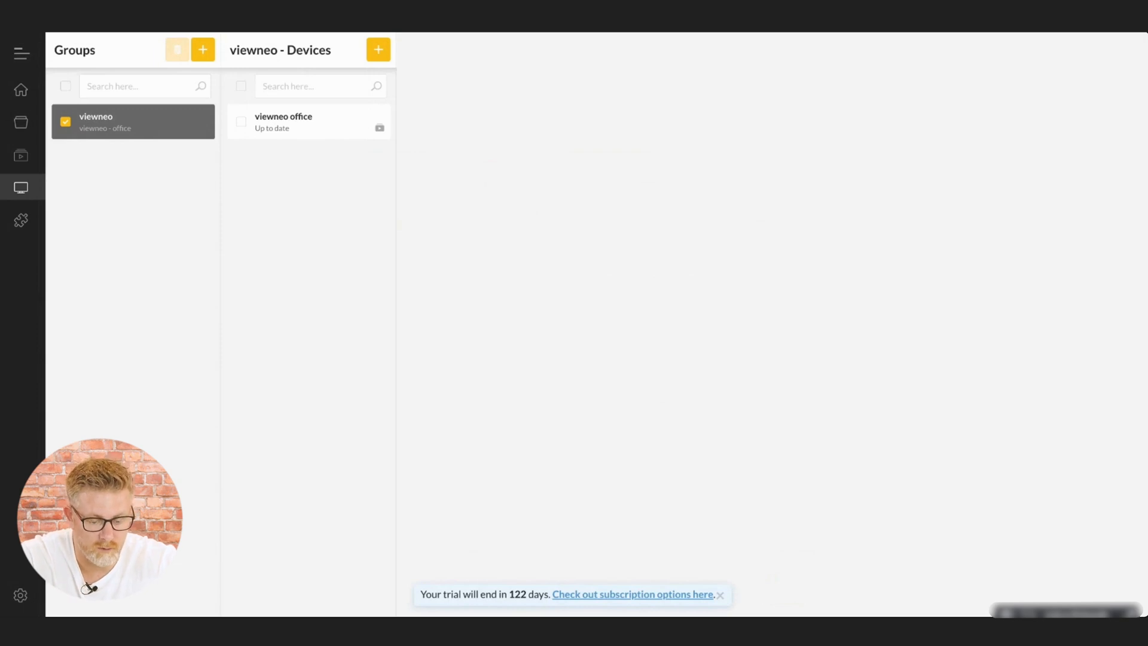
# Step: Examine the summary of the viewneo office device, including its hardware model and last heartbeat
pyautogui.click(309, 122)
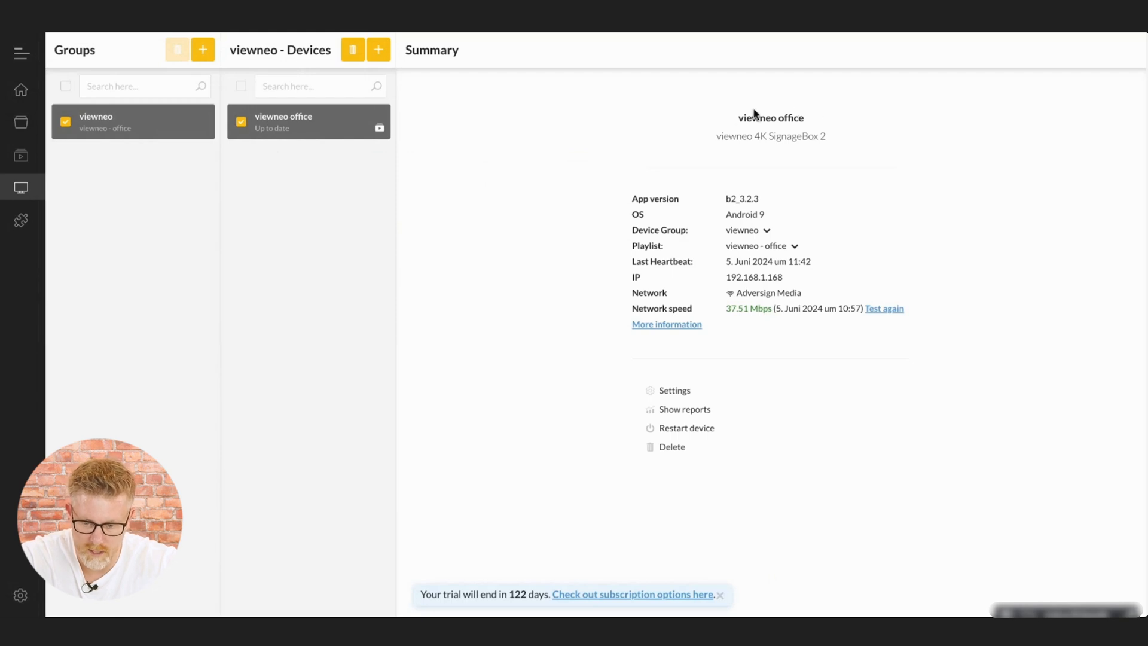
pyautogui.tripleClick(771, 136)
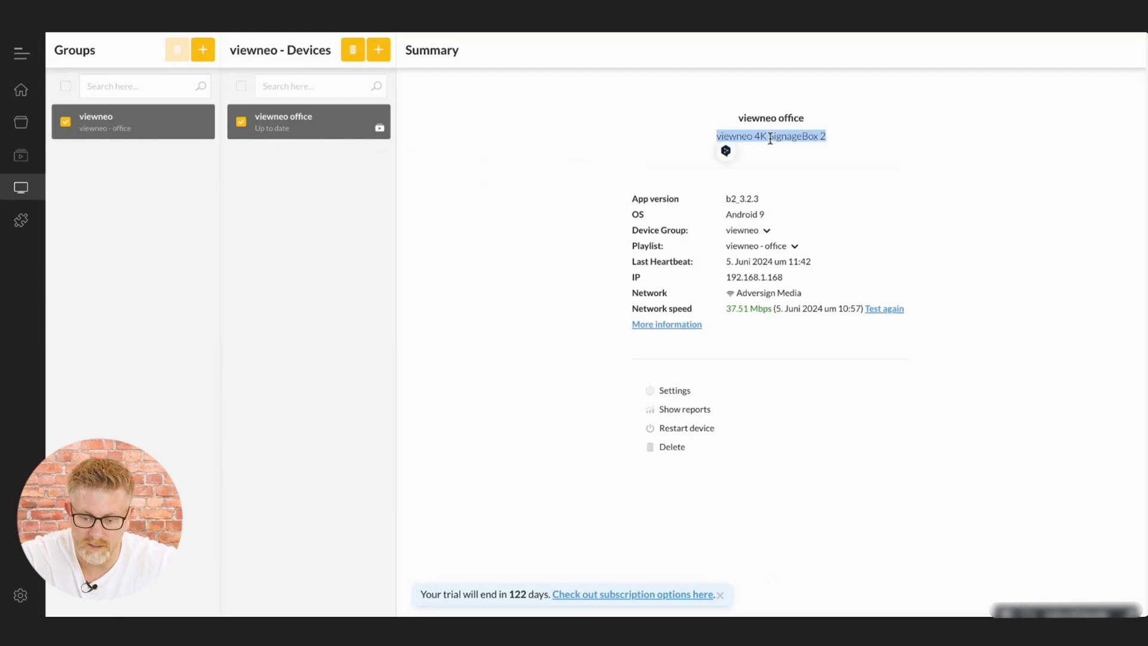
pyautogui.click(885, 159)
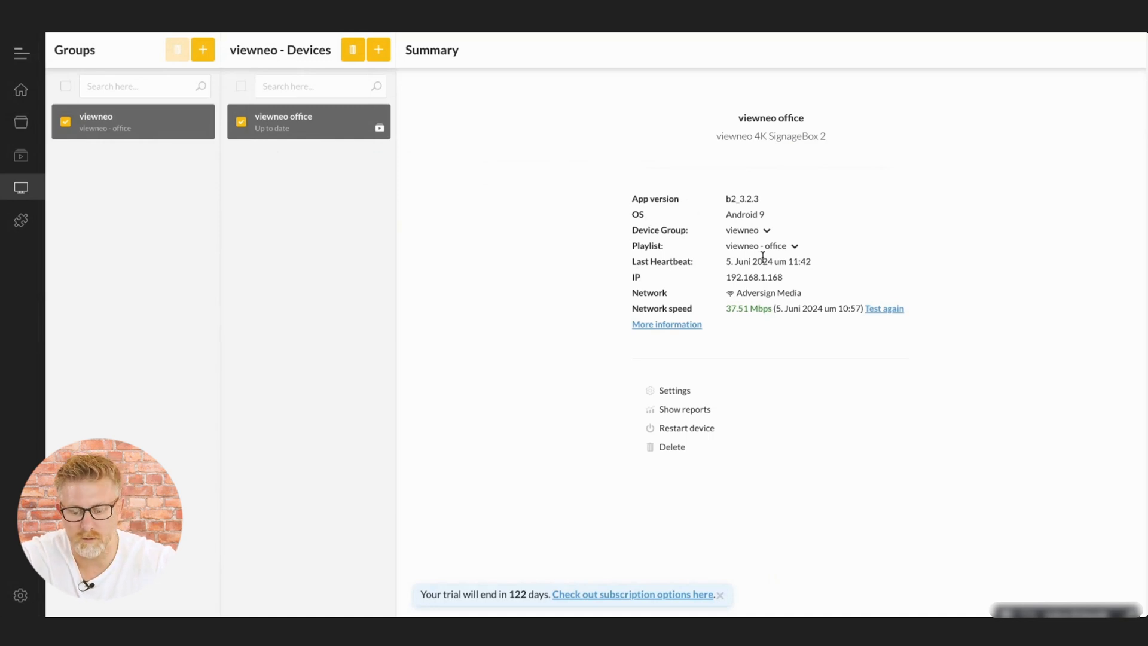
pyautogui.moveTo(819, 263); pyautogui.dragTo(718, 270)
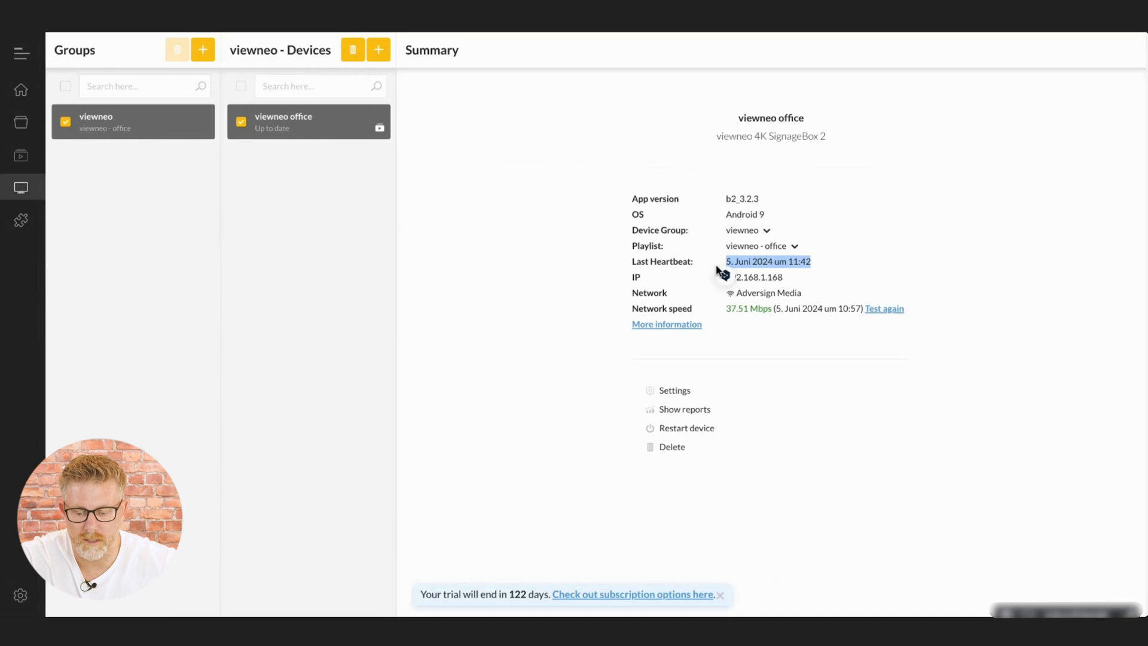
pyautogui.click(854, 264)
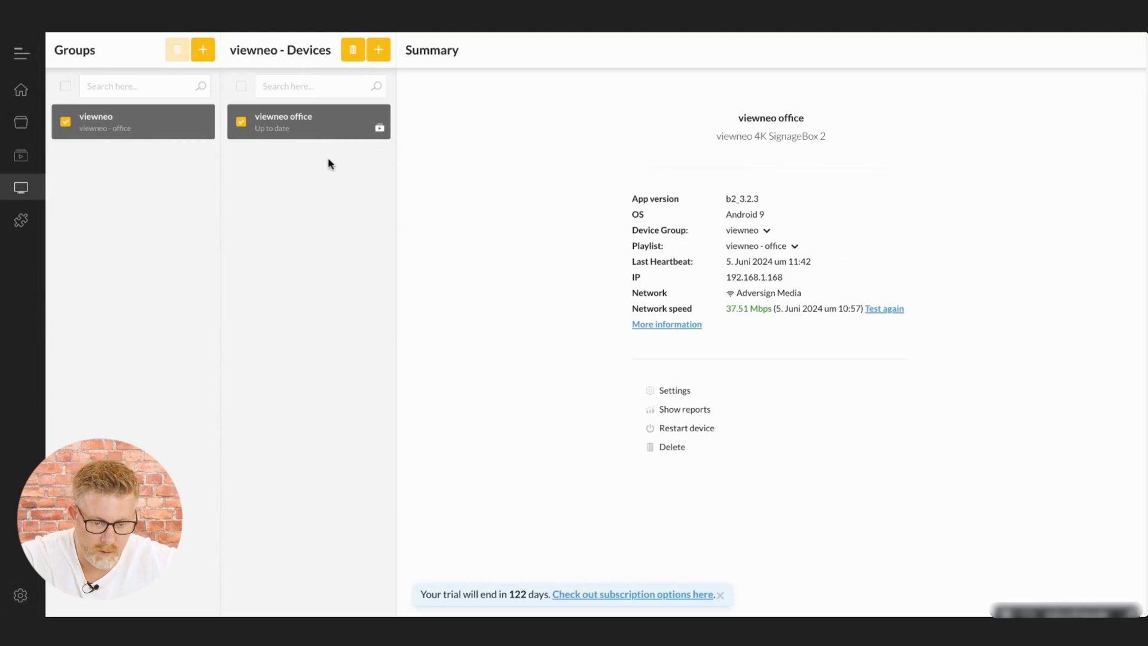
# Step: Examine the viewneo office device's configuration with its advanced settings, and close it without saving
pyautogui.rightClick(331, 125)
pyautogui.click(390, 138)
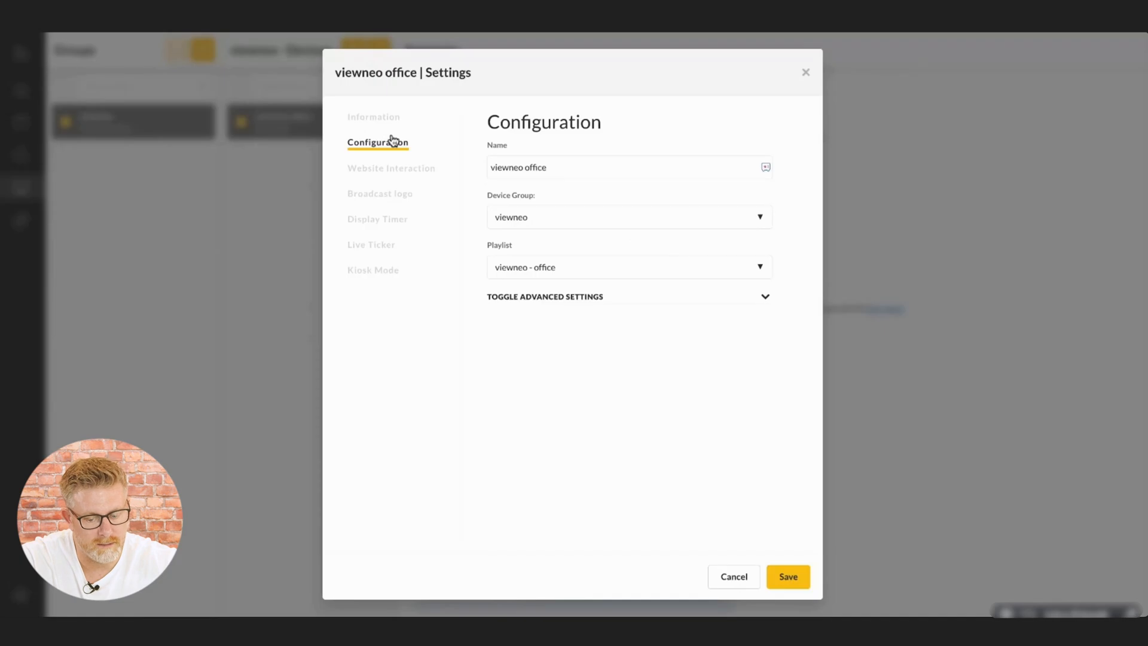
pyautogui.click(576, 298)
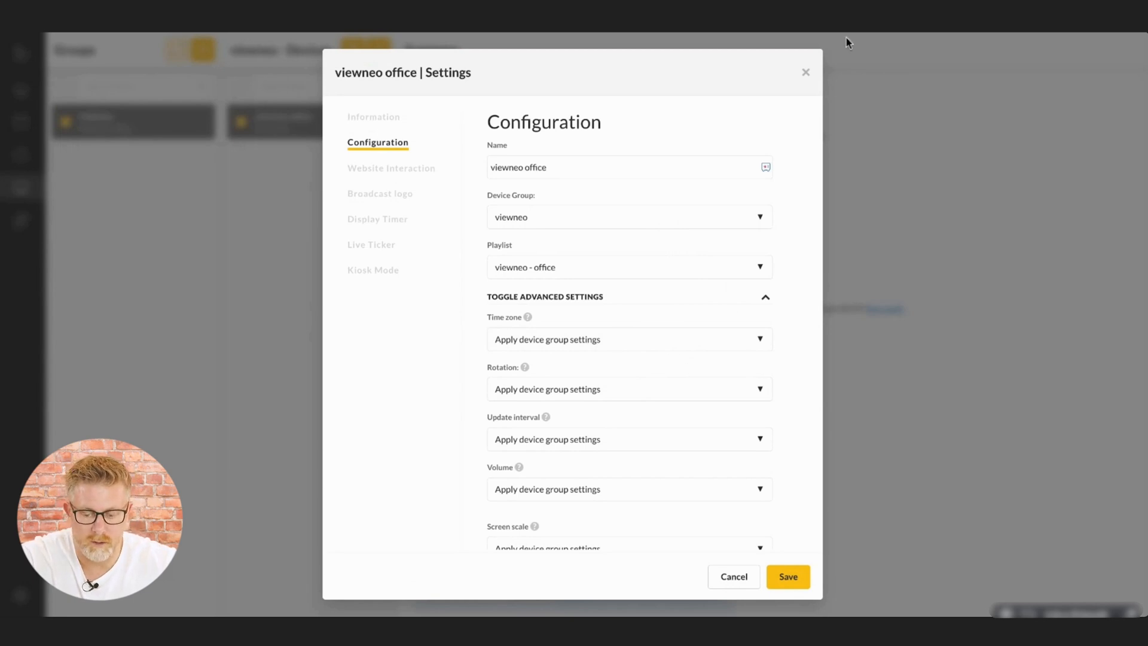
pyautogui.click(805, 73)
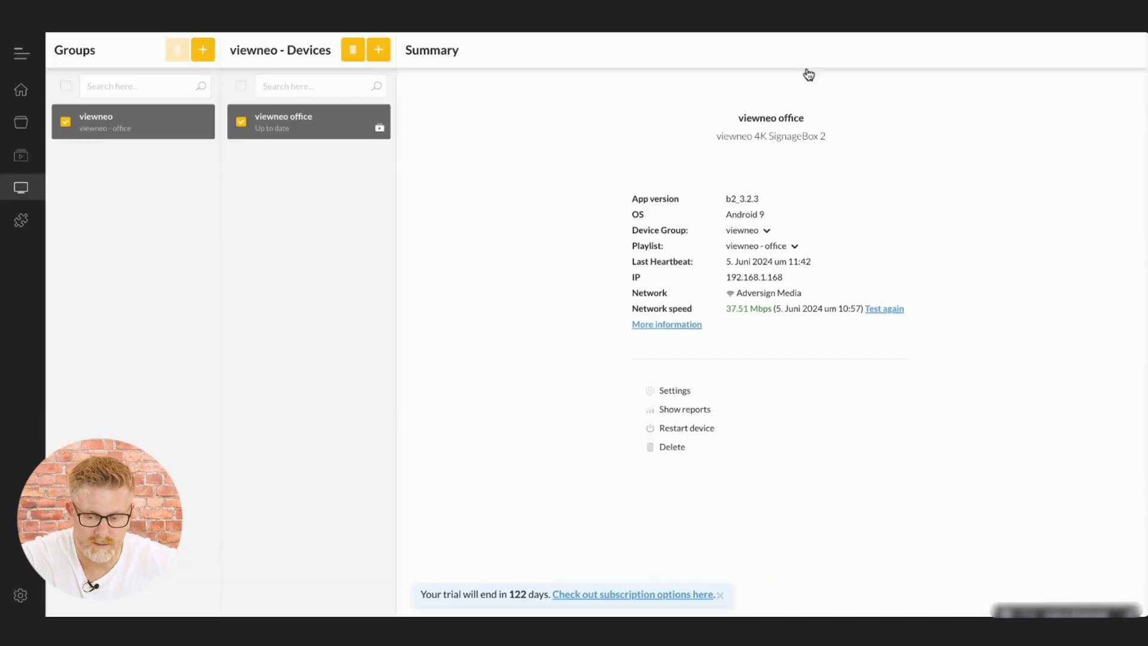
# Step: Open the reports of the viewneo office device and look through today's log of playout and system events
pyautogui.rightClick(323, 136)
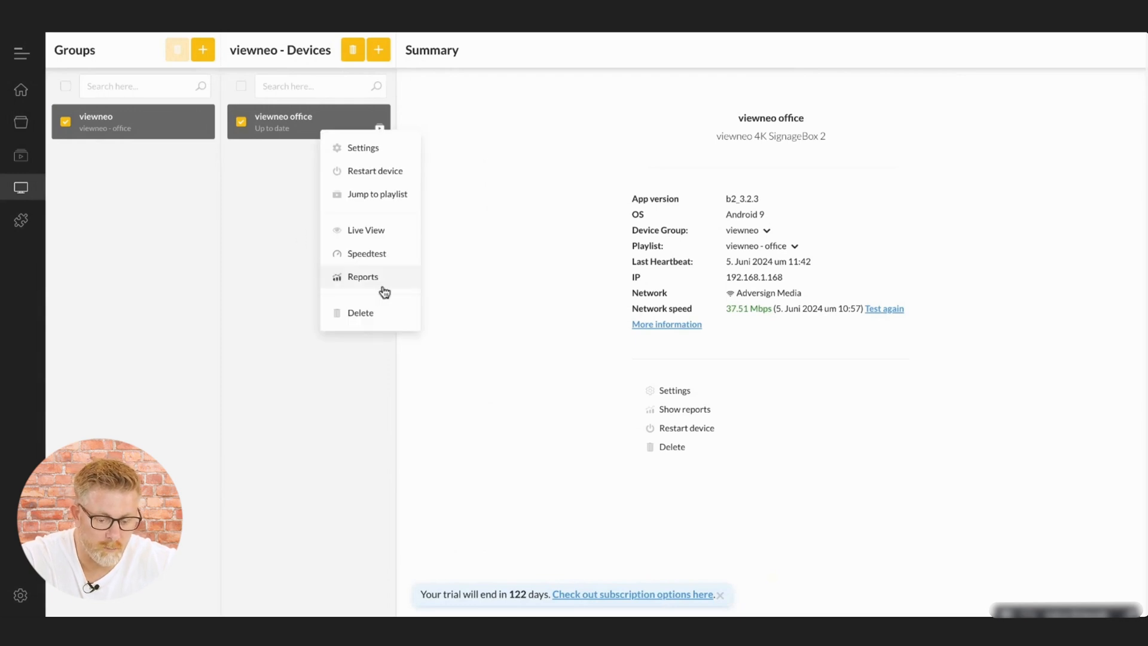
pyautogui.click(363, 277)
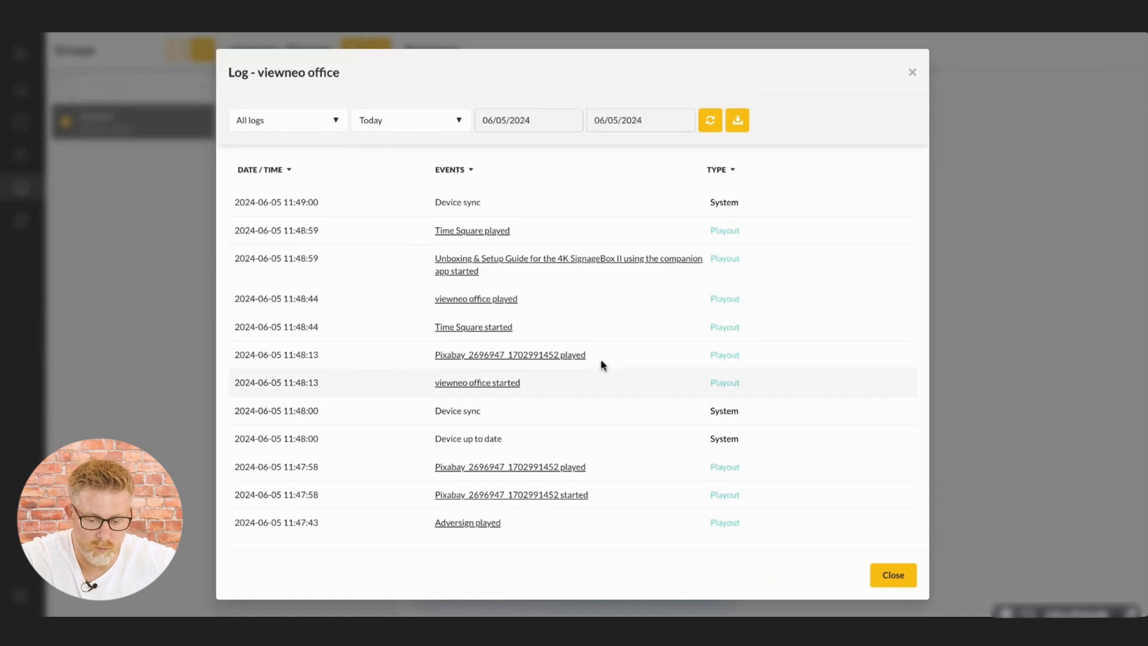
pyautogui.scroll(-3, 616, 305)
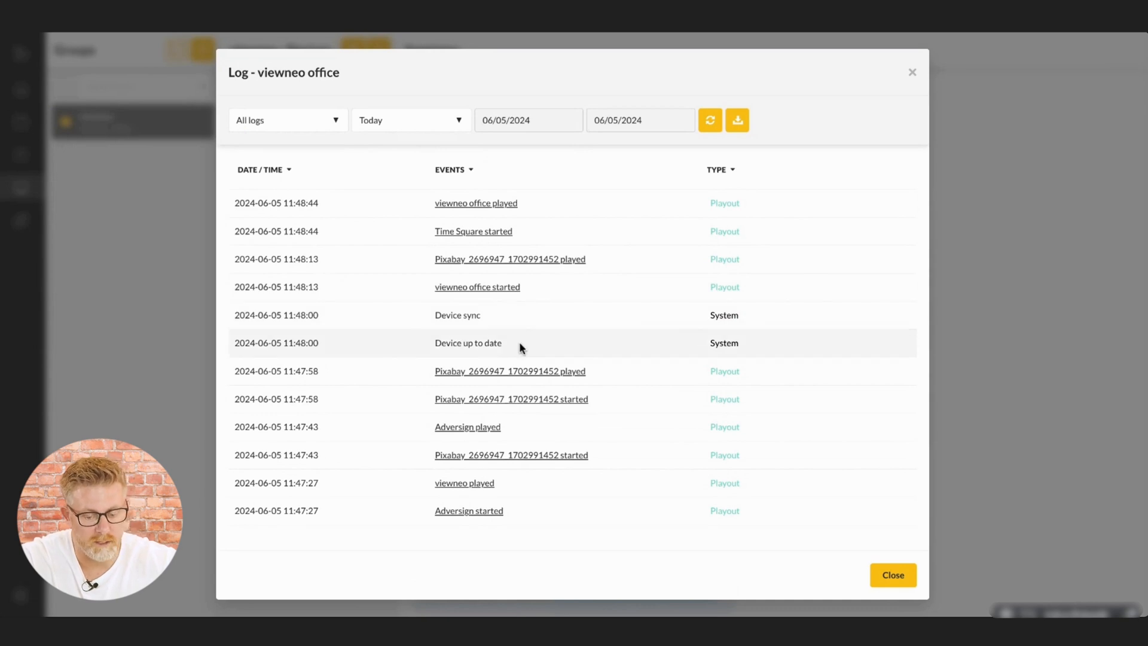
# Step: Look through the earlier playout and system events in the viewneo office log and close the log
pyautogui.scroll(-15, 519, 342)
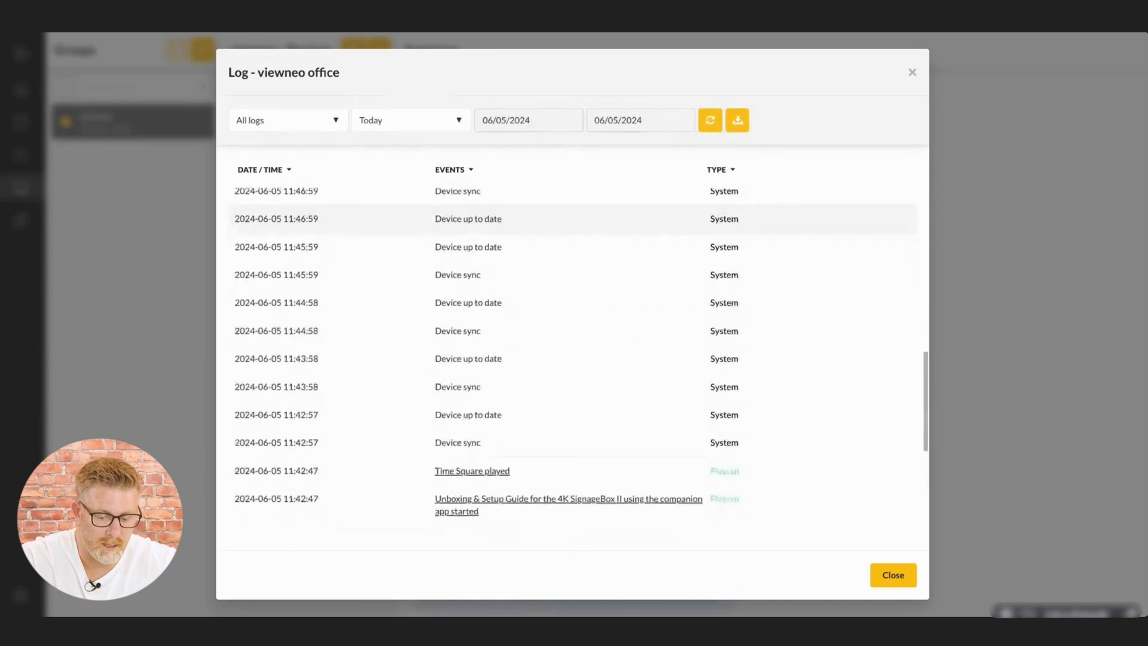
pyautogui.scroll(-5, 595, 238)
pyautogui.scroll(10, 595, 237)
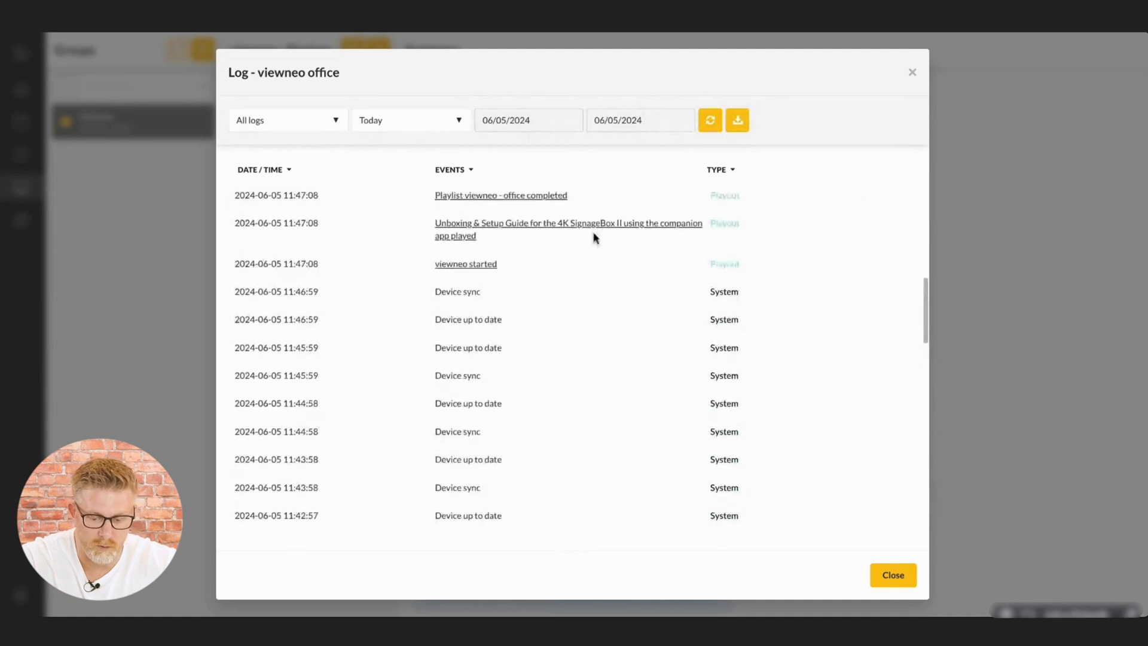
pyautogui.click(912, 73)
# Step: View the content currently playing on the viewneo office device with Live View and close it
pyautogui.rightClick(337, 138)
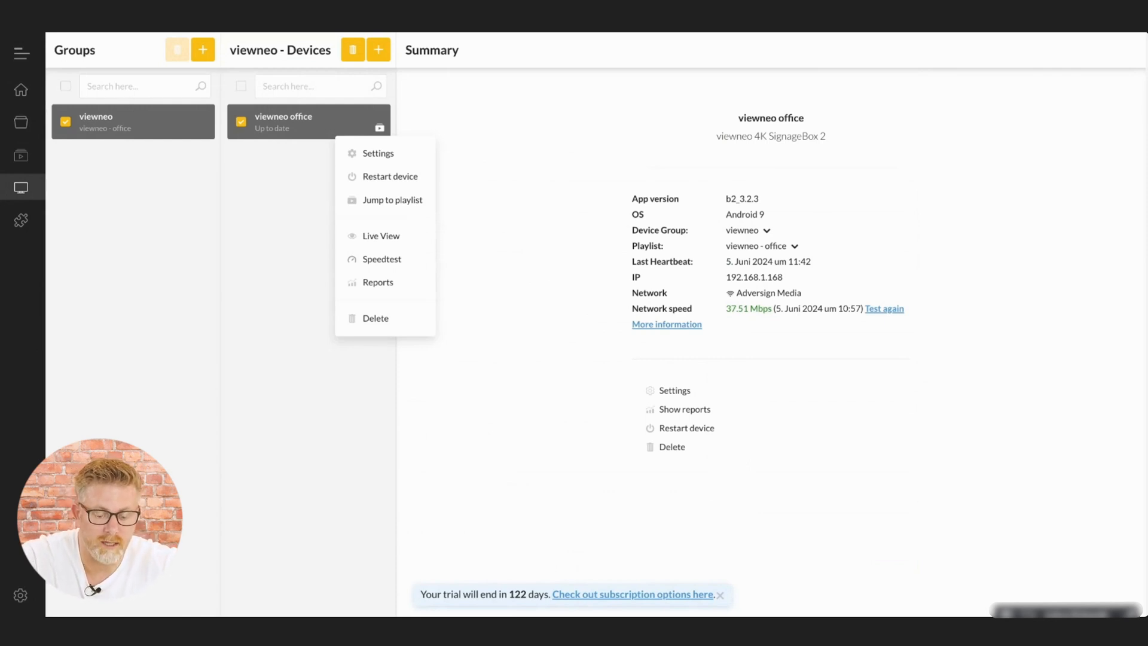
pyautogui.click(404, 236)
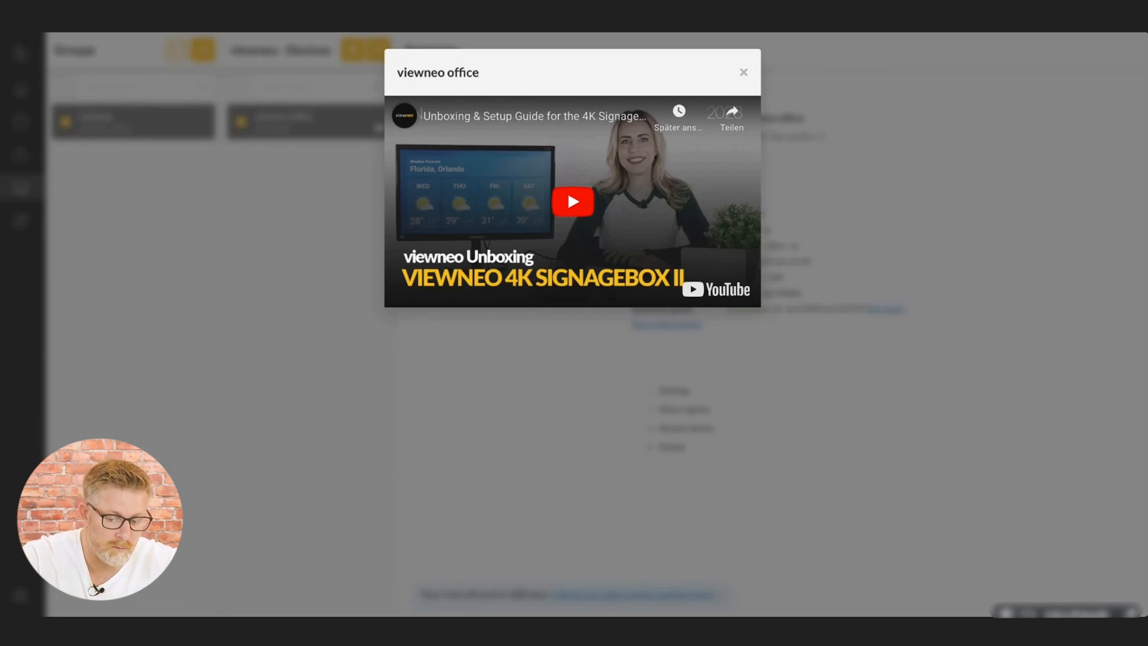
pyautogui.click(744, 73)
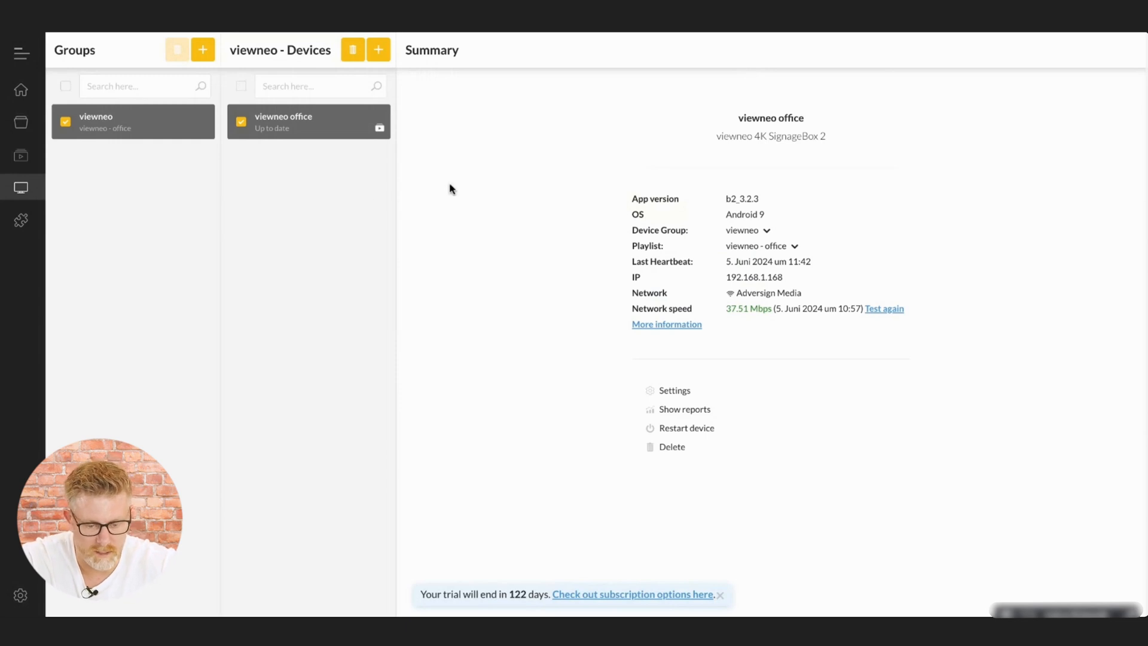
pyautogui.rightClick(311, 134)
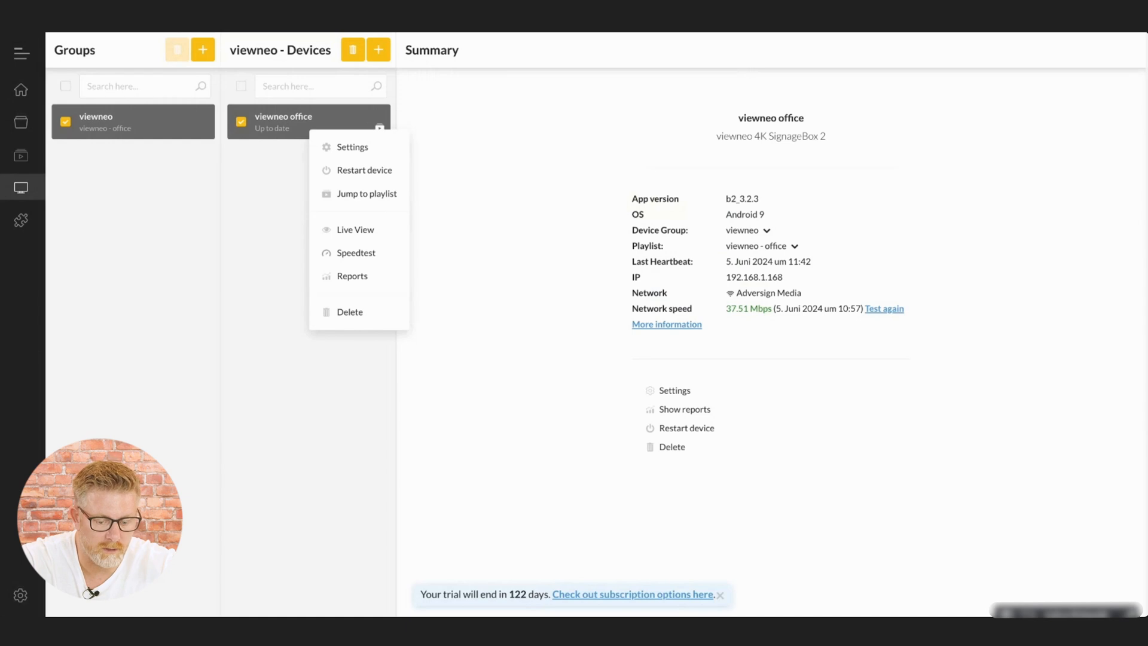
pyautogui.click(380, 263)
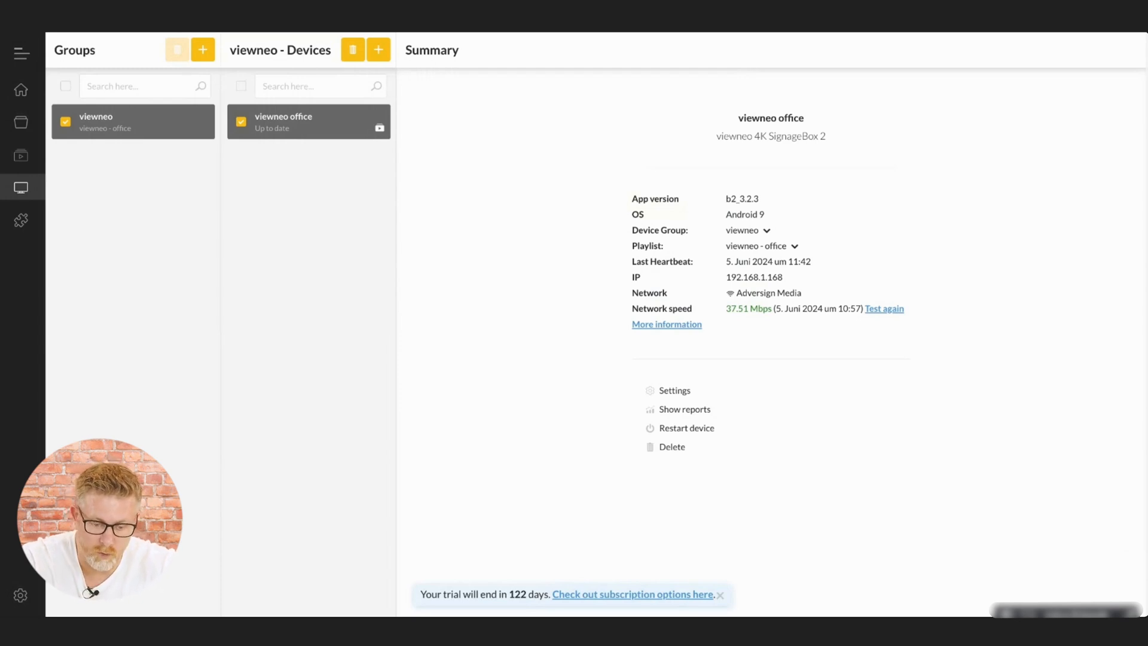
pyautogui.rightClick(328, 137)
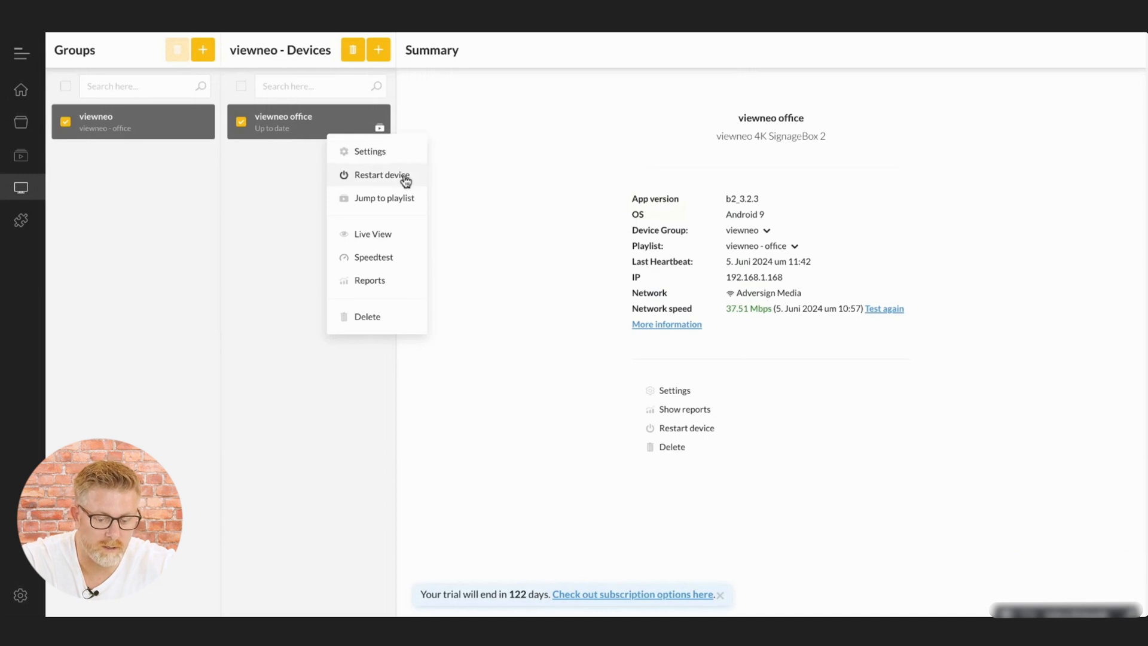
pyautogui.click(498, 167)
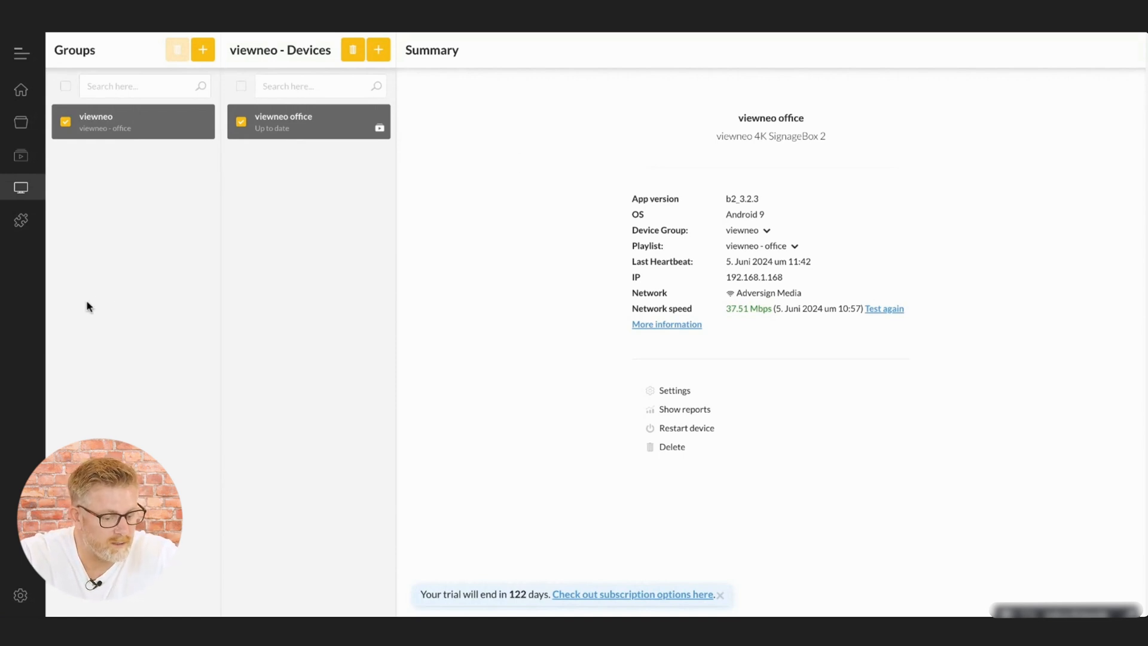
# Step: Look through the catalogue of available plugins and close it without activating or removing any
pyautogui.moveTo(12, 272)
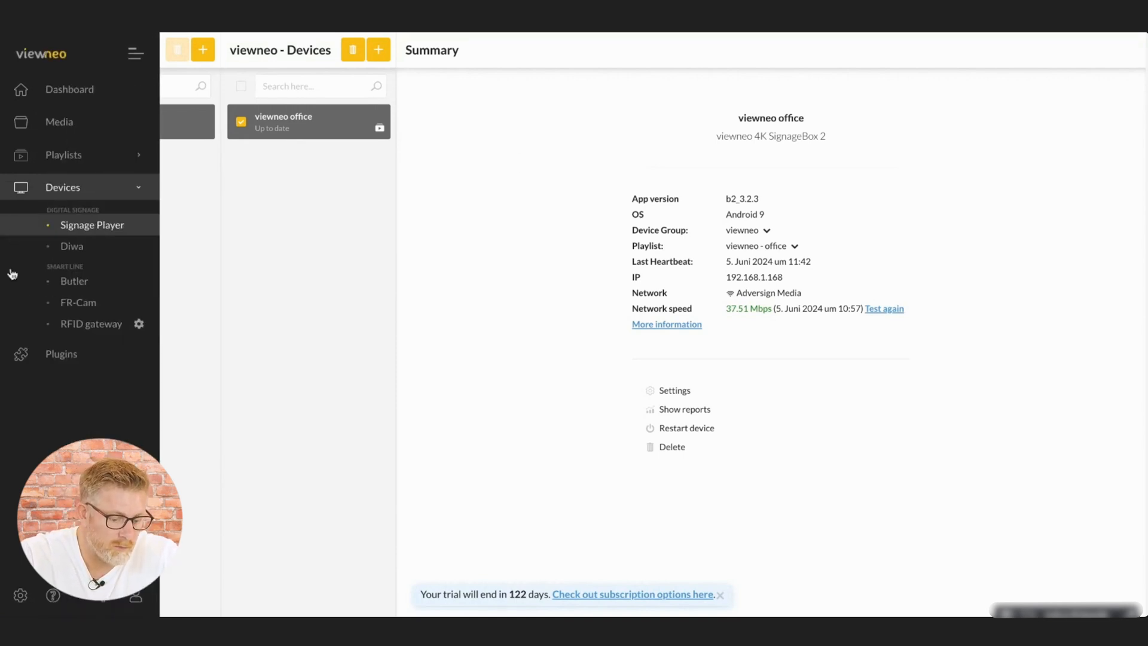
pyautogui.click(23, 356)
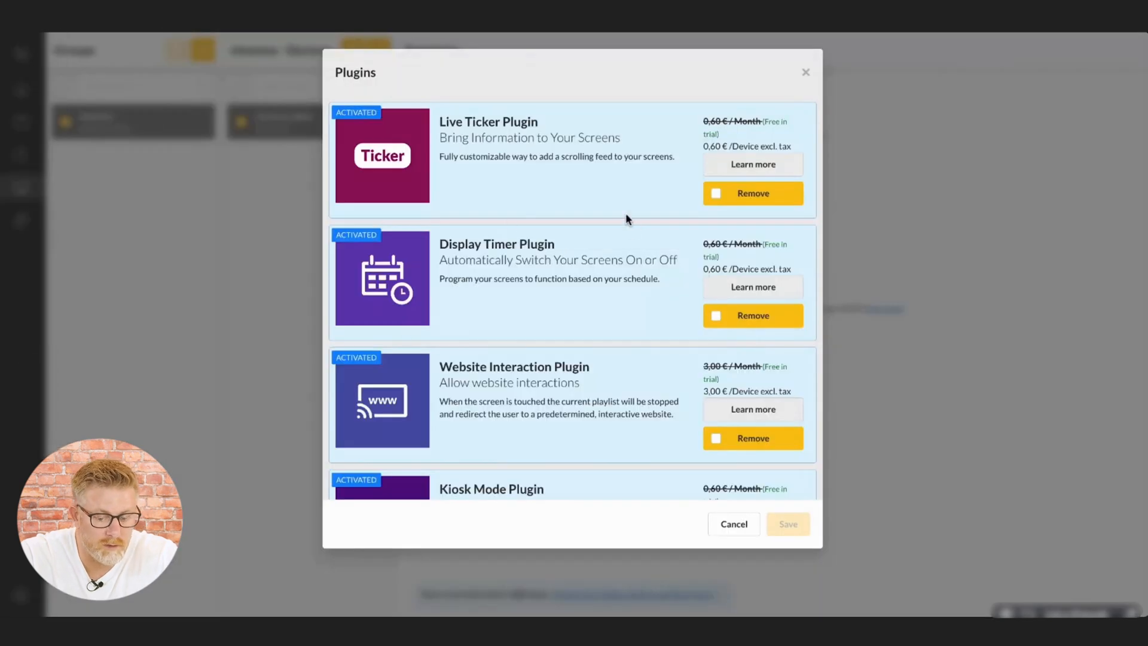
pyautogui.scroll(-5, 569, 266)
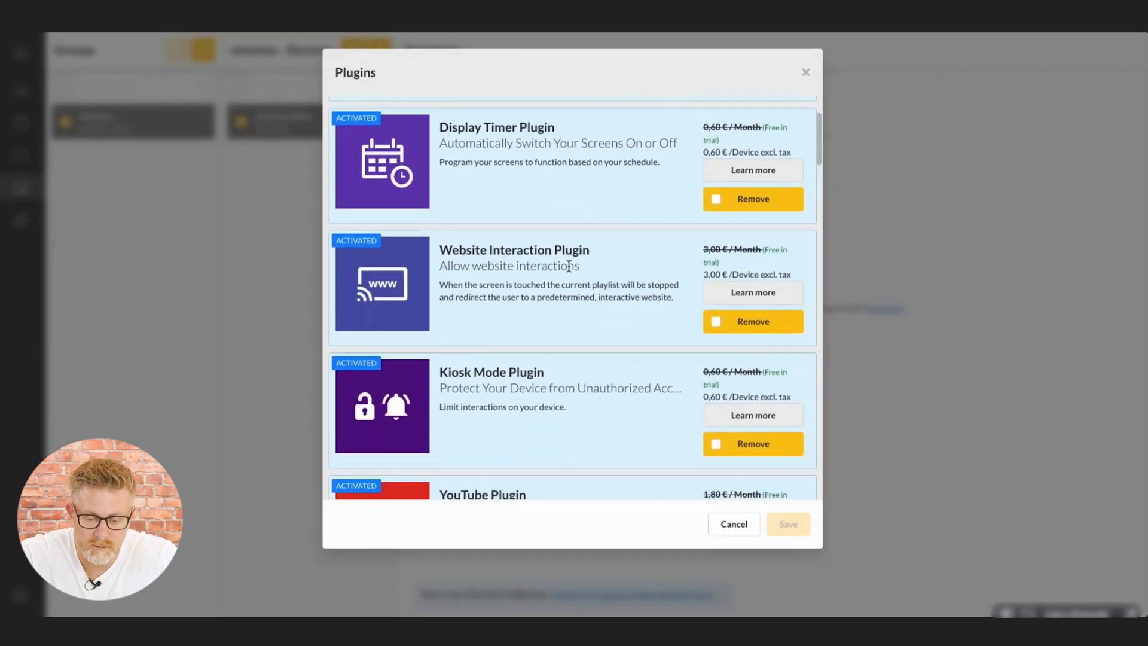
pyautogui.scroll(-6, 569, 287)
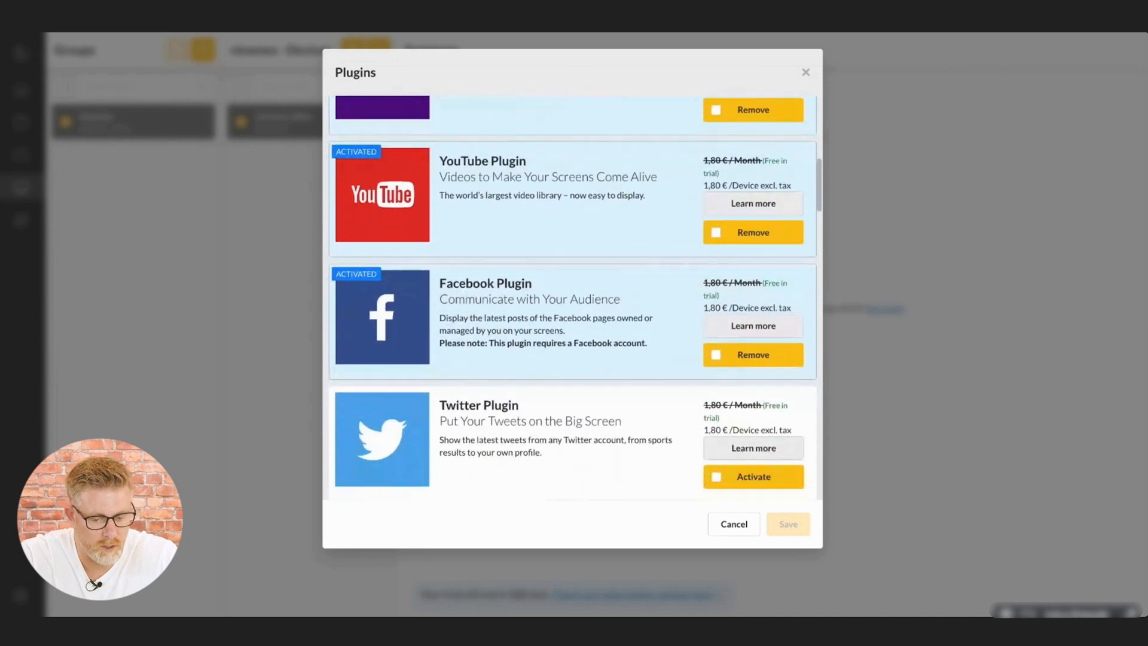
pyautogui.scroll(-6, 572, 297)
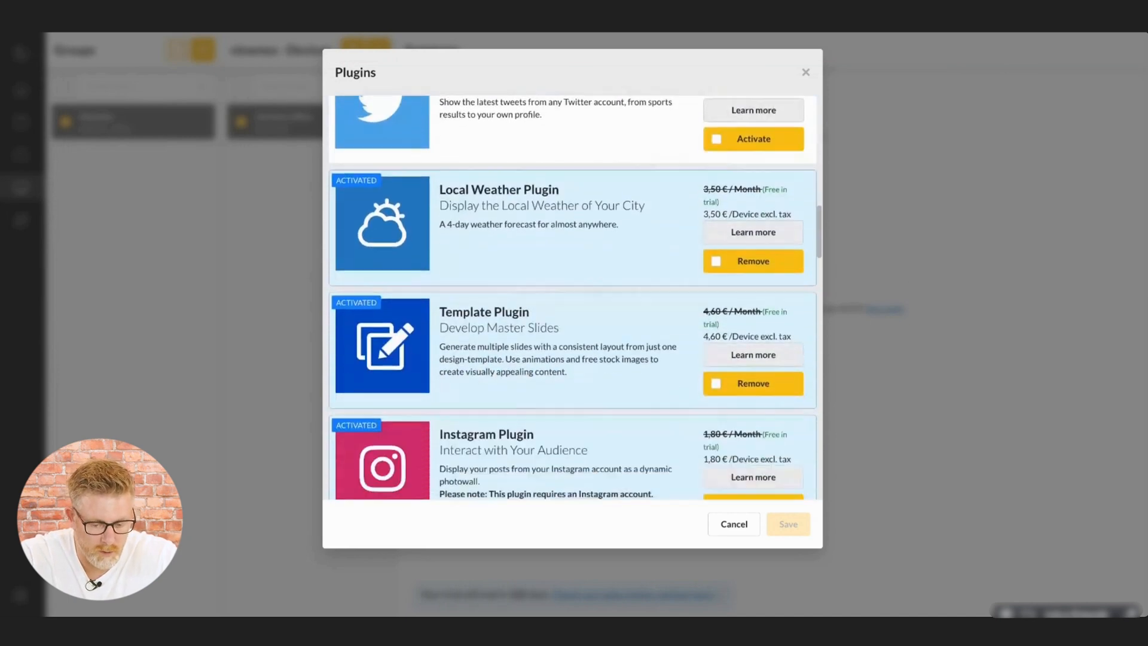
pyautogui.scroll(-9, 573, 297)
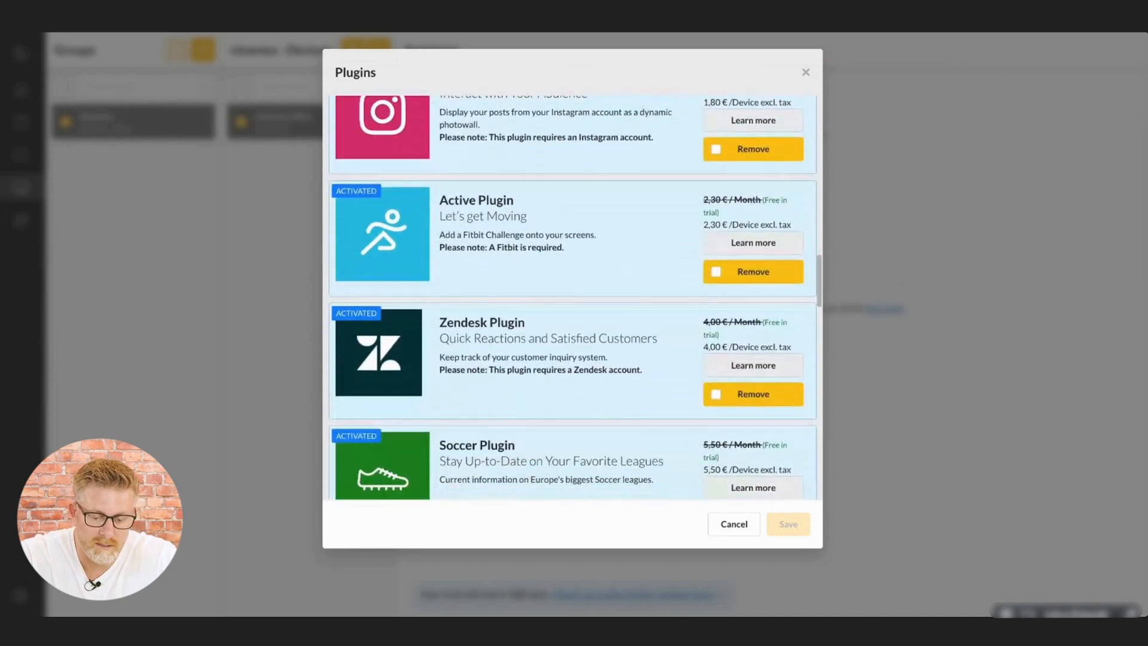
pyautogui.scroll(-9, 572, 298)
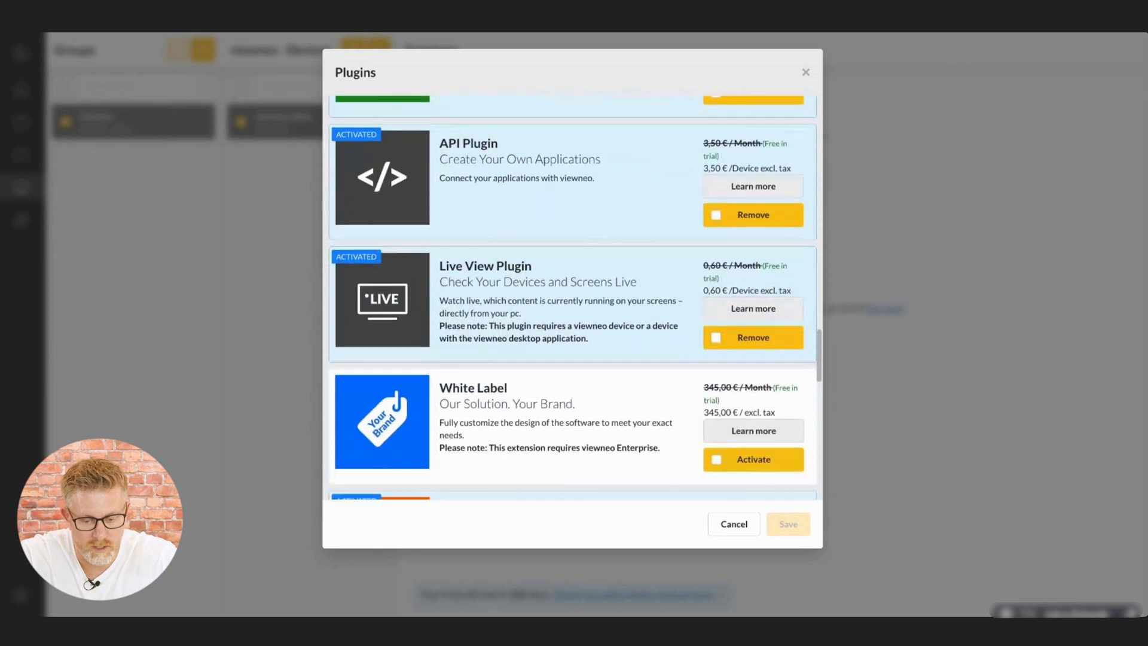
pyautogui.scroll(-9, 572, 297)
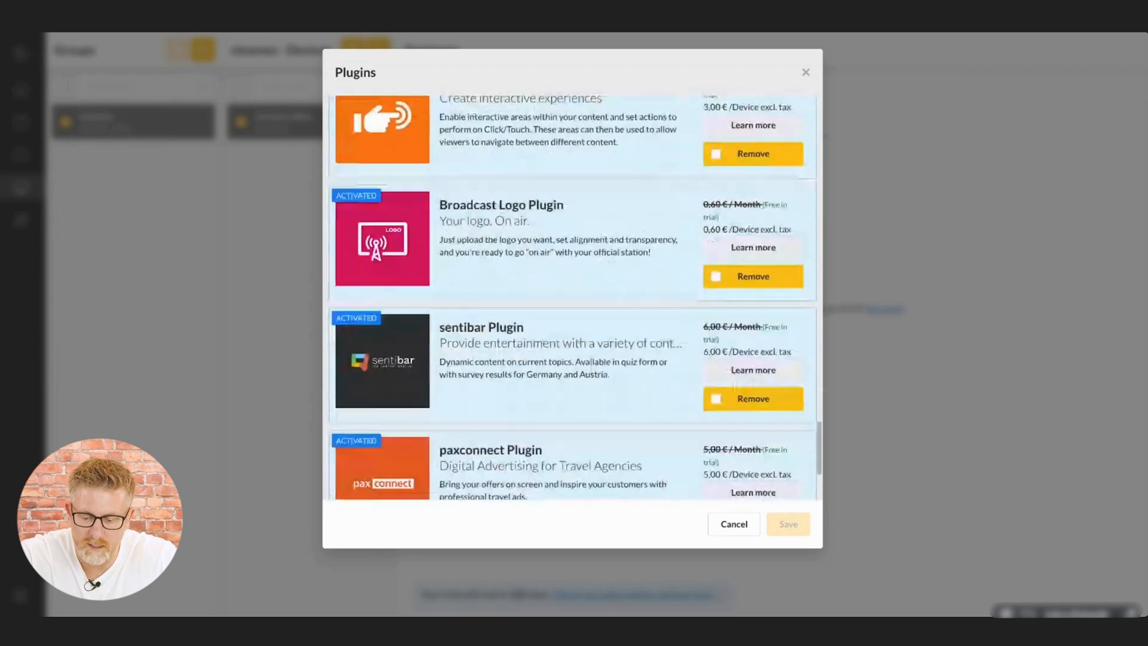
pyautogui.scroll(20, 572, 298)
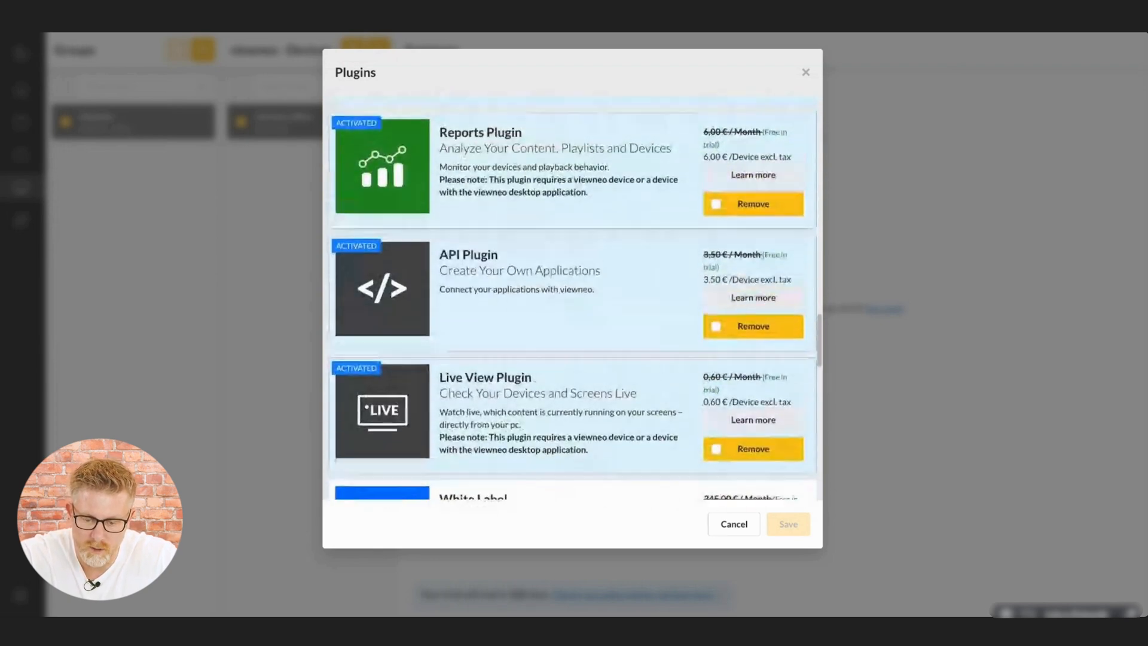
pyautogui.click(805, 72)
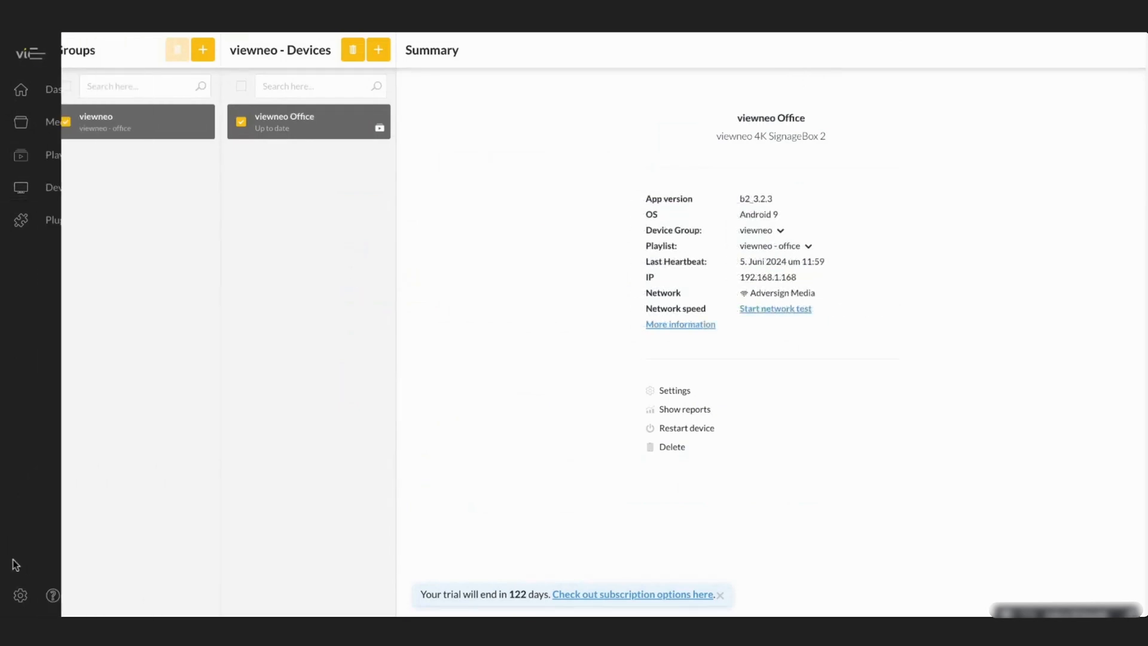
# Step: Open the user profile's details and examine the interface languages on offer, keeping English
pyautogui.moveTo(95, 569)
pyautogui.click(136, 597)
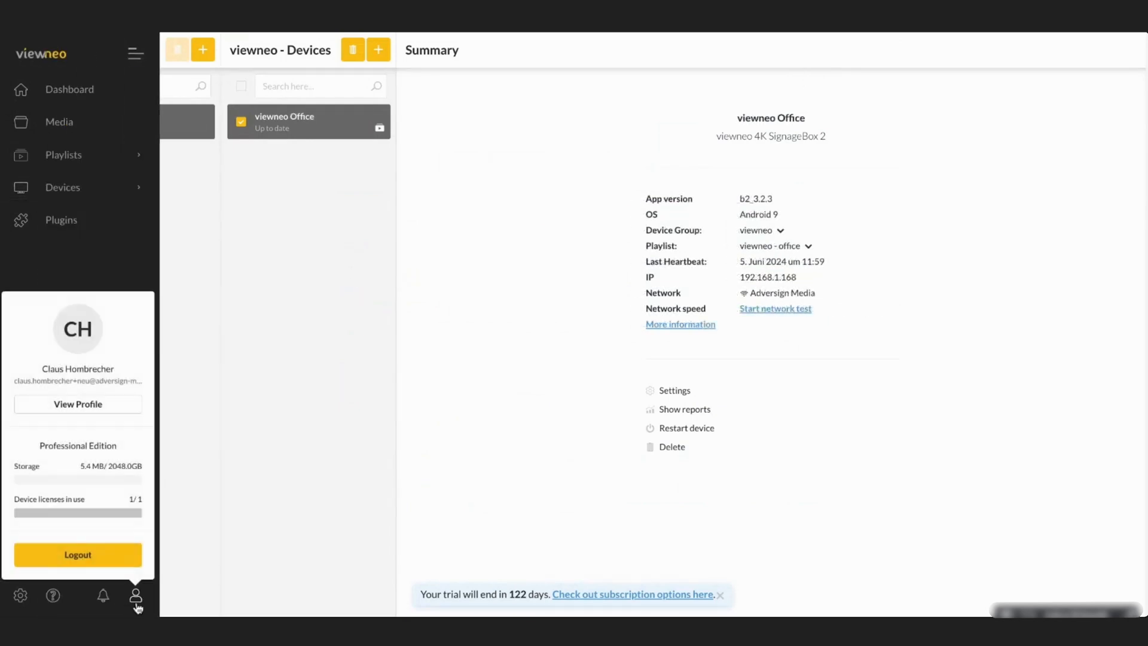
pyautogui.click(104, 406)
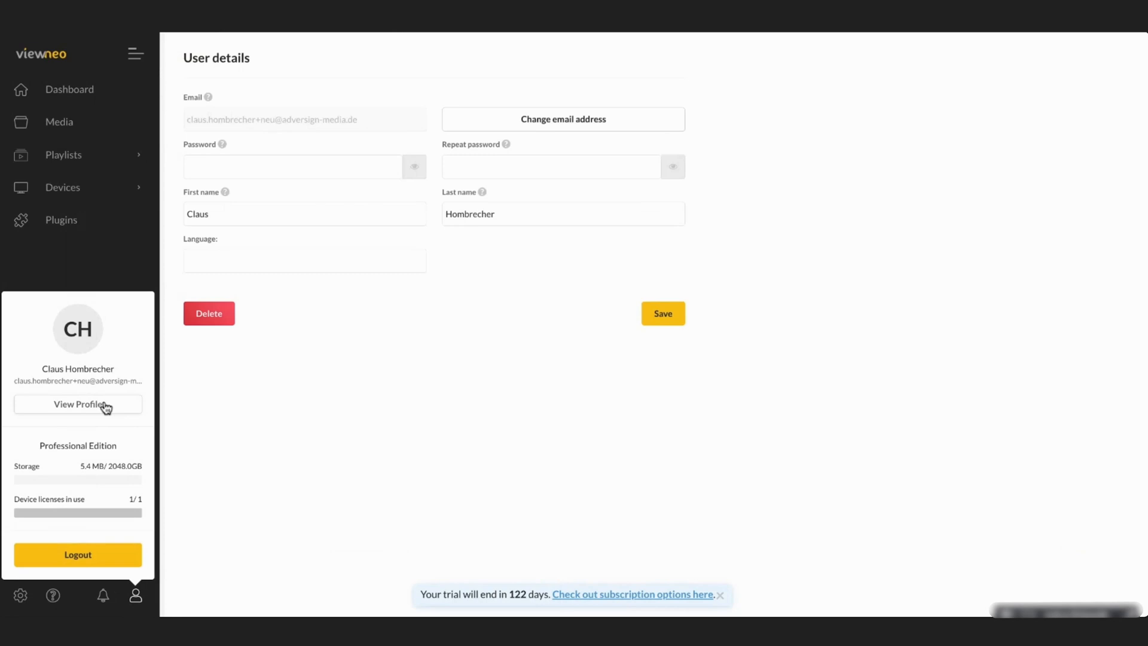
pyautogui.click(414, 268)
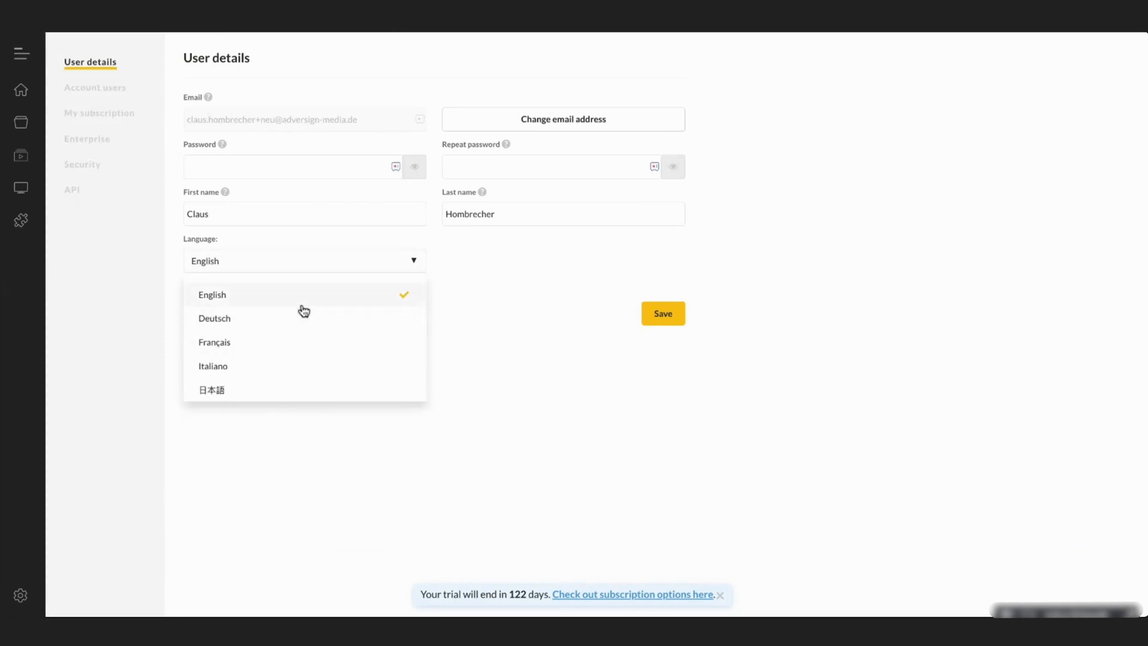
pyautogui.scroll(-5, 285, 327)
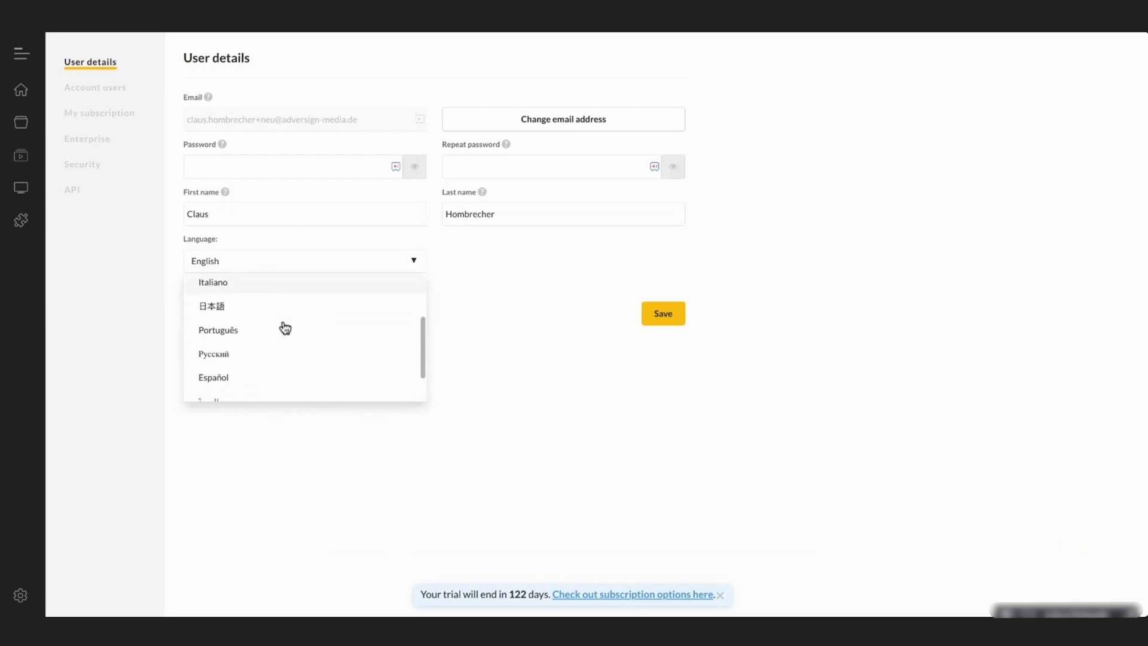
pyautogui.scroll(5, 297, 308)
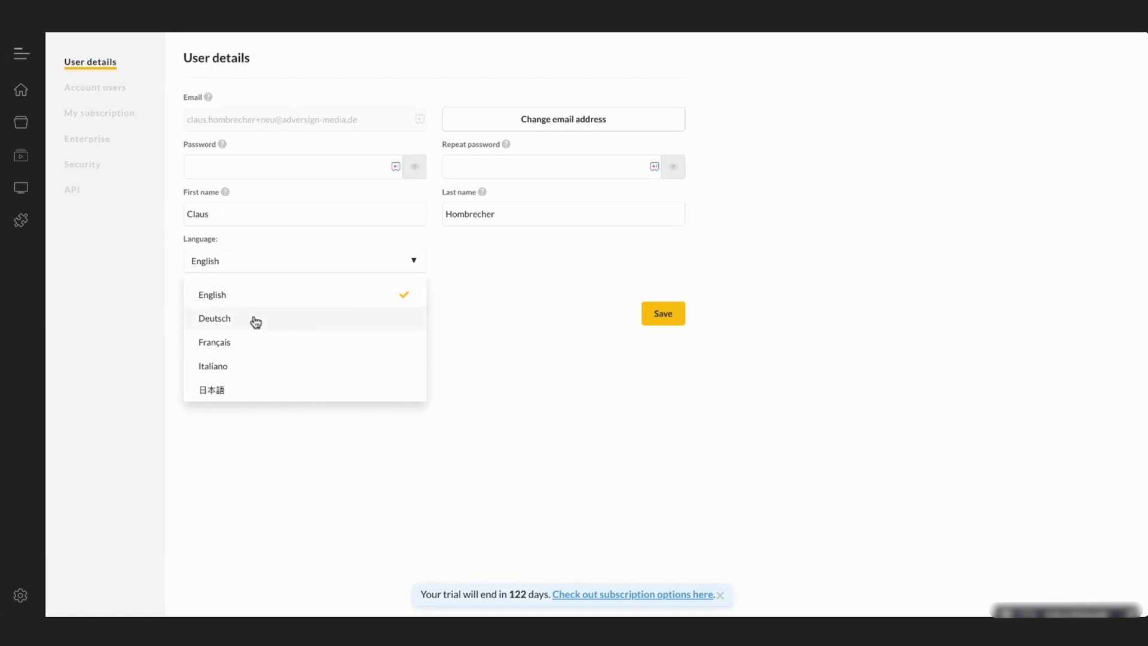
pyautogui.scroll(-3, 298, 326)
pyautogui.scroll(3, 298, 326)
pyautogui.click(542, 333)
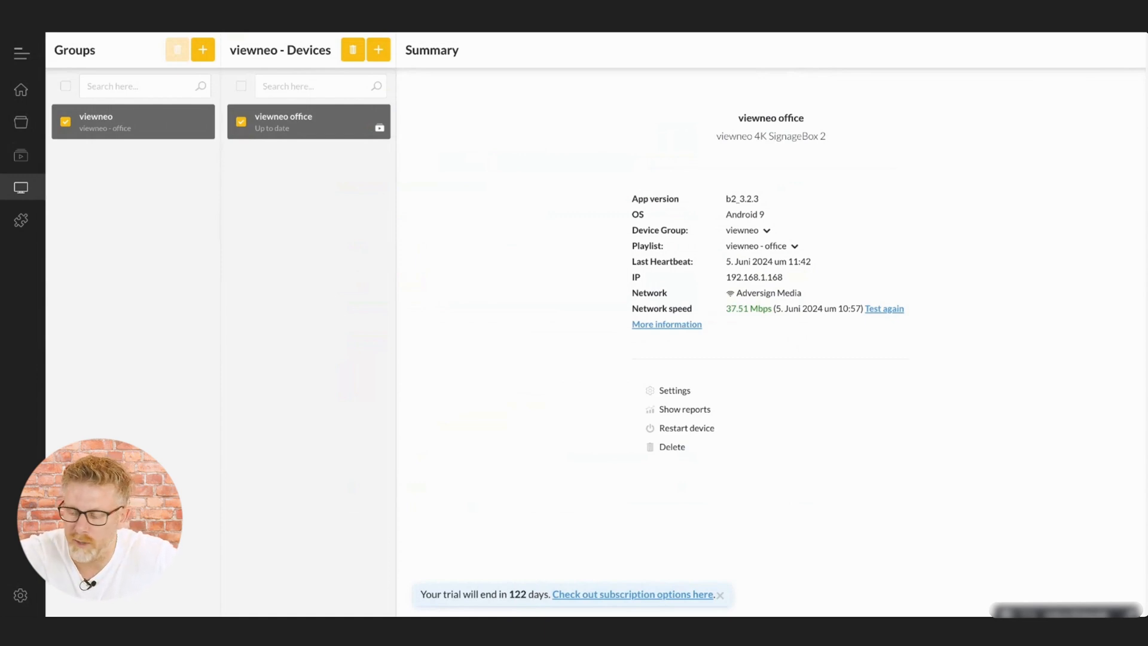
# Step: Delete the viewneo office device and start a new device named "viewneo Office" in the viewneo group
pyautogui.click(353, 52)
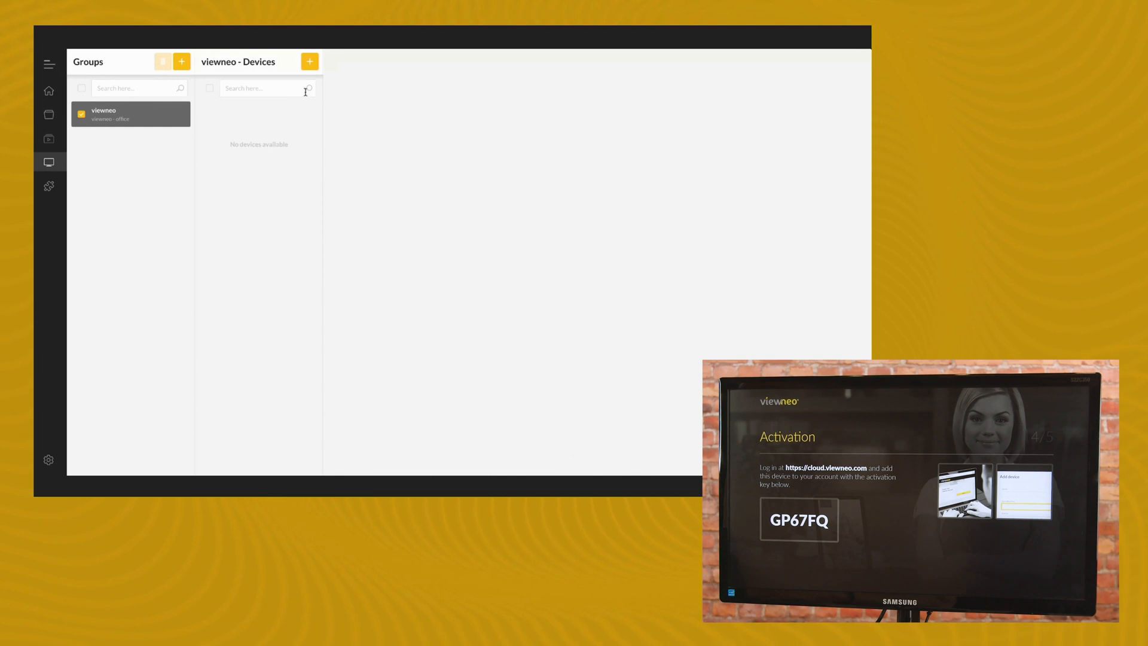
pyautogui.click(310, 62)
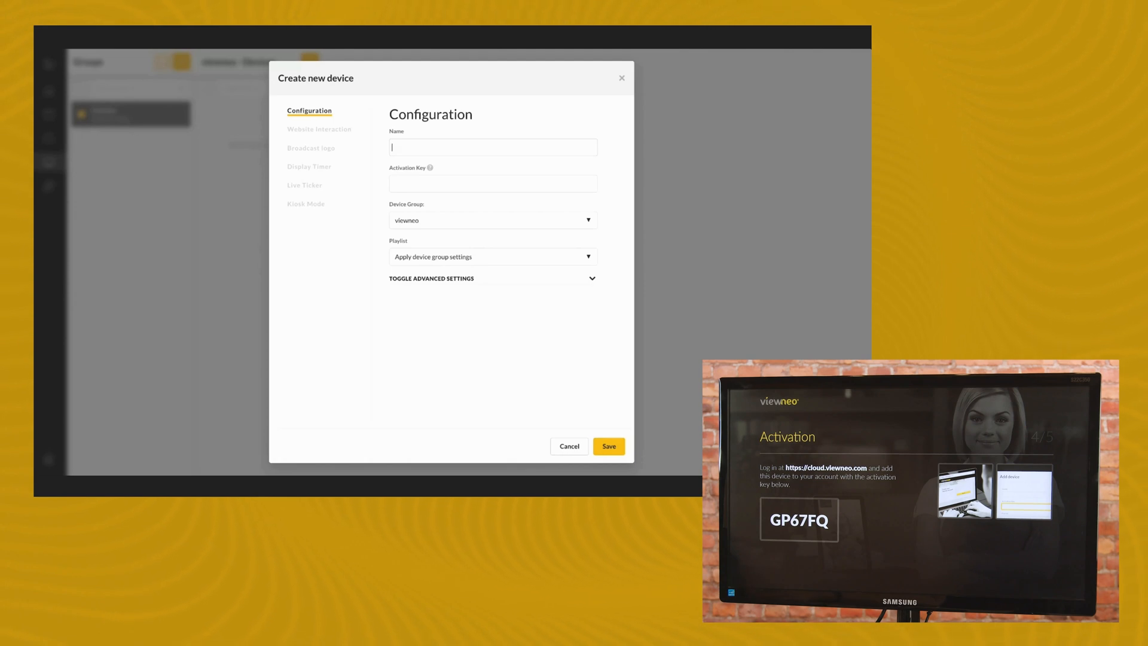
pyautogui.write('vie')
pyautogui.write('w')
pyautogui.write('ne')
pyautogui.write('o Office')
# Step: Enter the activation key shown on the display, assign the viewneo - office playlist and save the new device
pyautogui.write('g')
pyautogui.write('p6')
pyautogui.write('7f')
pyautogui.write('q')
pyautogui.click(468, 253)
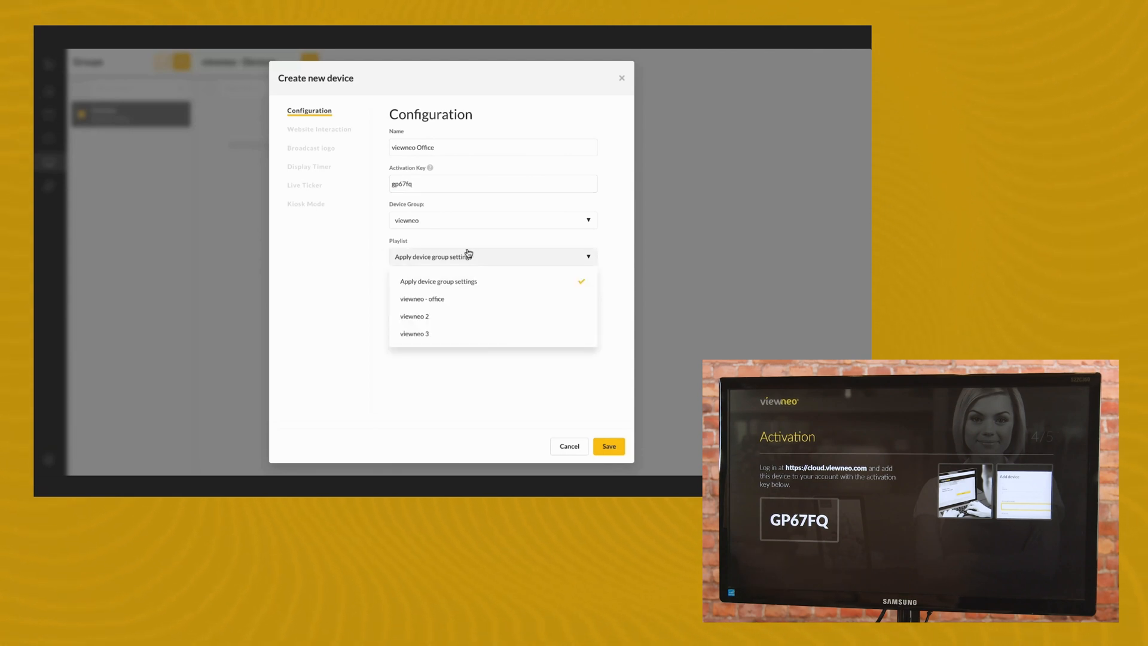
pyautogui.click(473, 301)
pyautogui.click(613, 454)
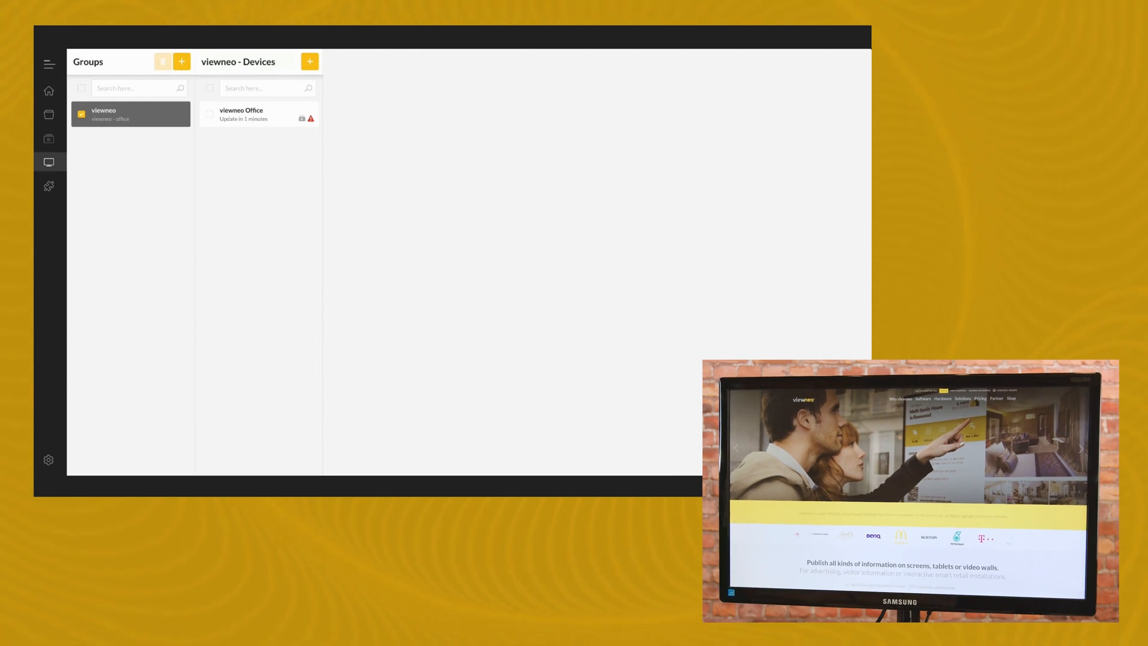
# Step: Reload the device overview, reopen the viewneo group and examine the summary of the viewneo Office device
pyautogui.press('F5')
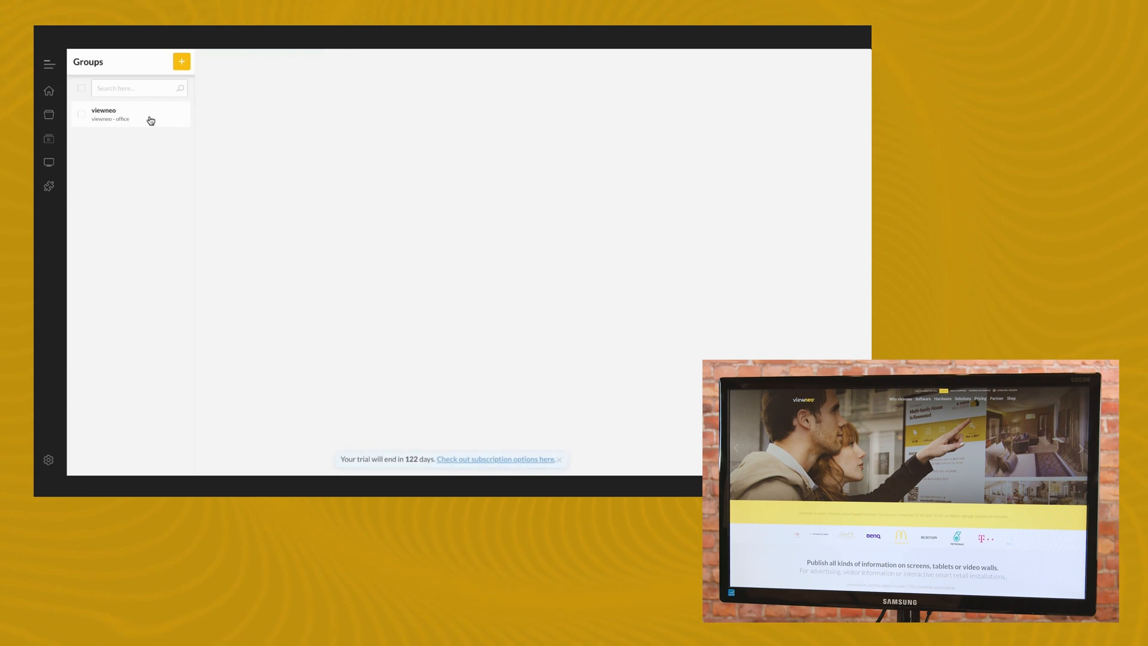
pyautogui.click(150, 121)
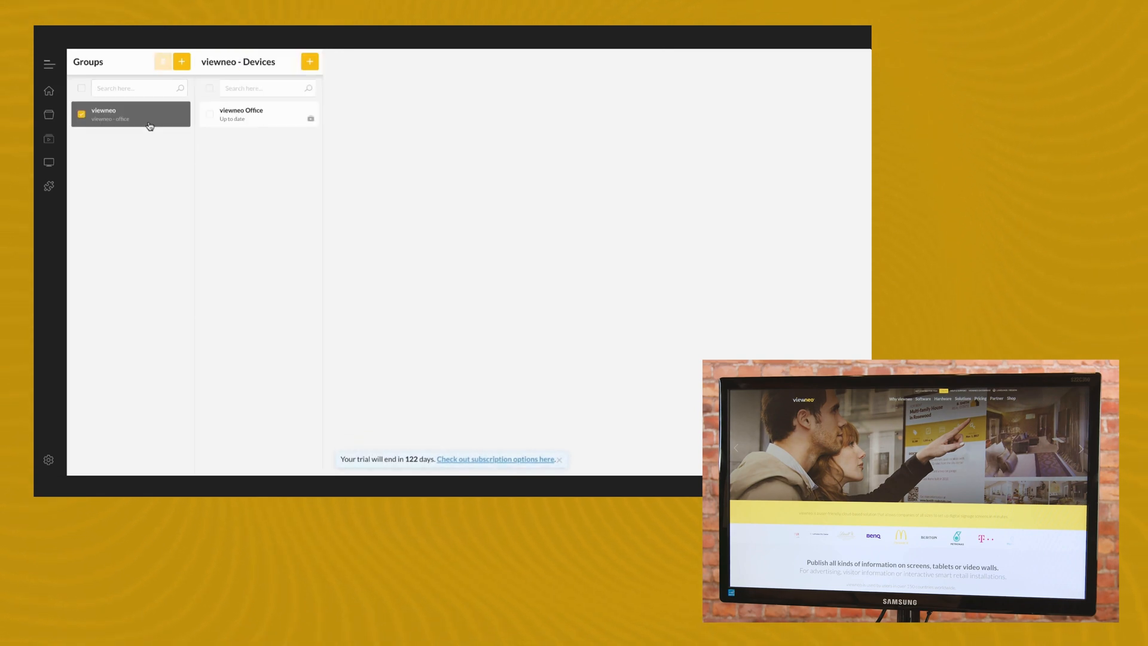
pyautogui.click(261, 121)
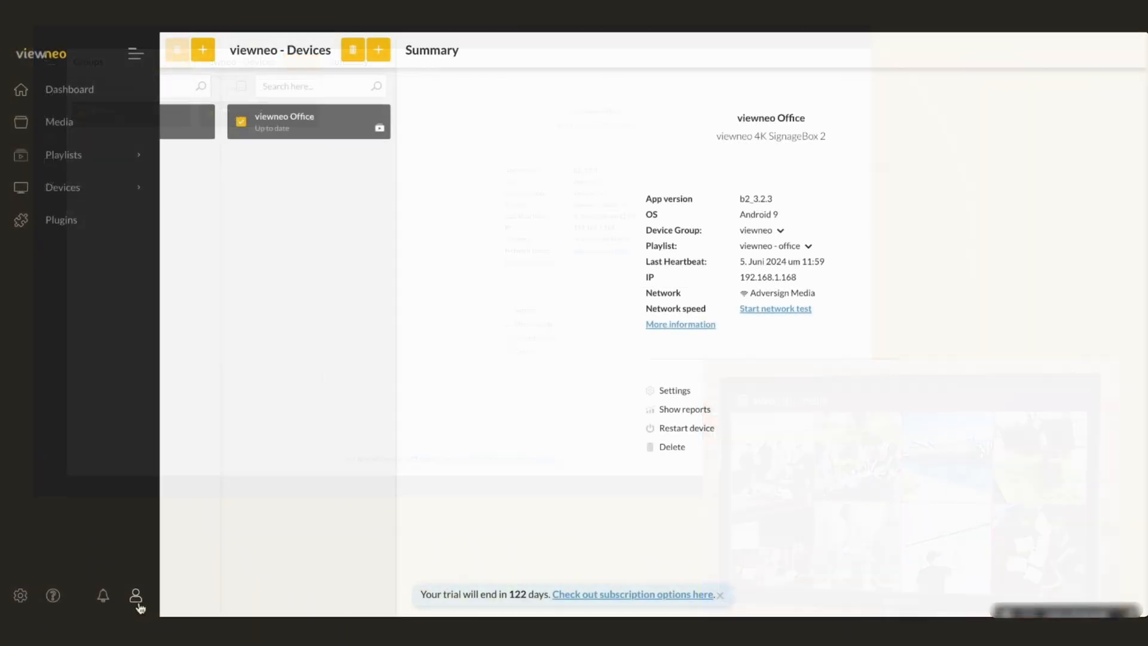
# Step: Start a new account user from the user profile, remove its read and write permissions for Devices, and discard it
pyautogui.click(136, 602)
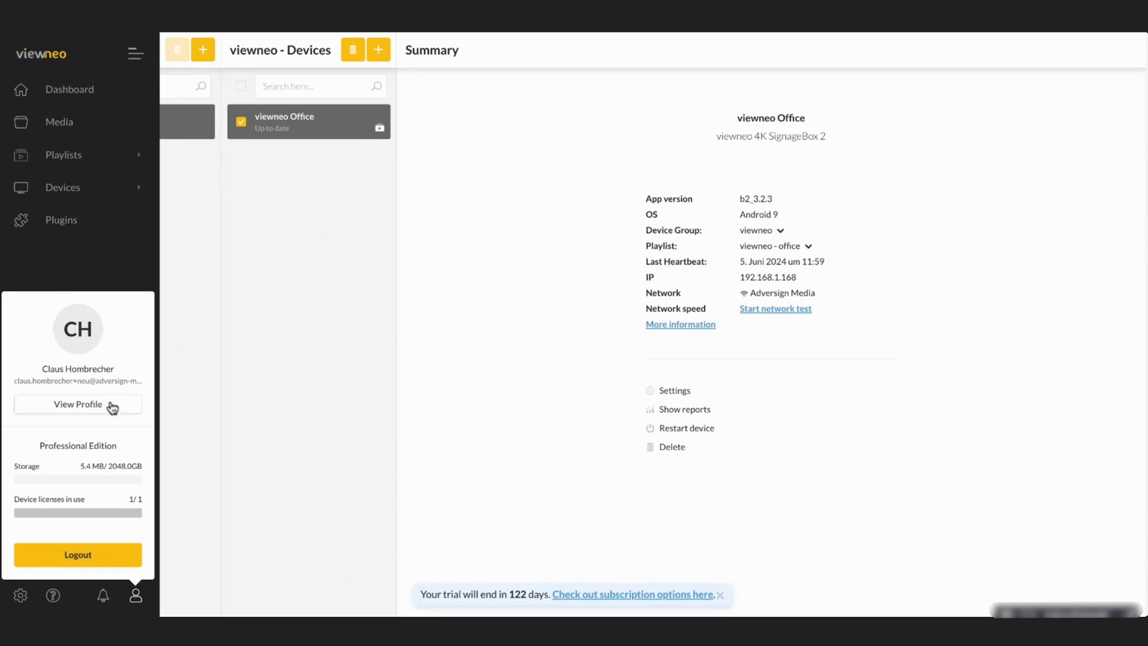
pyautogui.click(105, 406)
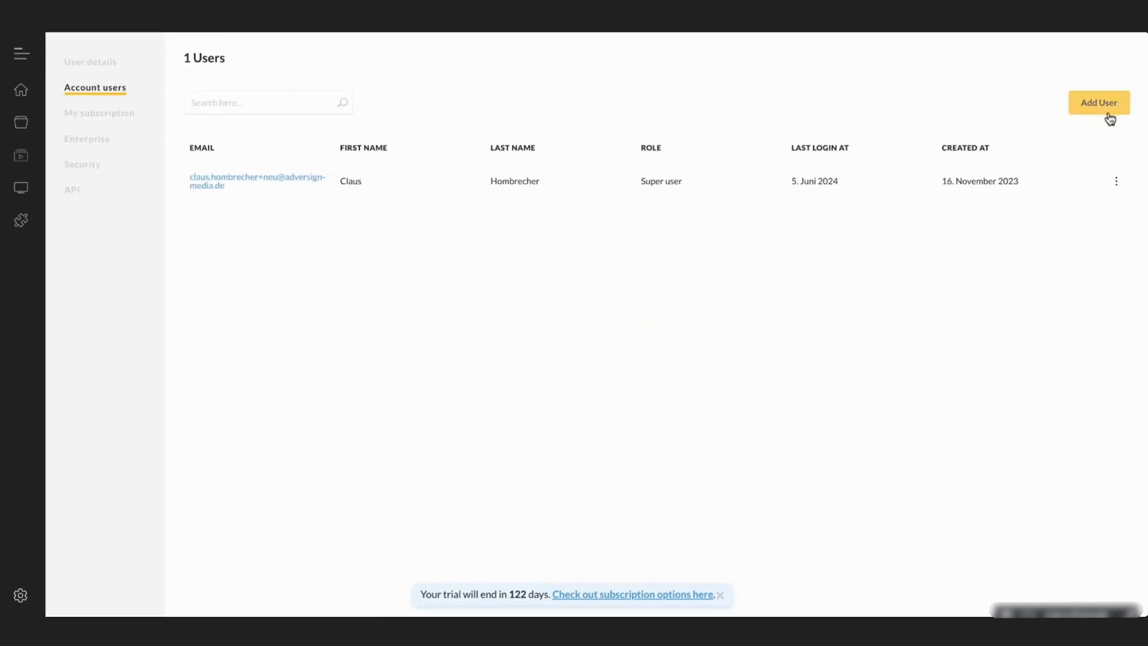
pyautogui.click(1110, 120)
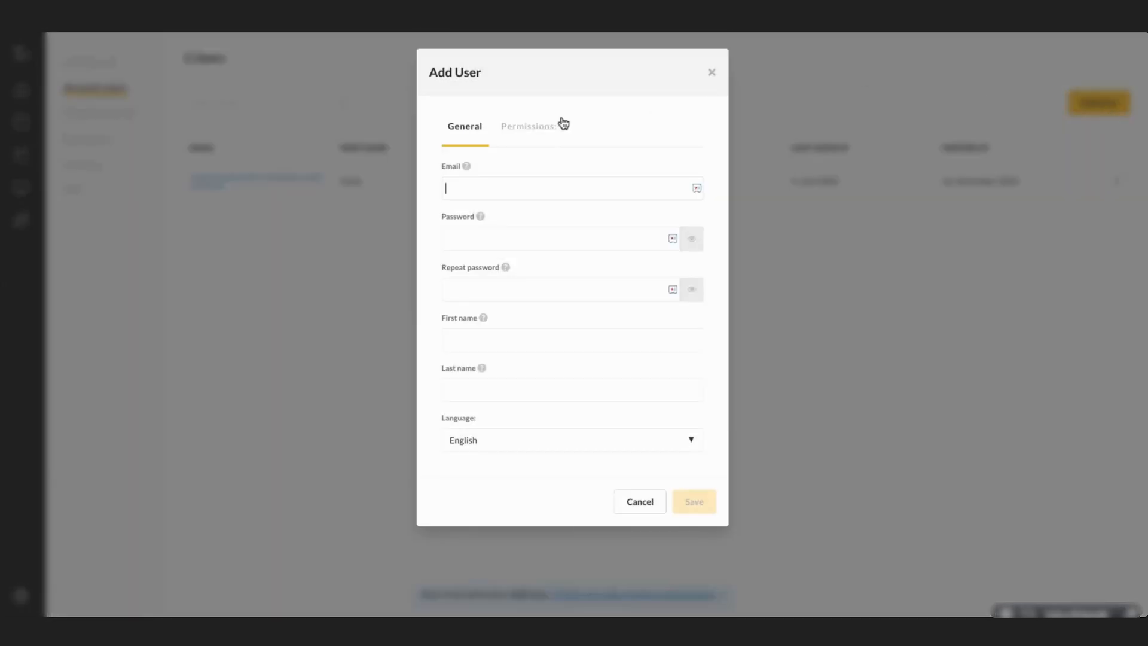
pyautogui.click(528, 133)
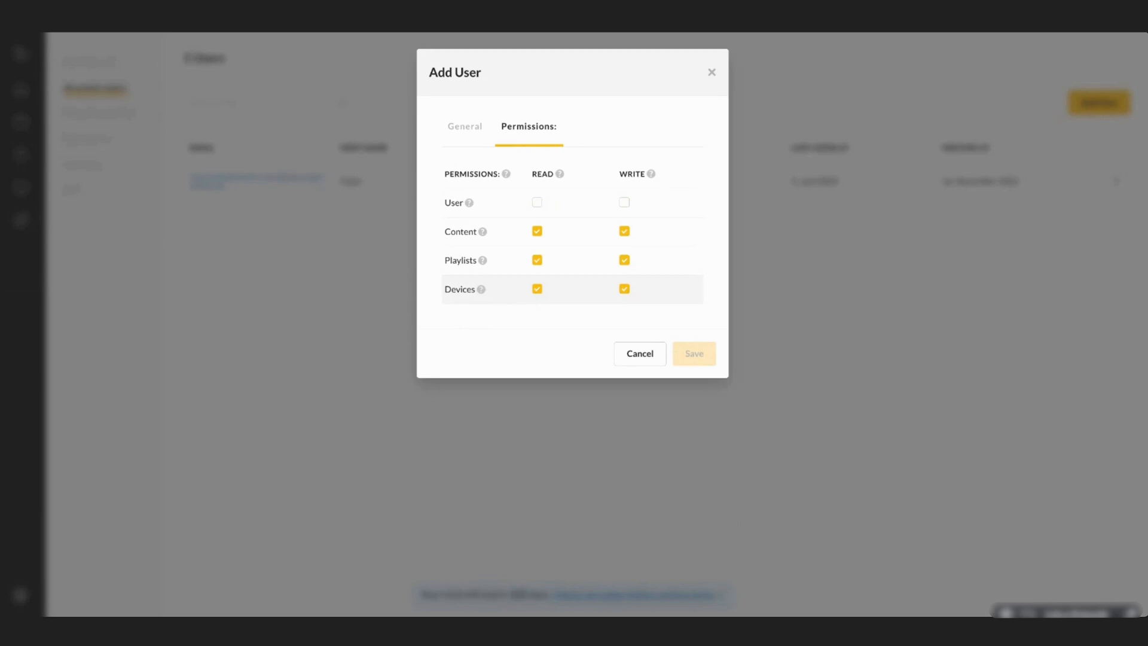
pyautogui.click(537, 289)
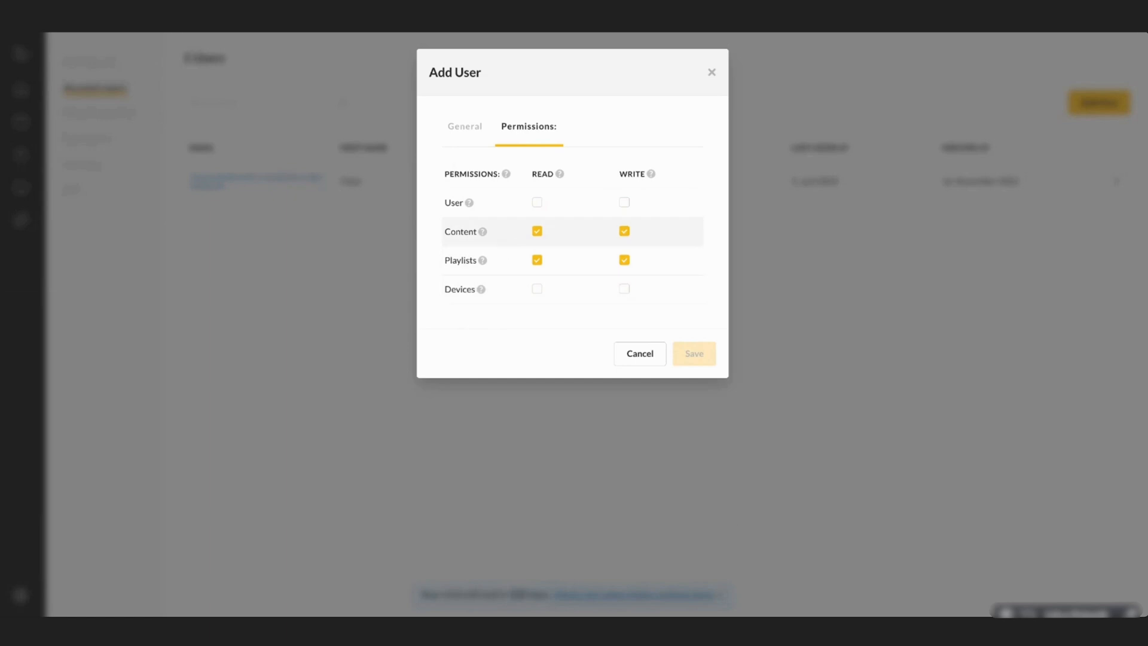
pyautogui.click(644, 359)
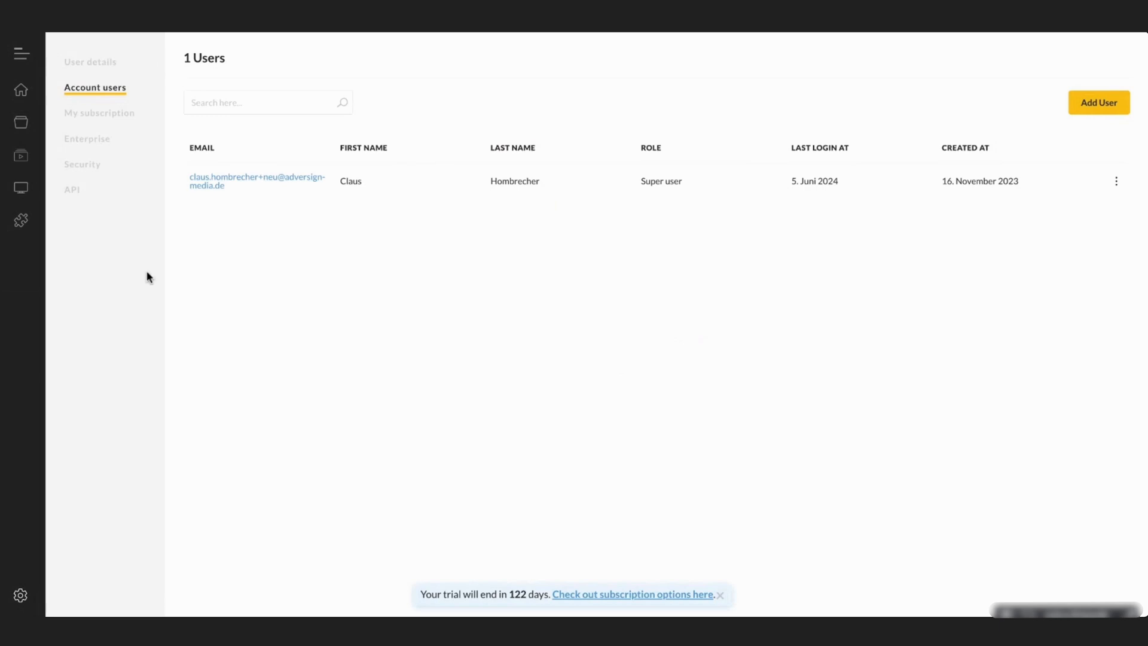
# Step: Examine the subscription and plugin options of the client #1 sub-account in the Enterprise section, leaving it unchanged
pyautogui.click(96, 141)
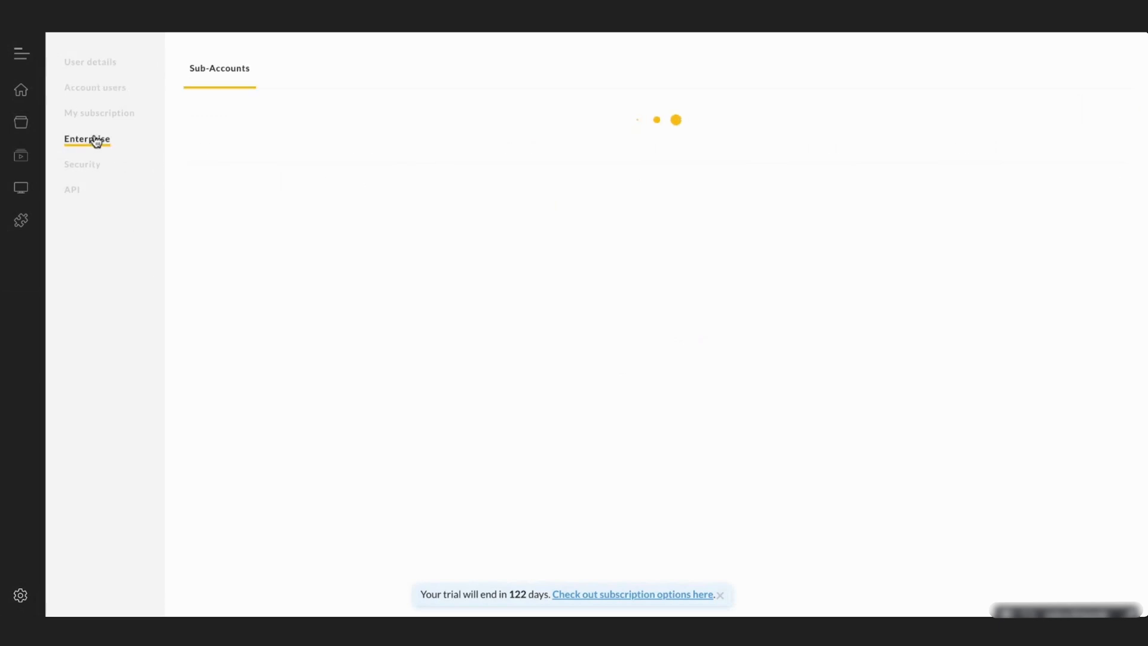
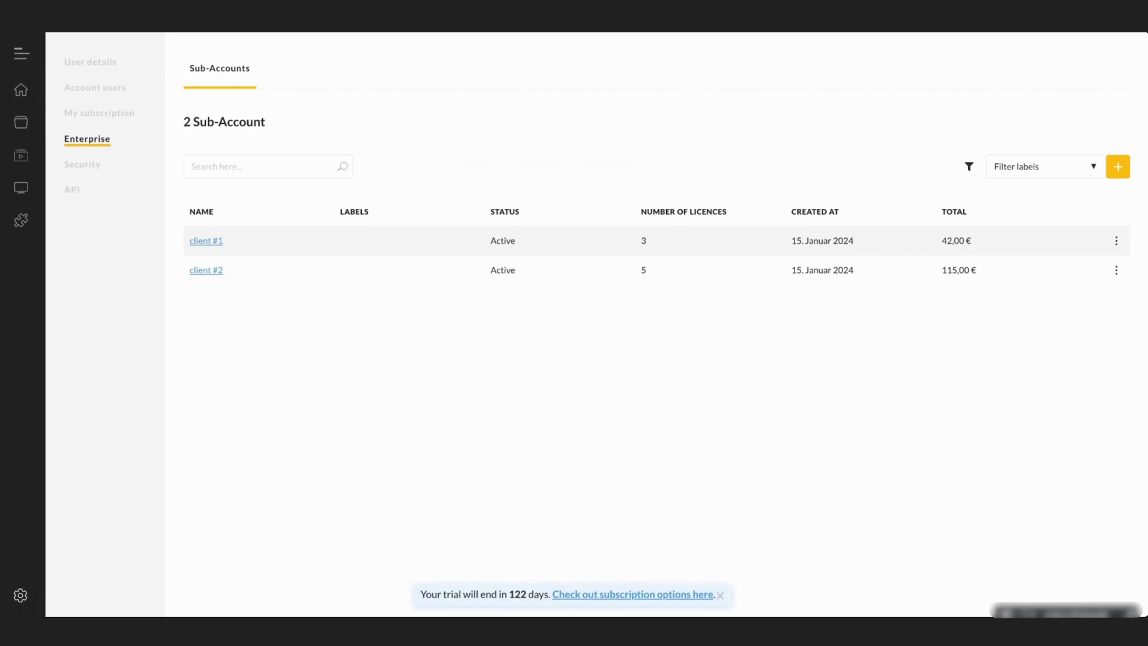
pyautogui.click(1116, 240)
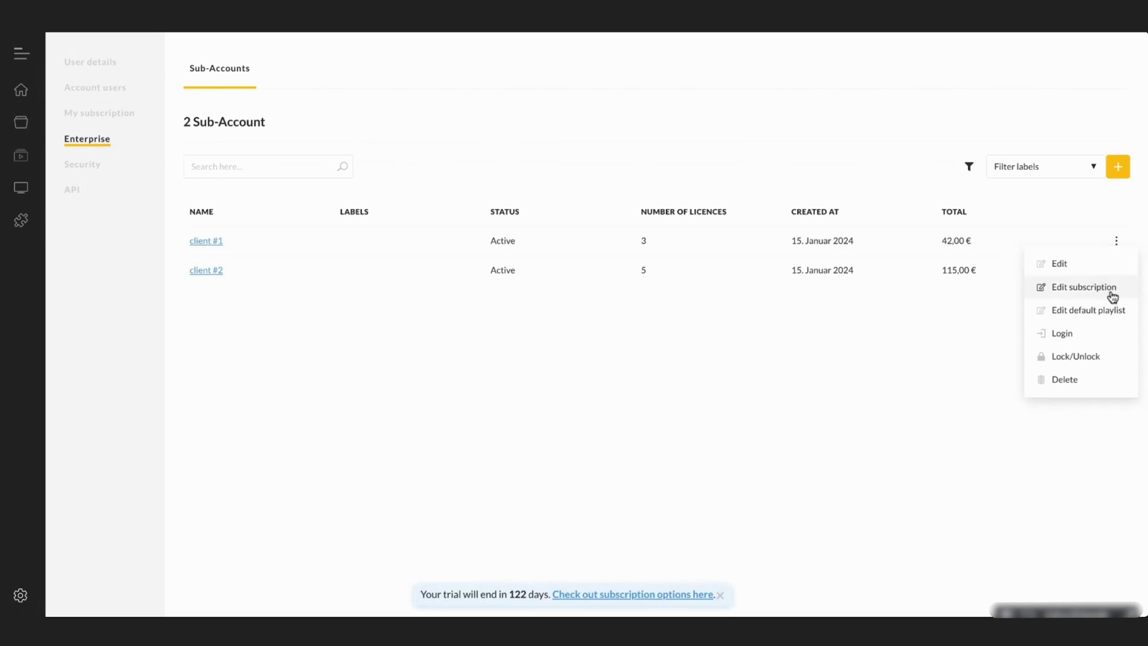
pyautogui.click(1084, 287)
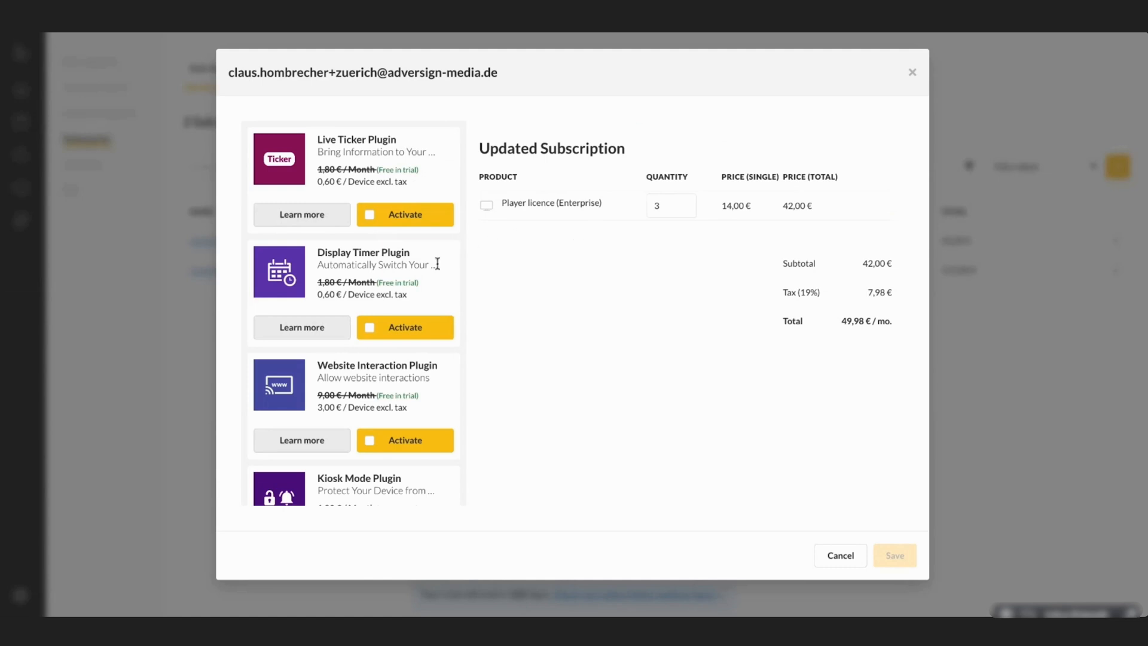
pyautogui.scroll(-3, 437, 285)
pyautogui.scroll(-7, 437, 286)
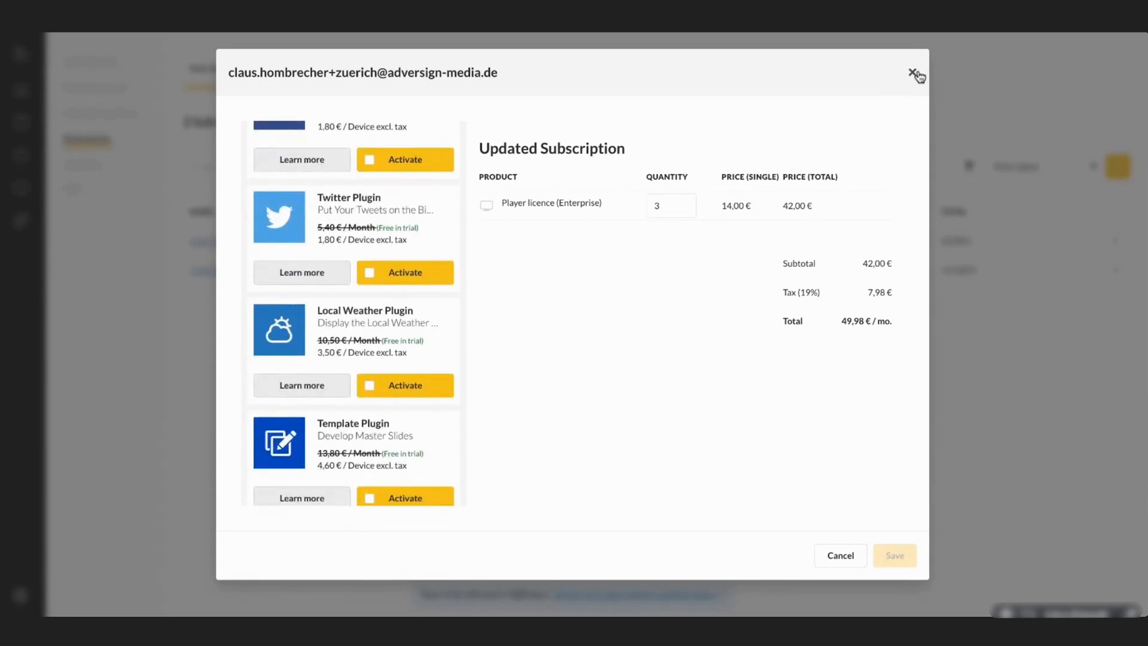
pyautogui.click(913, 73)
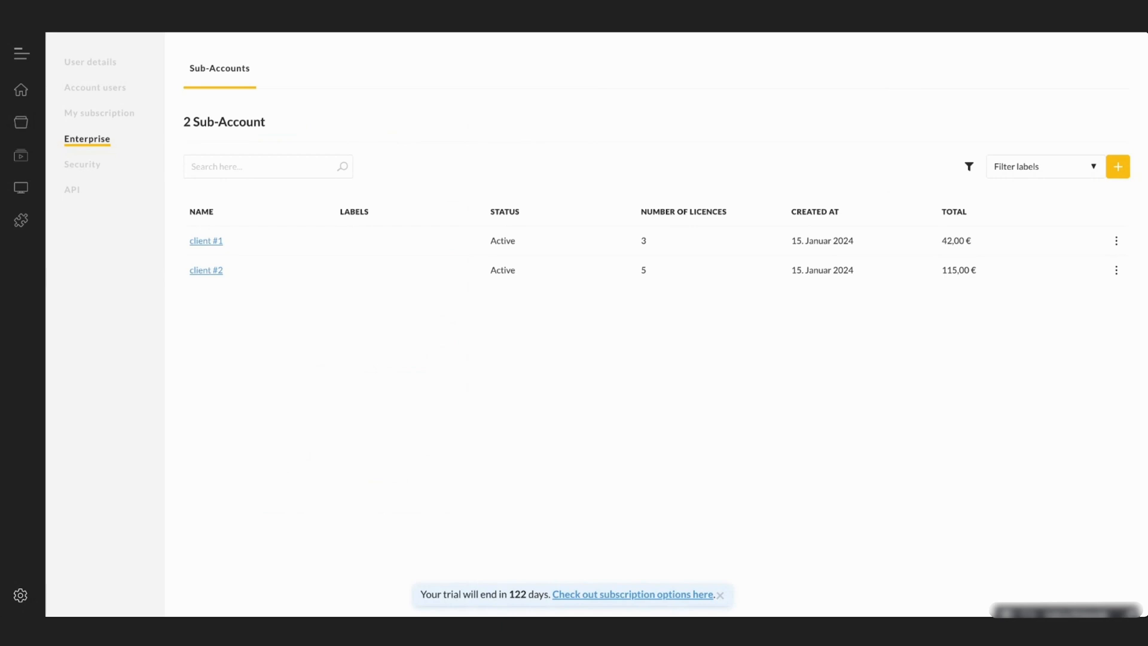
# Step: Create a media folder named Content in Start and move the two Pixabay images and the Time Square image into it
pyautogui.moveTo(27, 126)
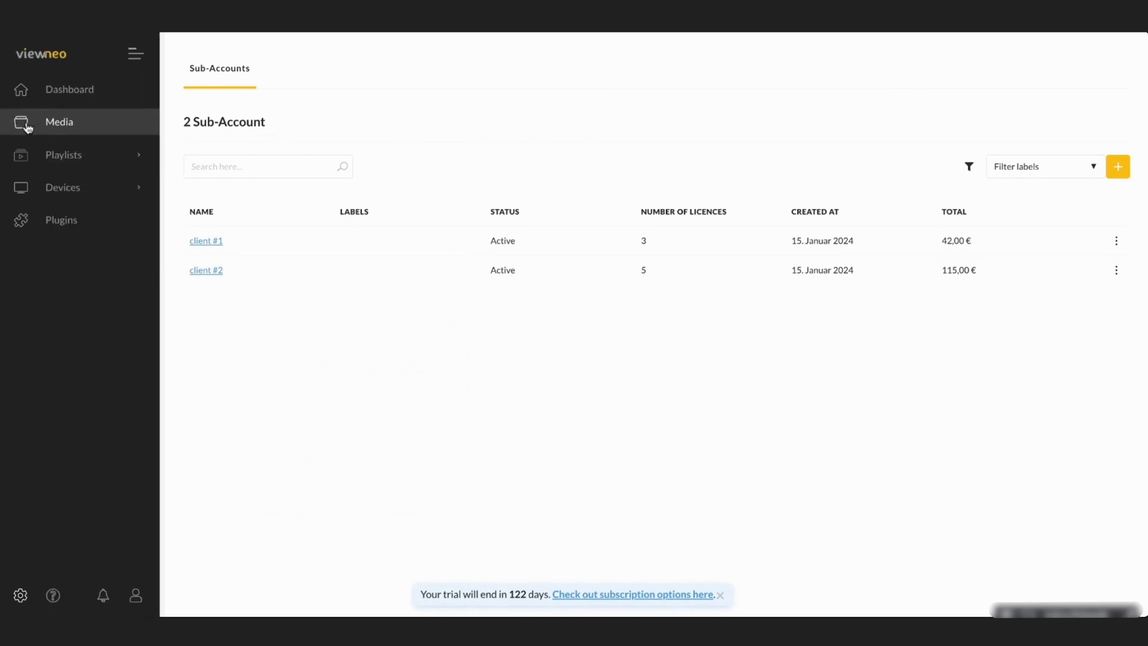
pyautogui.click(27, 125)
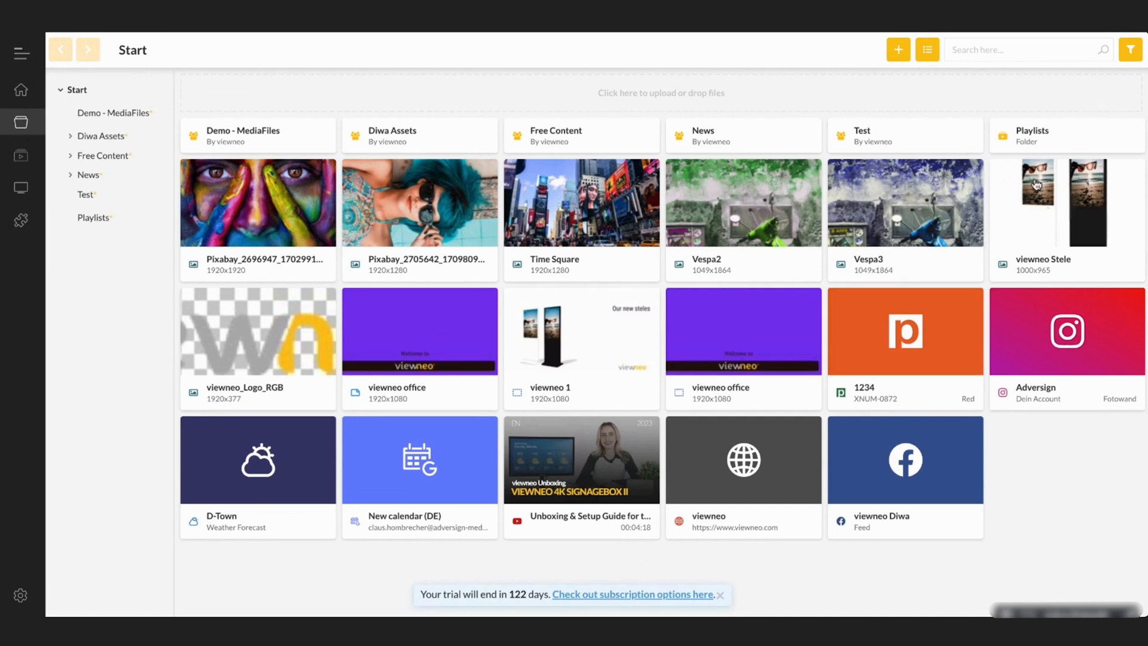
pyautogui.rightClick(1069, 144)
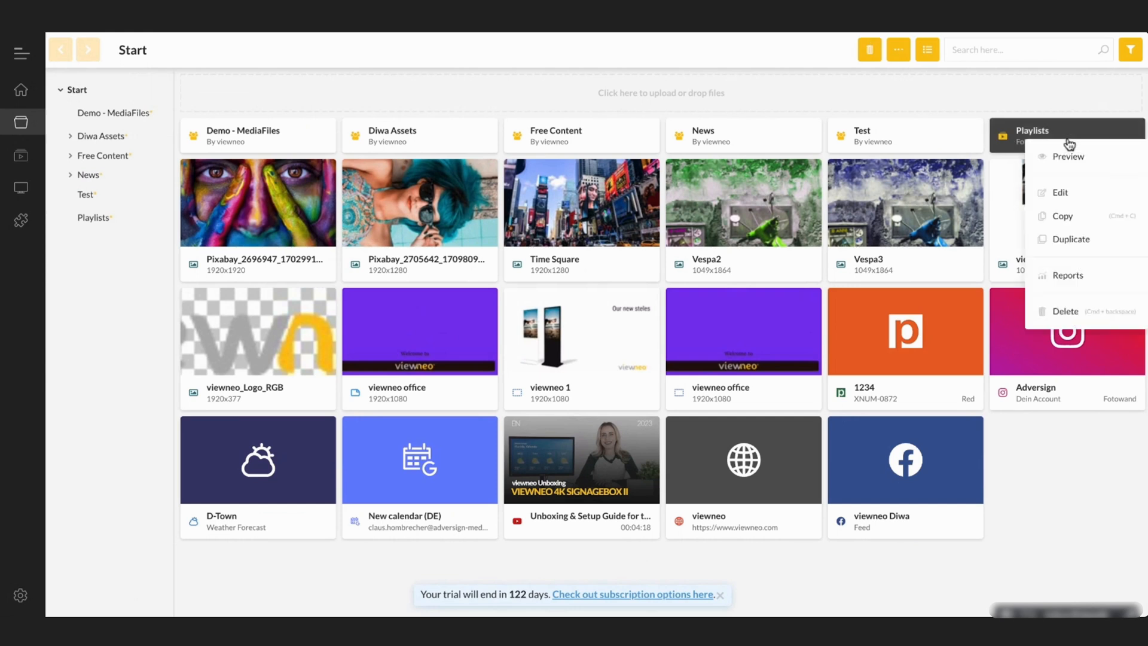
pyautogui.click(991, 354)
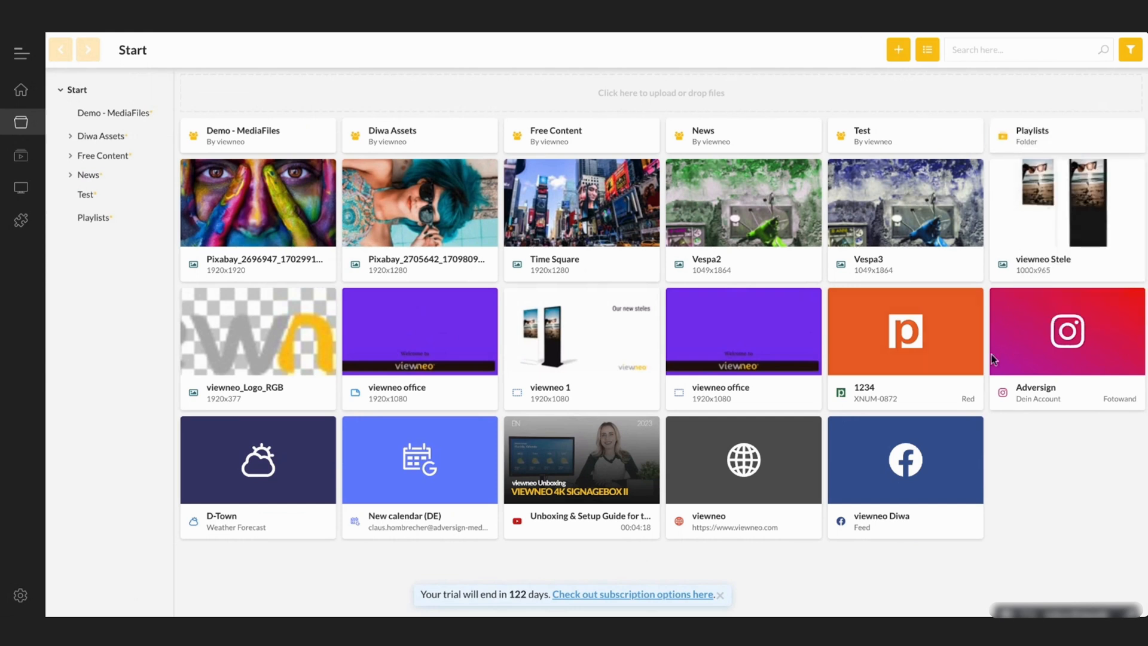
pyautogui.rightClick(1039, 463)
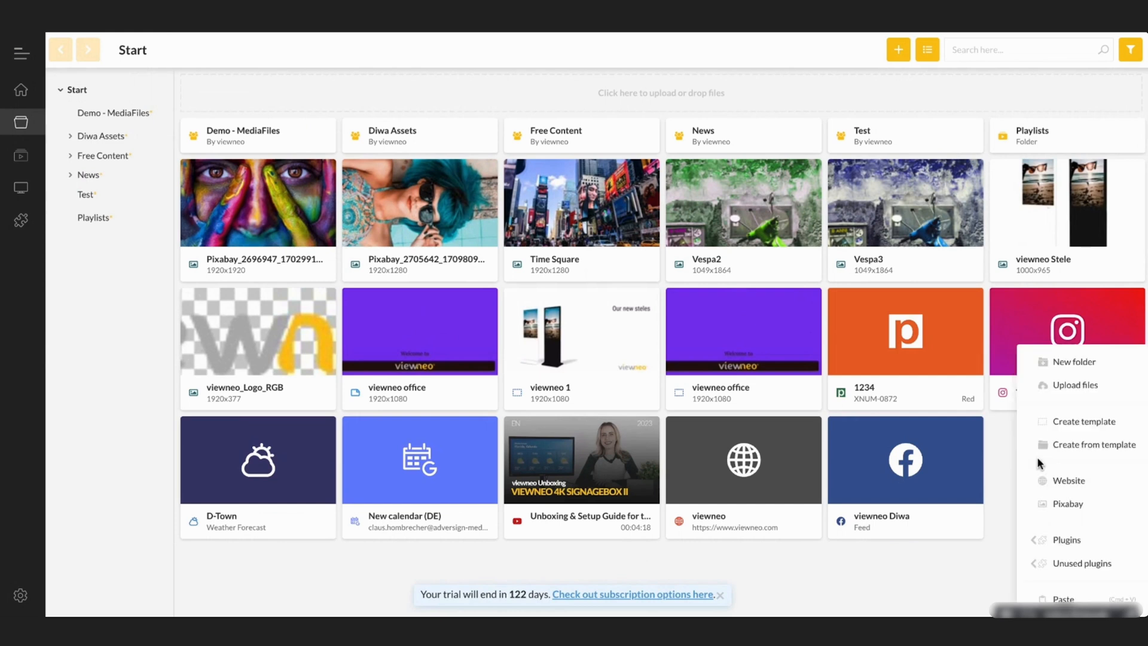
pyautogui.click(1087, 367)
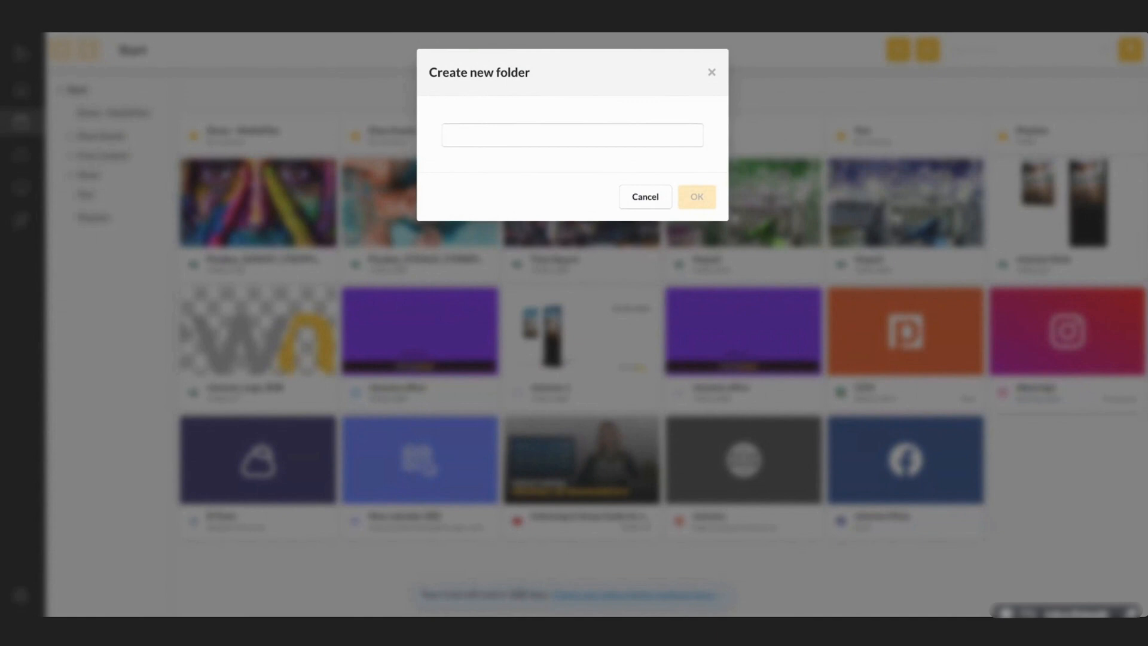
pyautogui.write('Content')
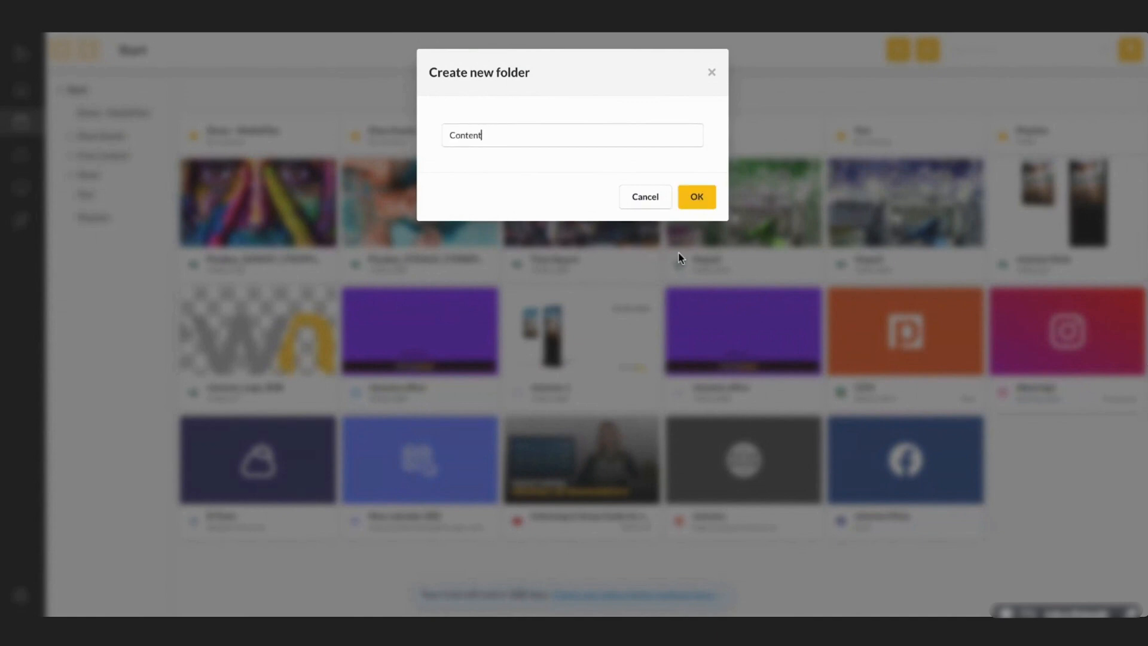
pyautogui.click(705, 199)
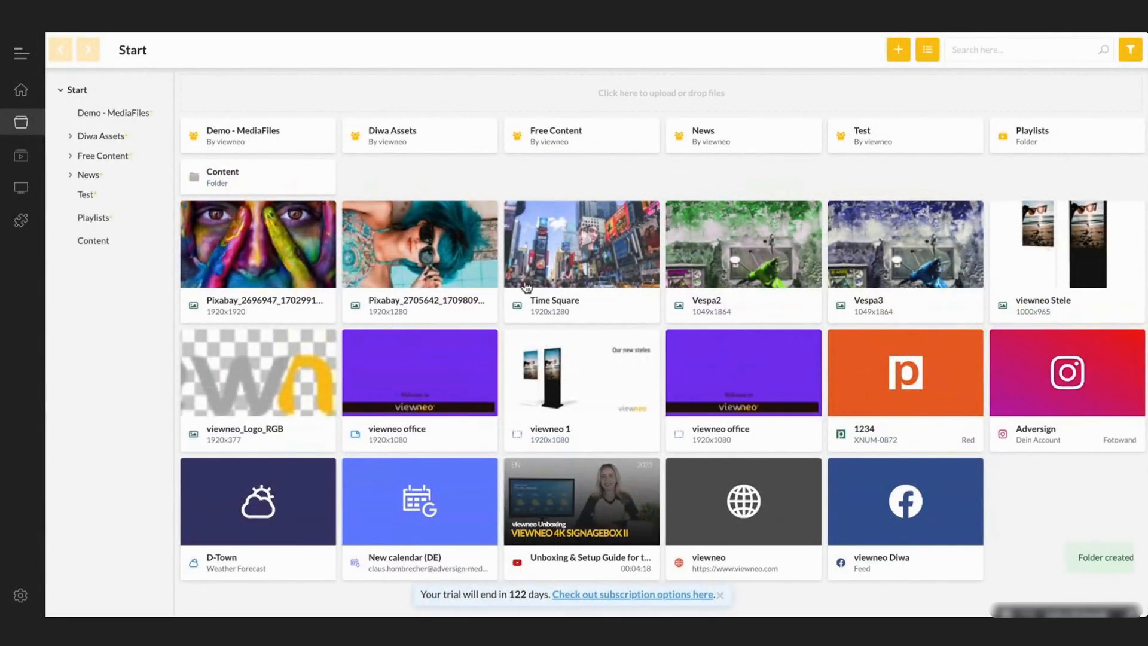
pyautogui.moveTo(272, 206); pyautogui.dragTo(242, 178)
pyautogui.moveTo(257, 240); pyautogui.dragTo(254, 178)
# Step: Share the Content folder with all accounts
pyautogui.rightClick(271, 178)
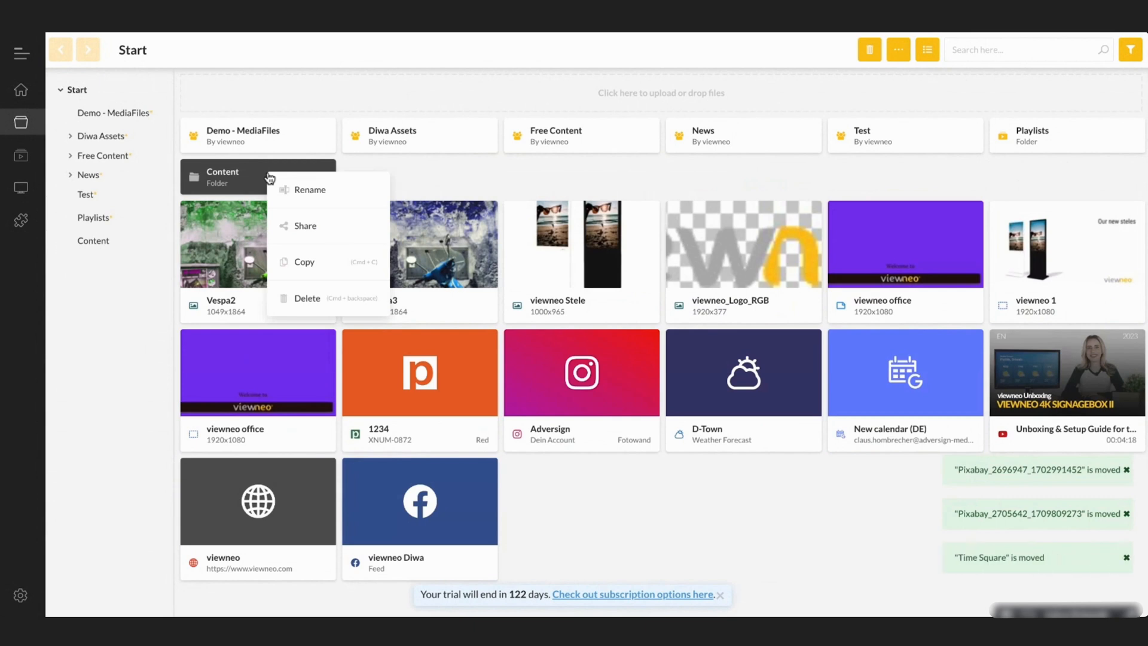
pyautogui.click(331, 231)
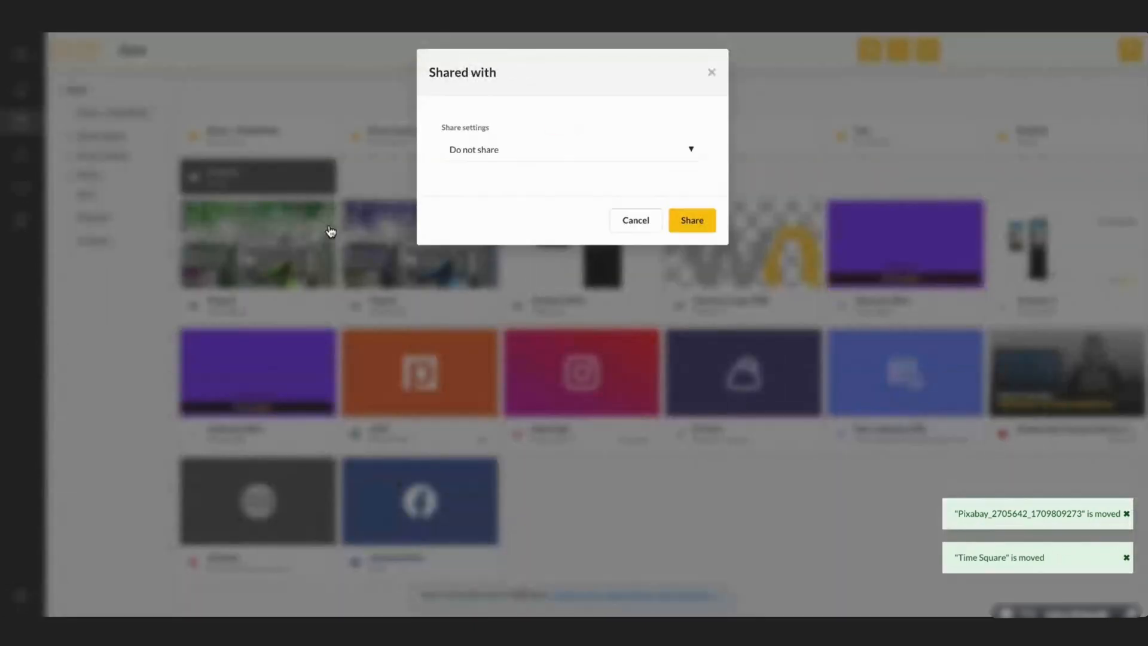
pyautogui.click(677, 161)
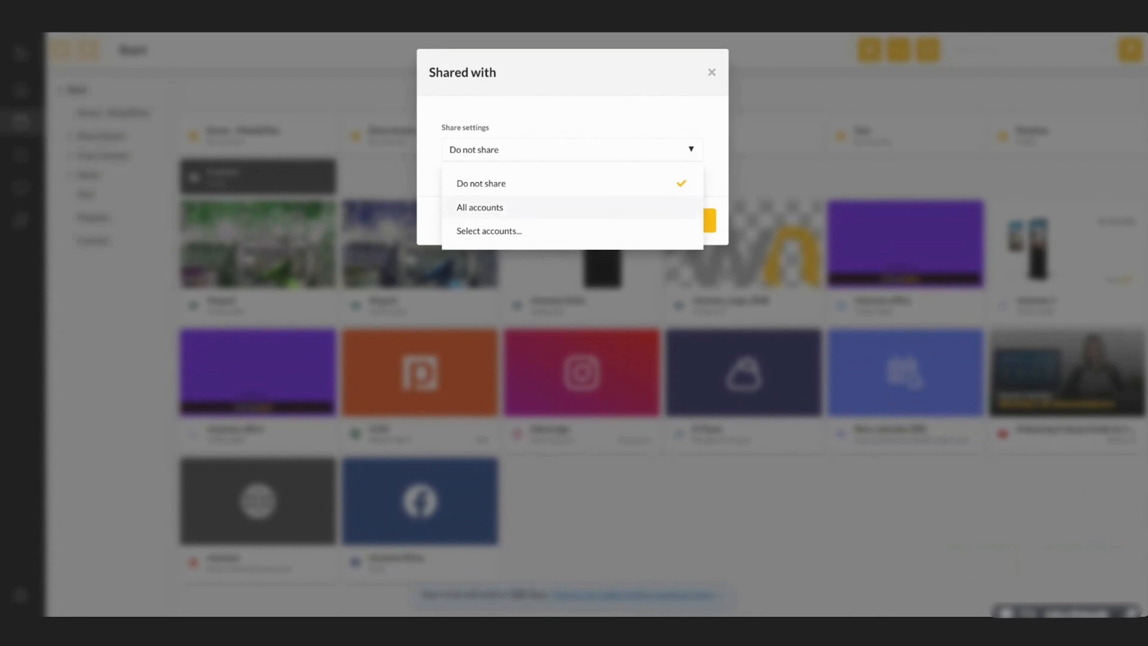
pyautogui.click(546, 231)
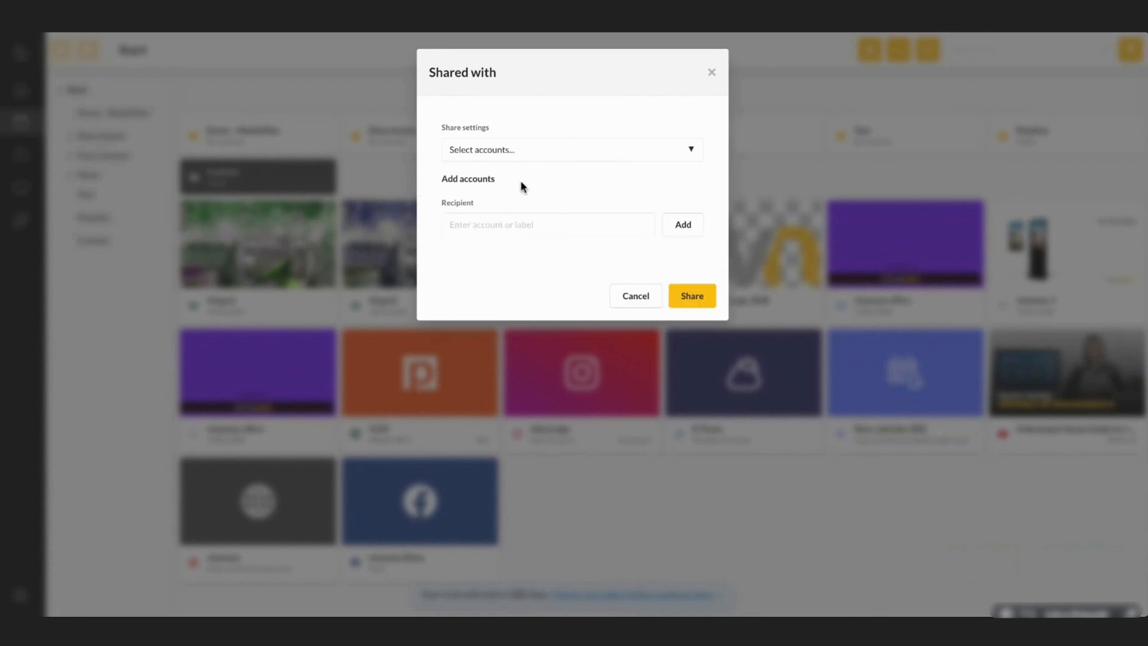
pyautogui.click(589, 156)
pyautogui.click(537, 208)
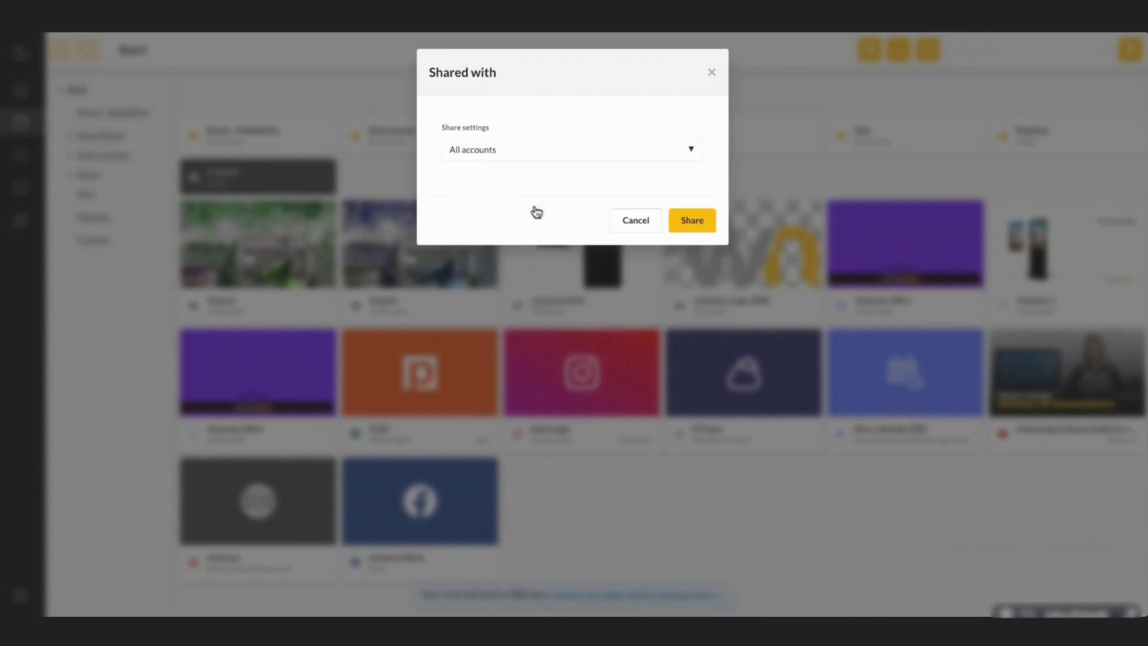
pyautogui.click(705, 220)
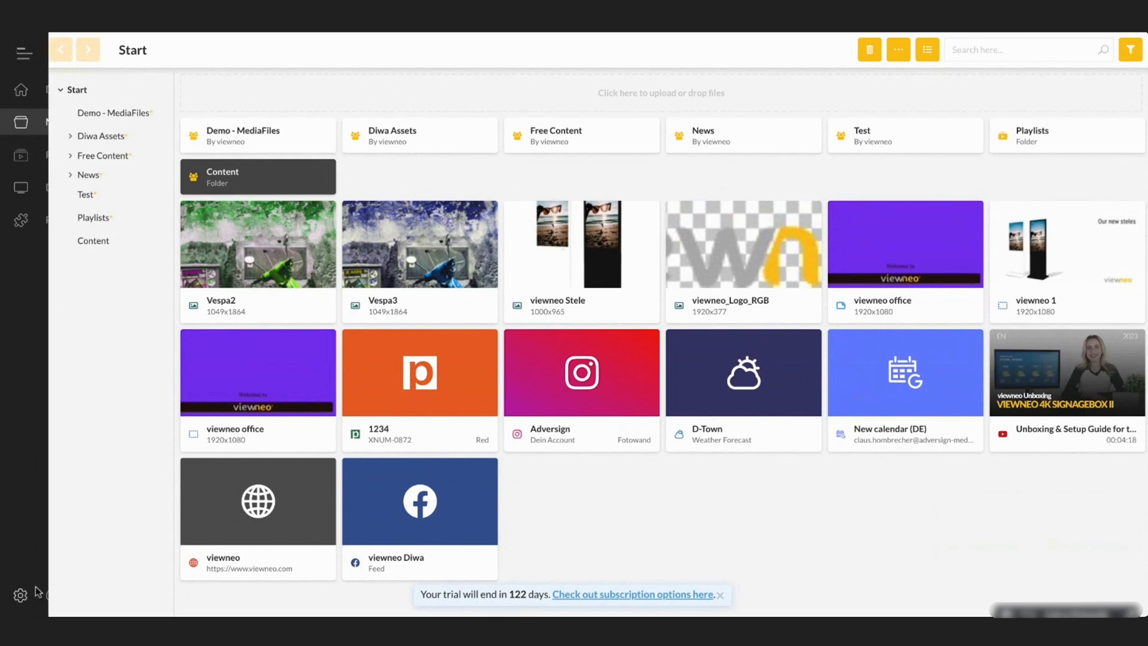
# Step: In the Enterprise section of the user profile, choose viewneo - office as the default playlist for the client #1 sub-account
pyautogui.moveTo(82, 600)
pyautogui.click(136, 598)
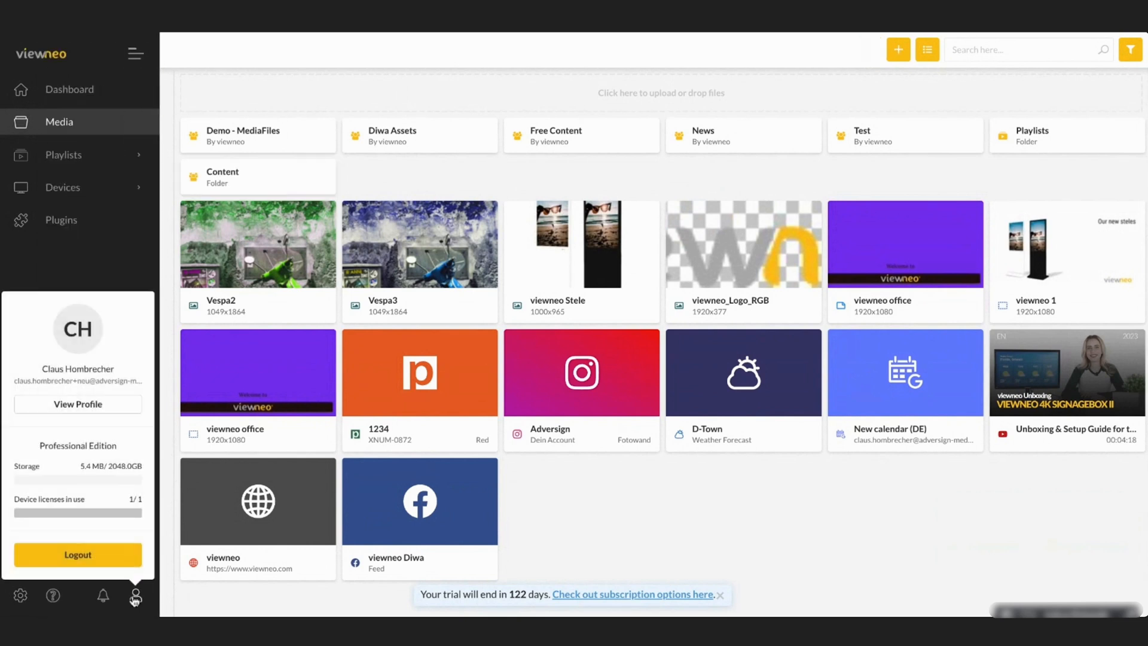
pyautogui.click(119, 403)
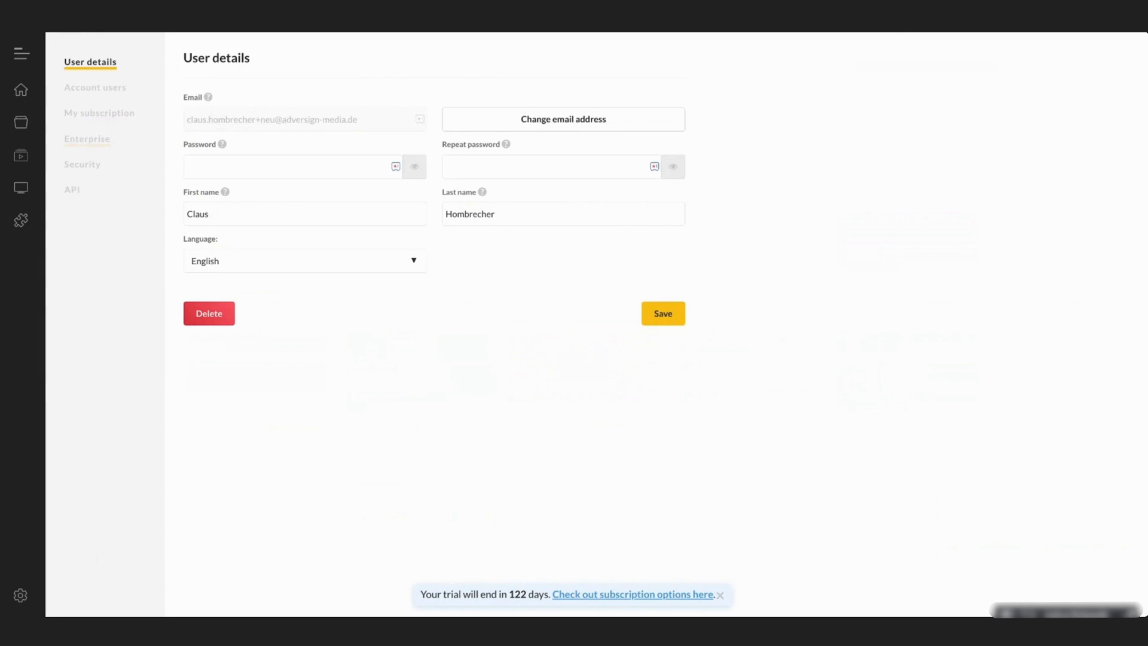
pyautogui.click(87, 139)
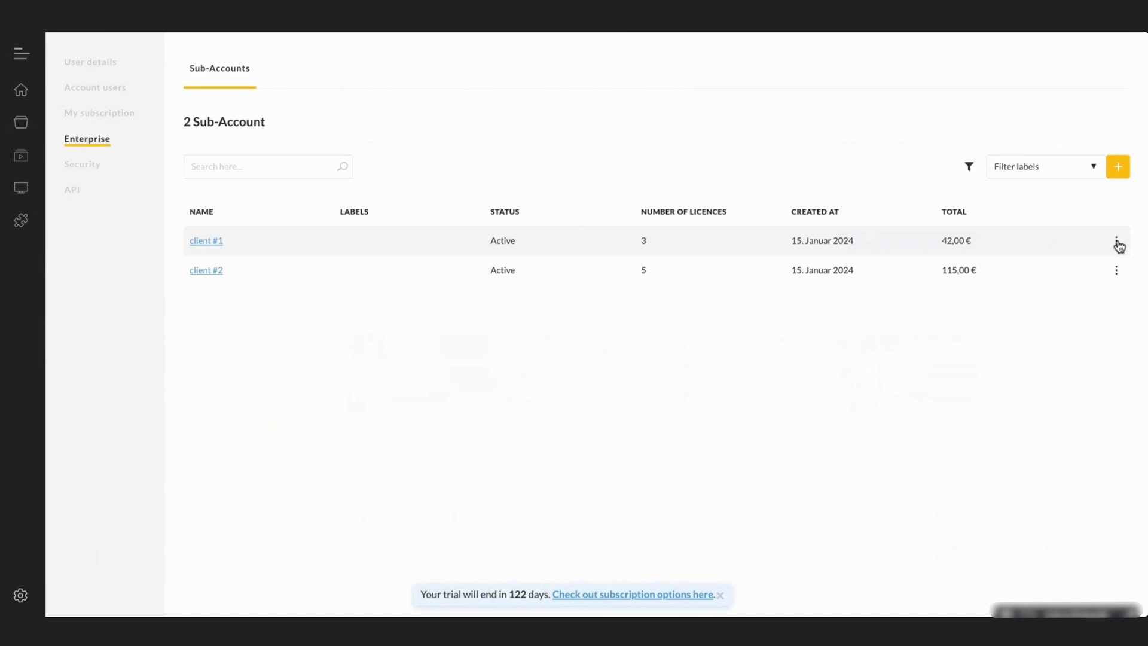
pyautogui.click(1116, 243)
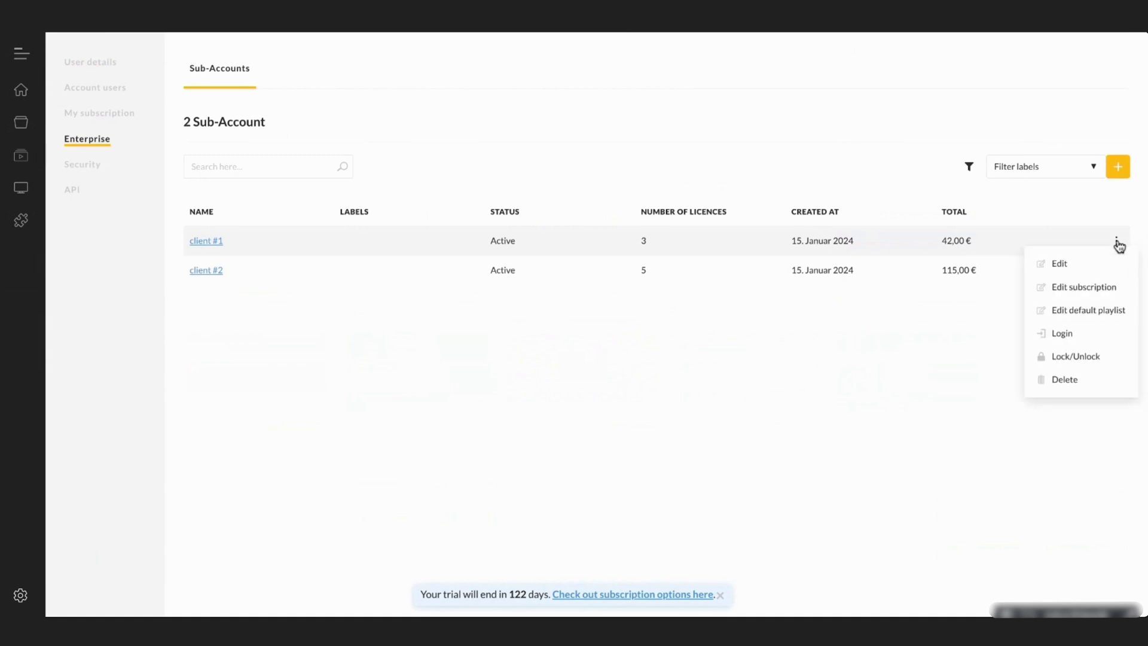
pyautogui.click(1096, 318)
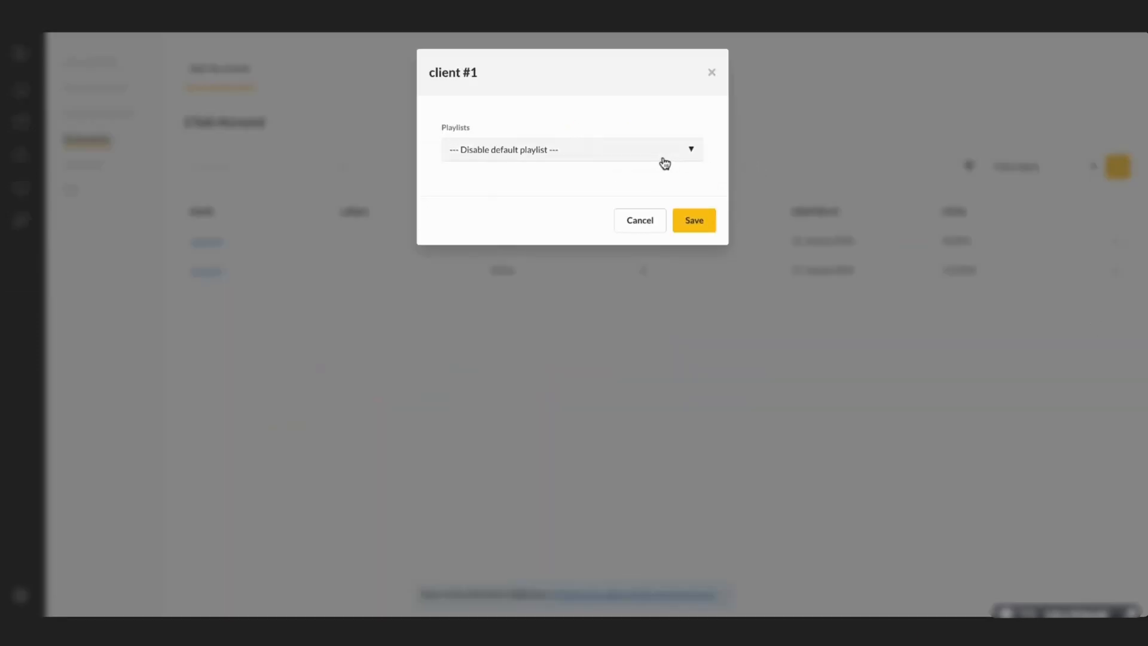
pyautogui.click(664, 159)
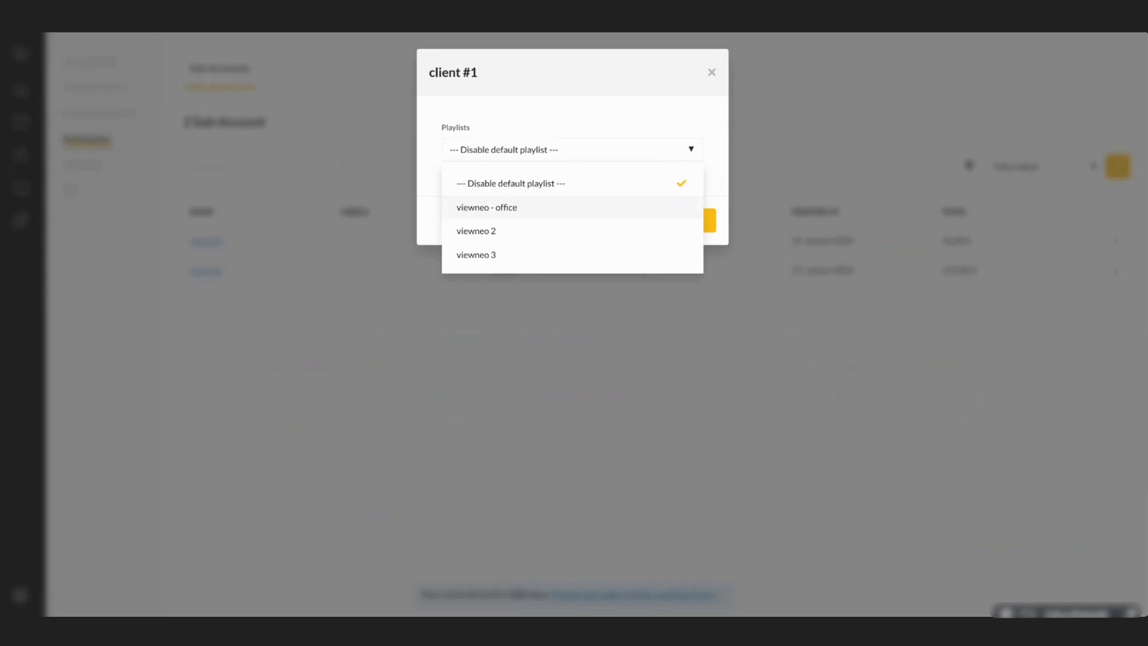
pyautogui.click(487, 207)
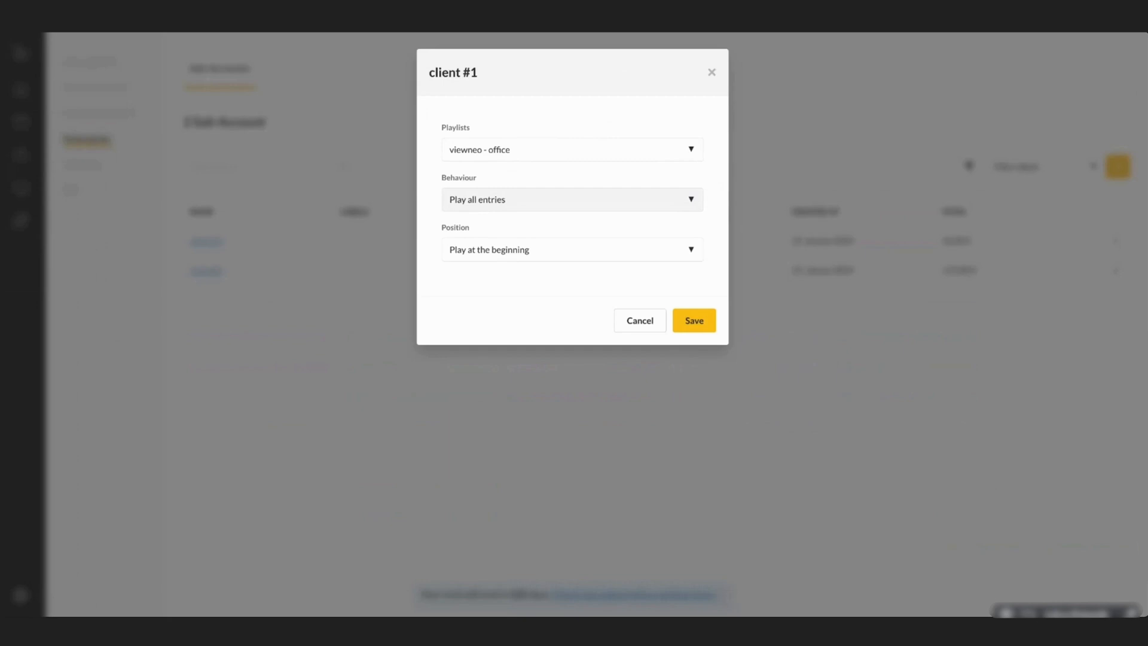
# Step: Keep the default playlist's behaviour at Play all entries and its position at Play at the beginning, and save the settings
pyautogui.click(616, 201)
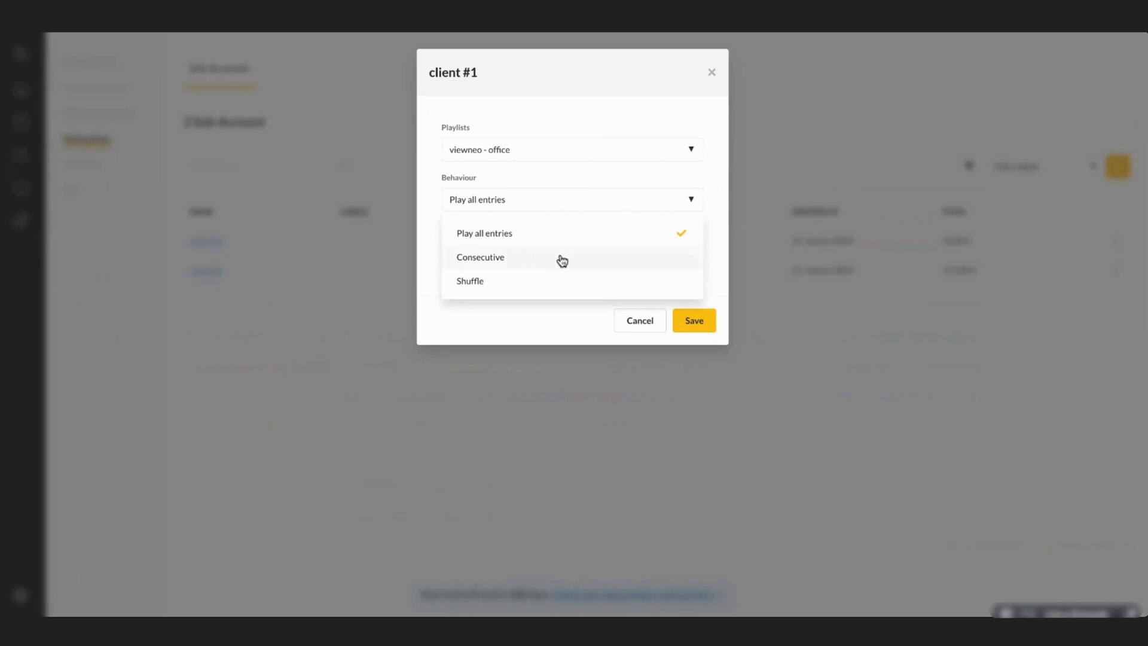
pyautogui.click(583, 183)
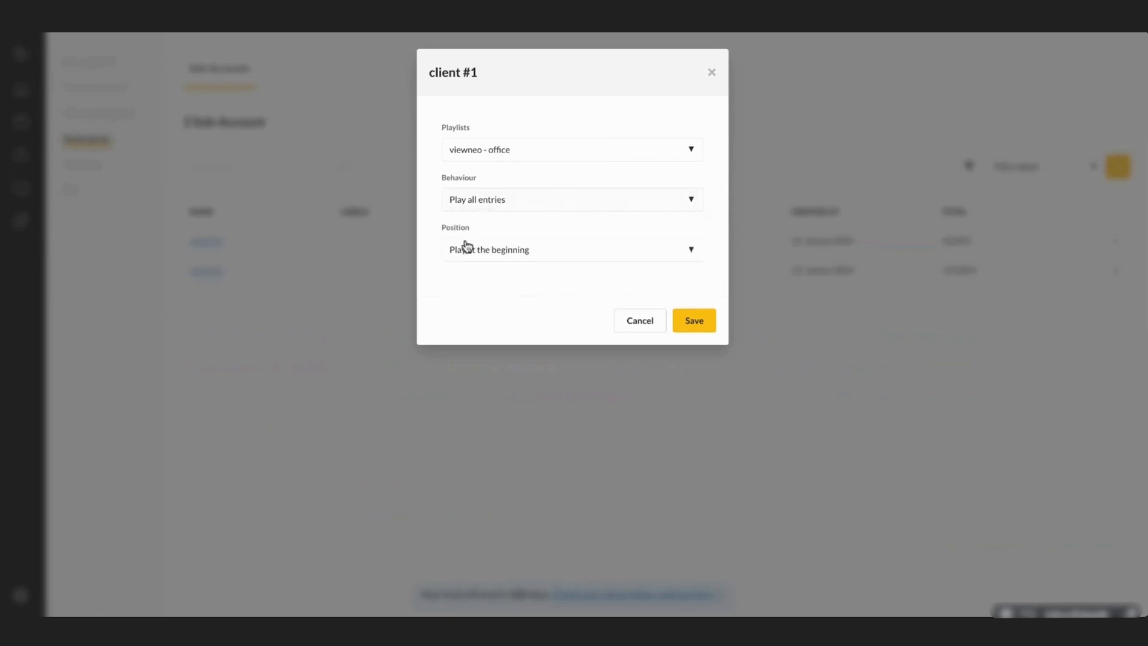
pyautogui.click(538, 248)
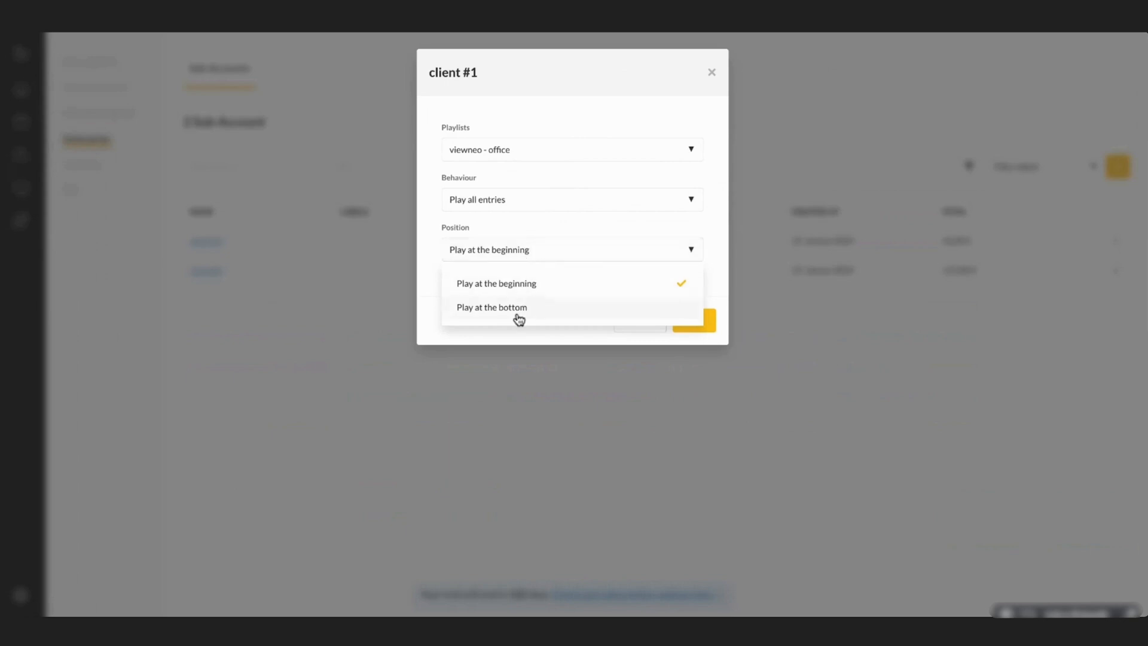
pyautogui.click(603, 218)
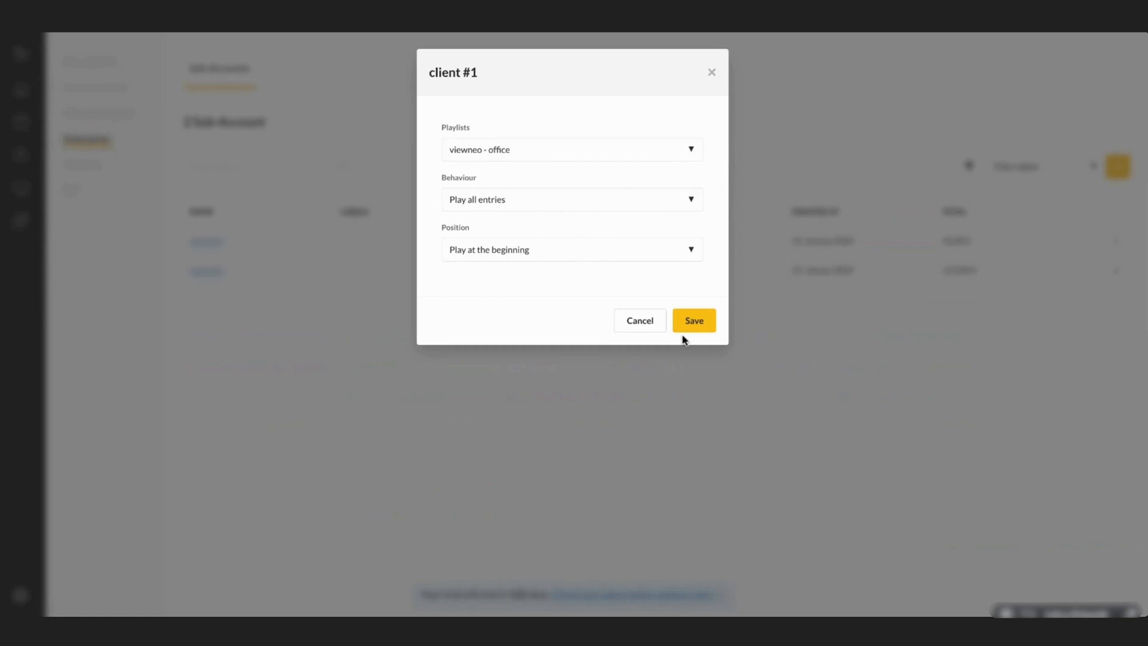
pyautogui.click(695, 321)
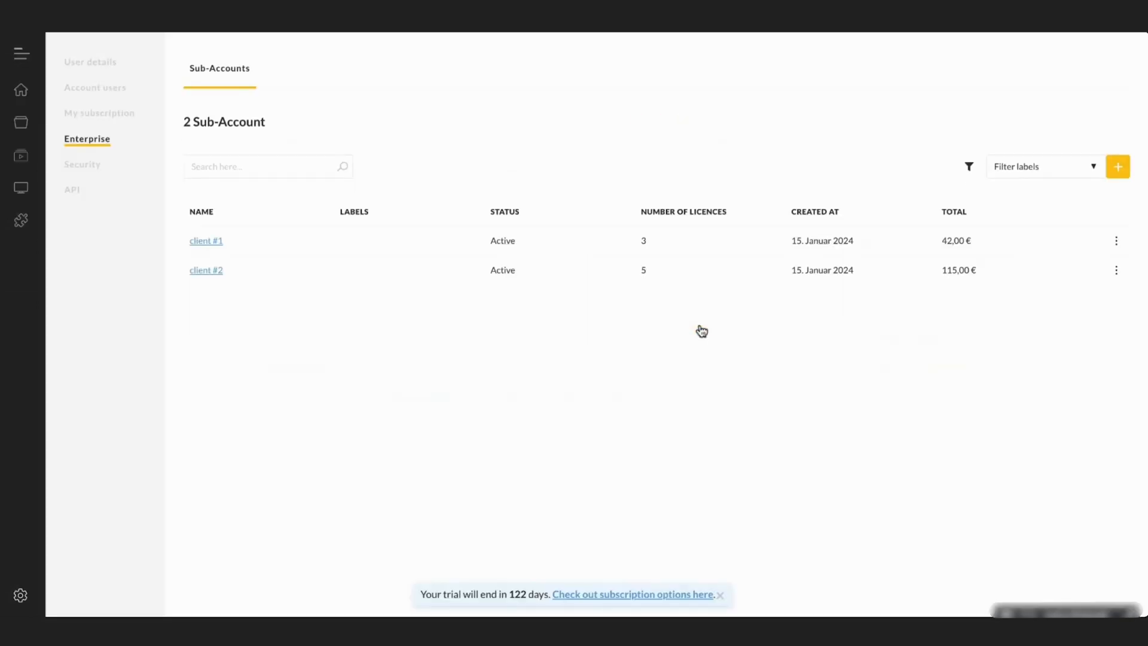
# Step: Log in to the client #1 sub-account and open its signage player playlists
pyautogui.click(1116, 240)
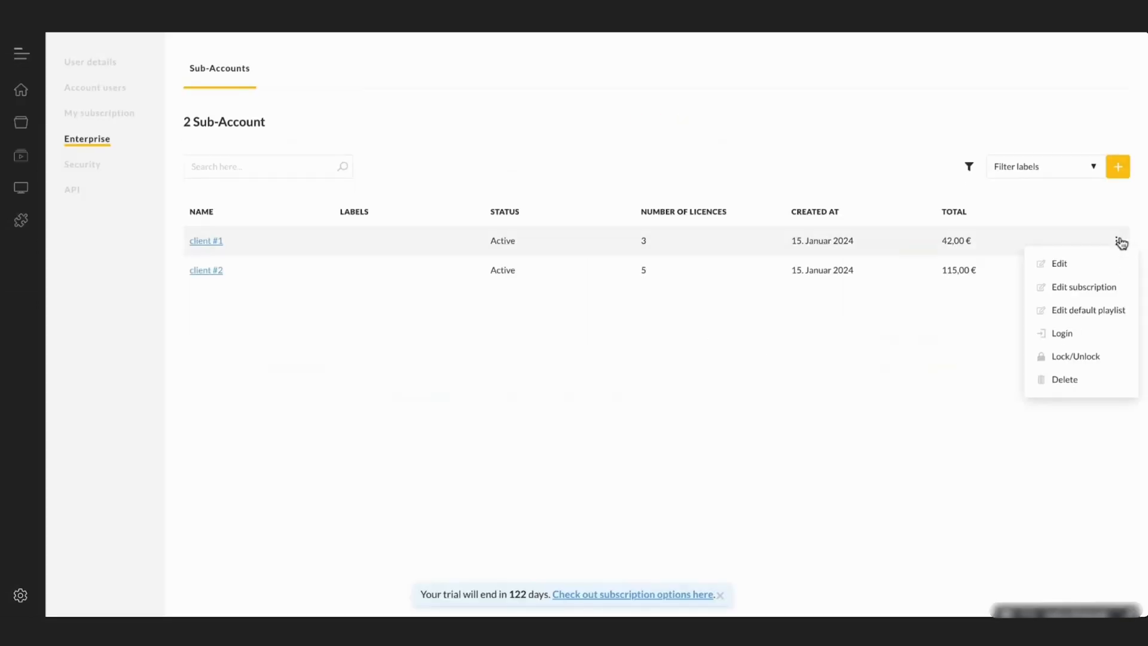
pyautogui.click(1062, 333)
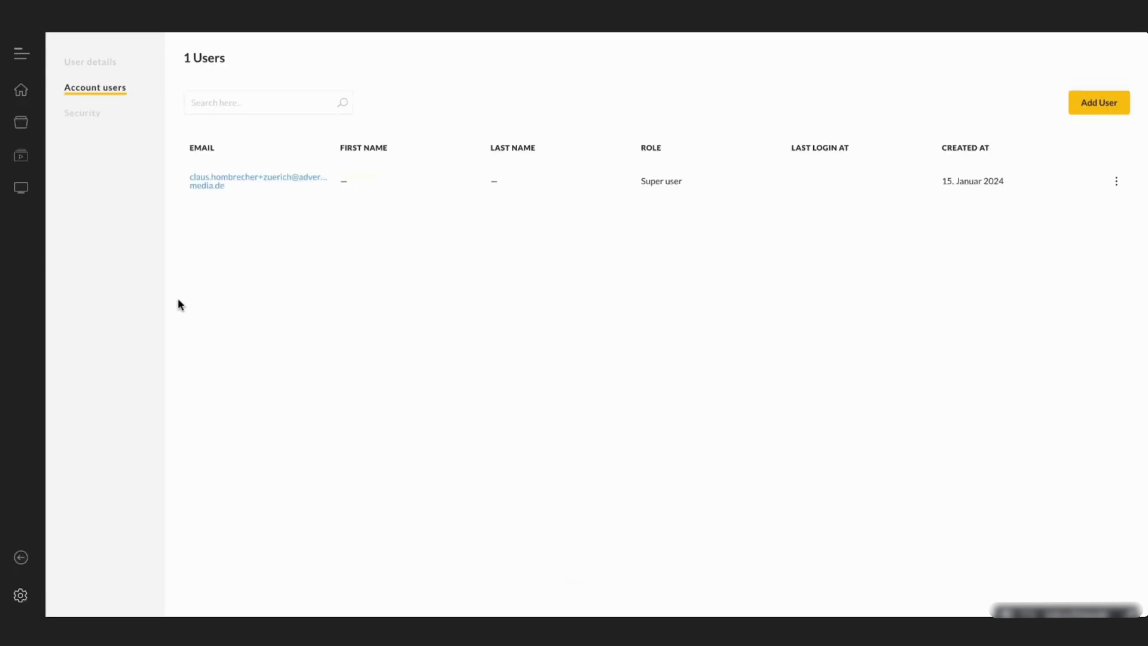
pyautogui.moveTo(21, 142)
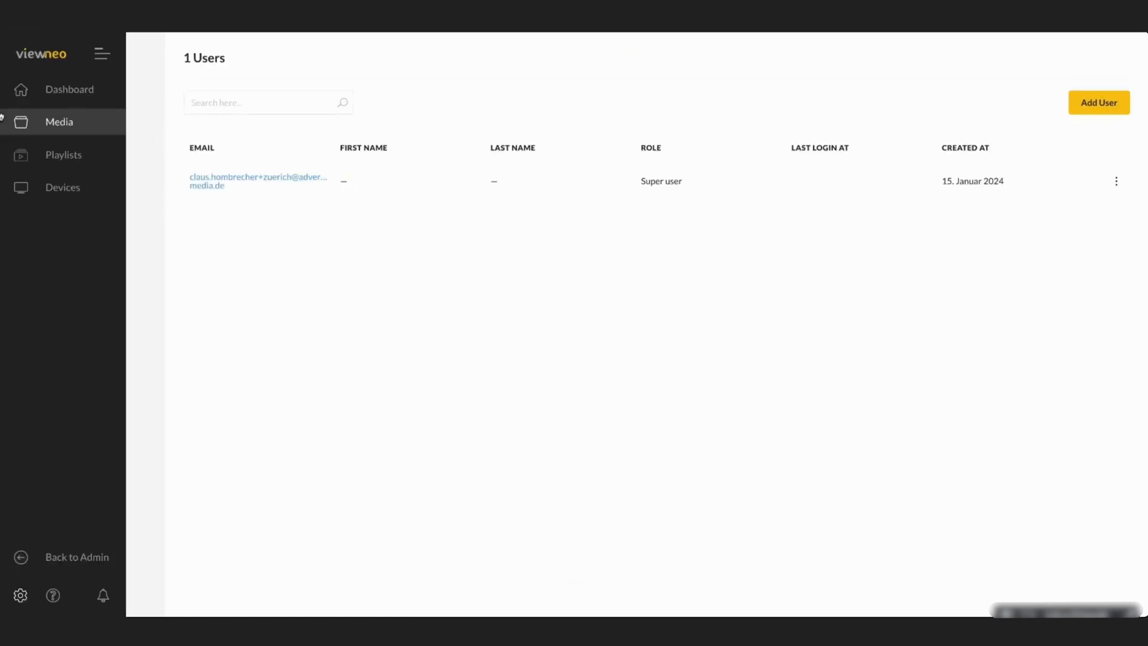
pyautogui.click(20, 153)
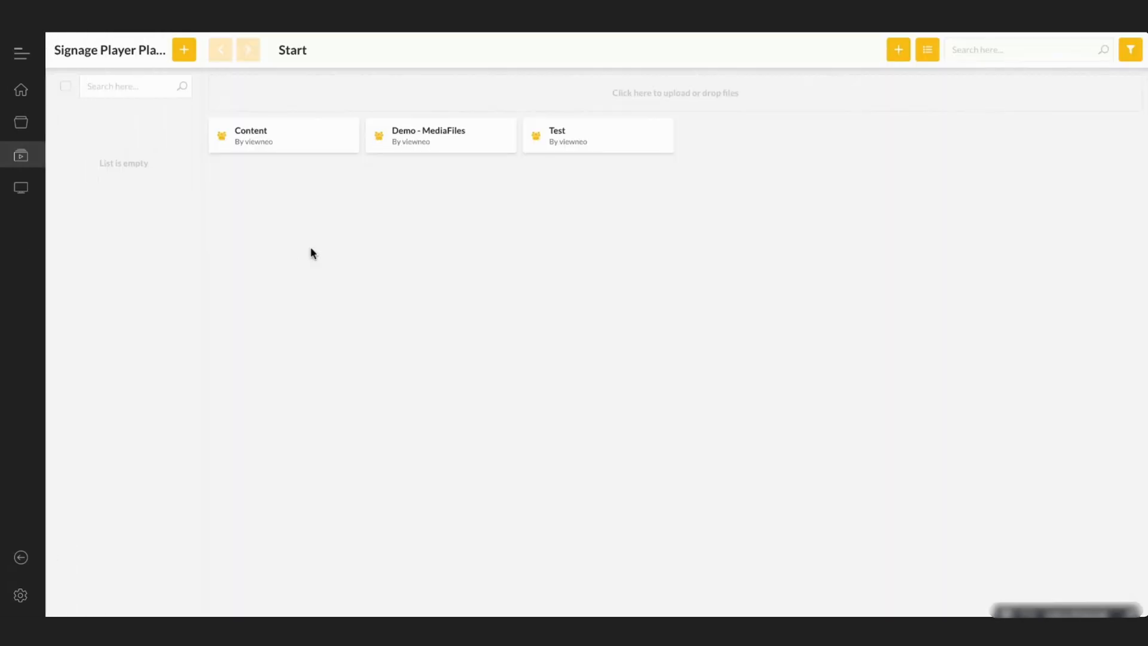
# Step: Create a signage player playlist named Local content in the sub-account and open its contents
pyautogui.click(184, 51)
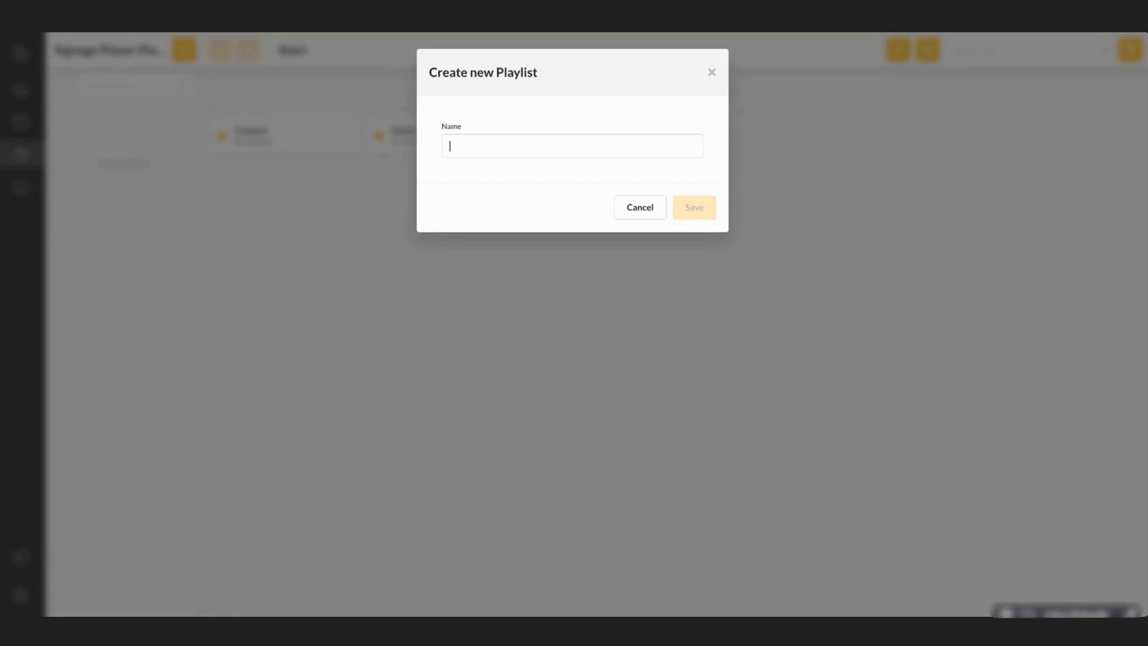
pyautogui.write('4ocal')
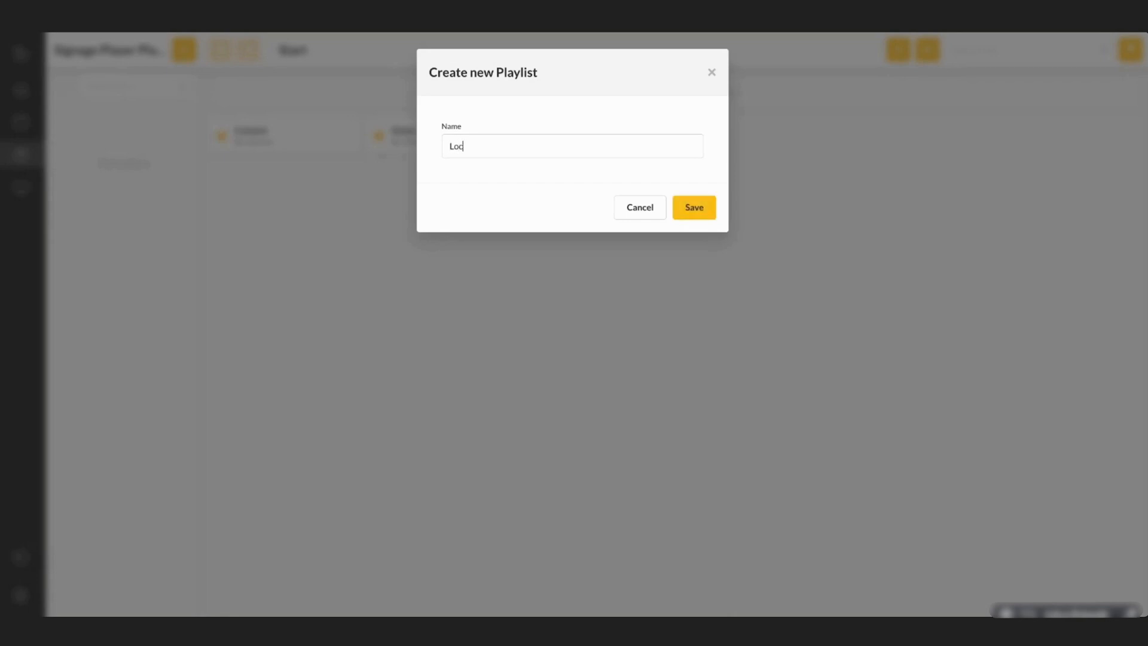
pyautogui.write(' content')
pyautogui.click(698, 212)
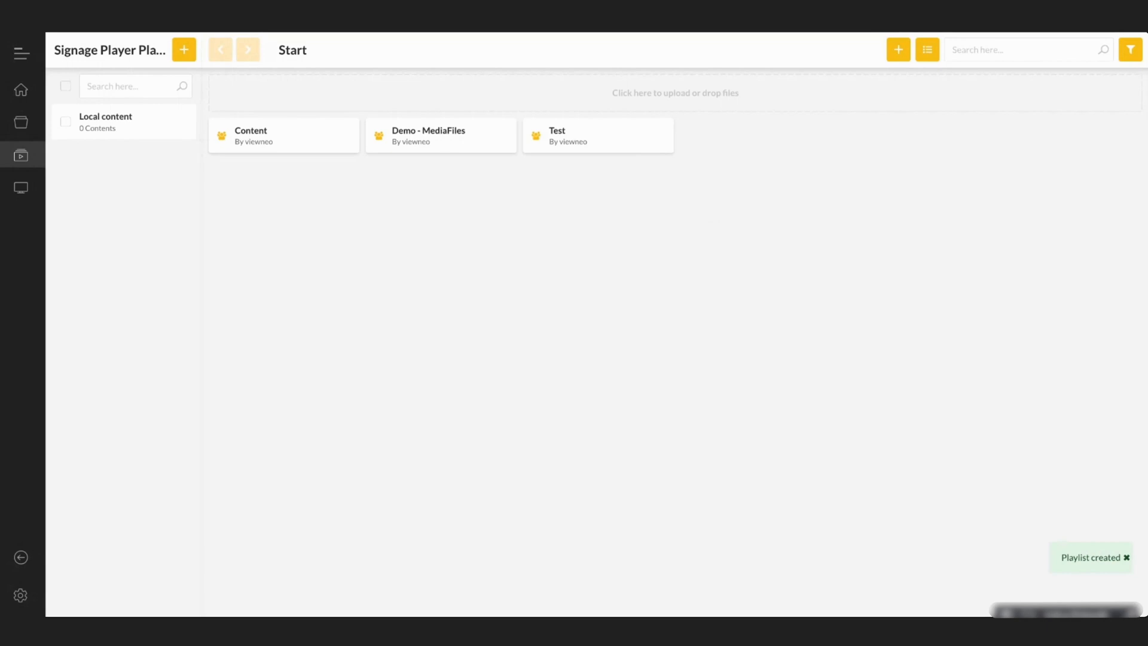
pyautogui.click(136, 131)
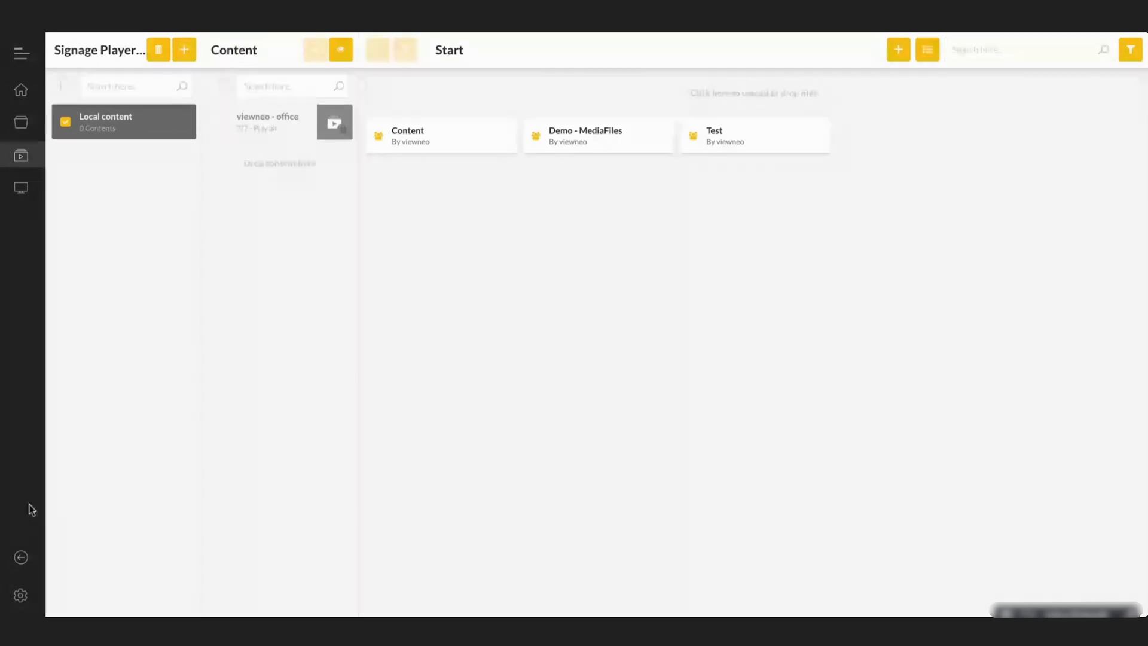
# Step: Examine the images in the shared Content folder of the sub-account's media library and return to Start
pyautogui.moveTo(20, 556)
pyautogui.moveTo(64, 107)
pyautogui.click(14, 122)
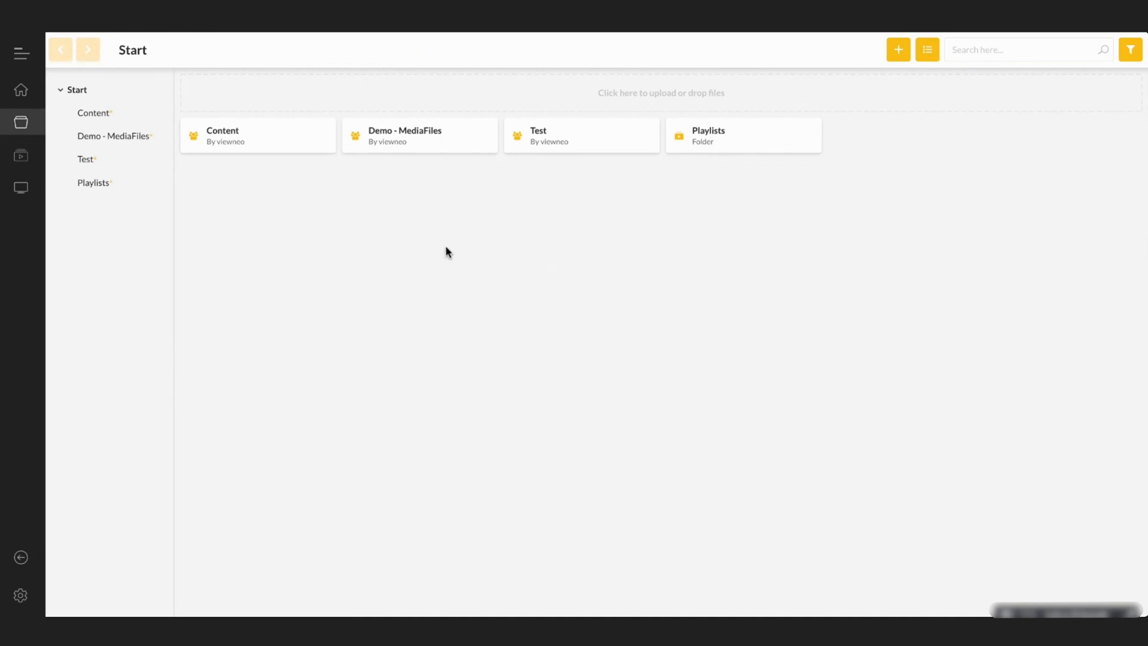
pyautogui.click(249, 134)
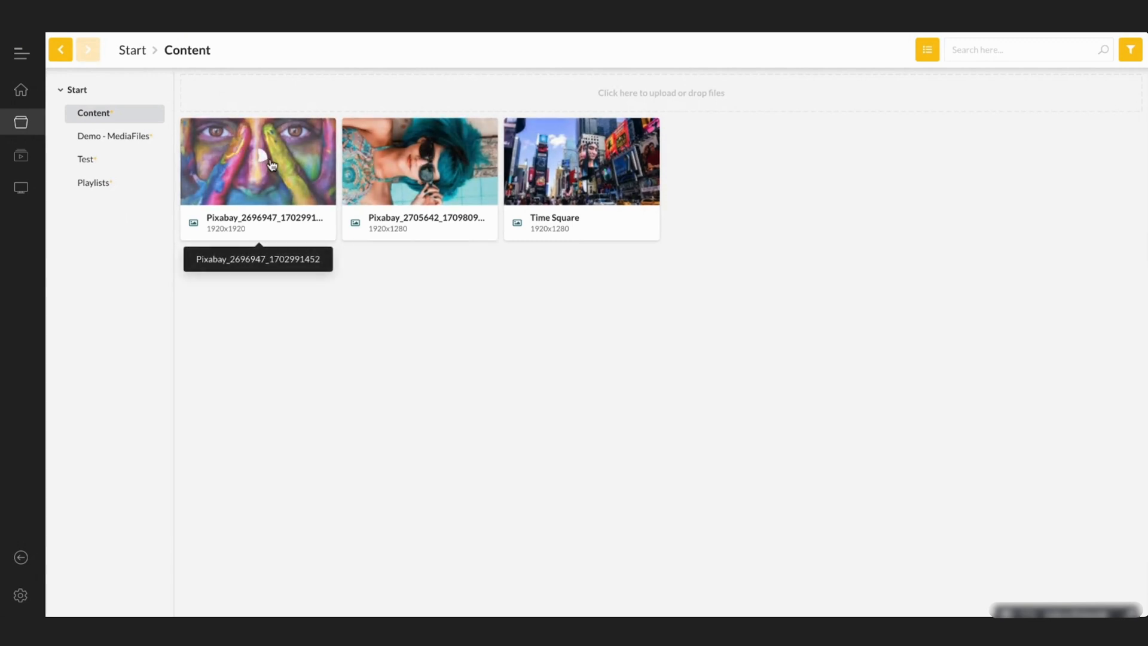
pyautogui.click(132, 51)
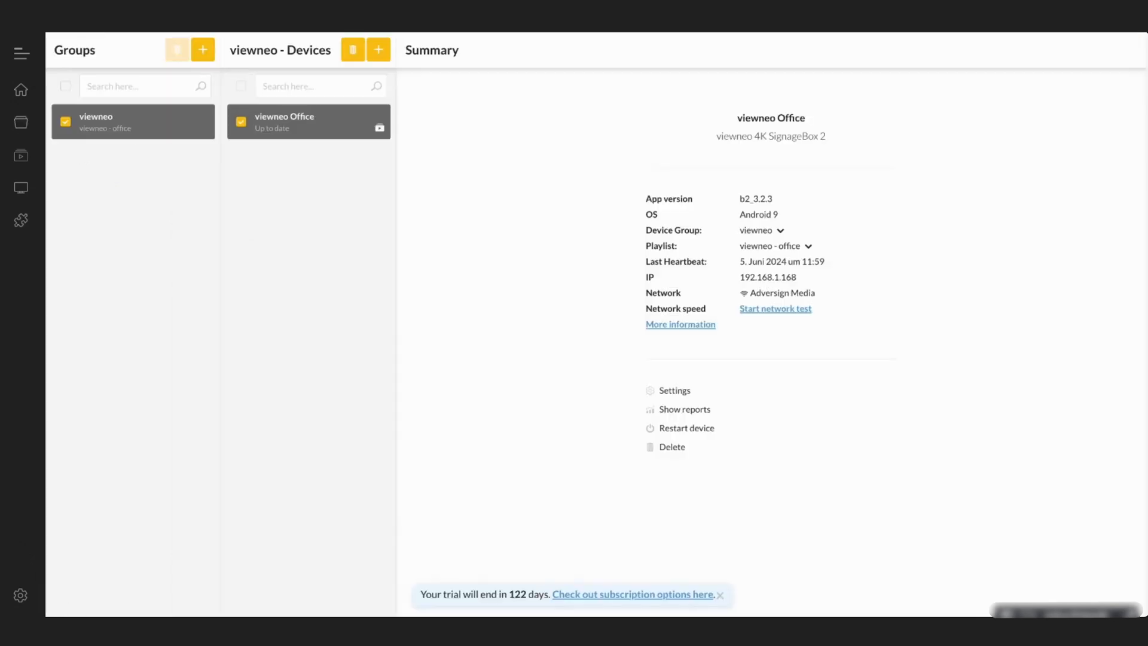